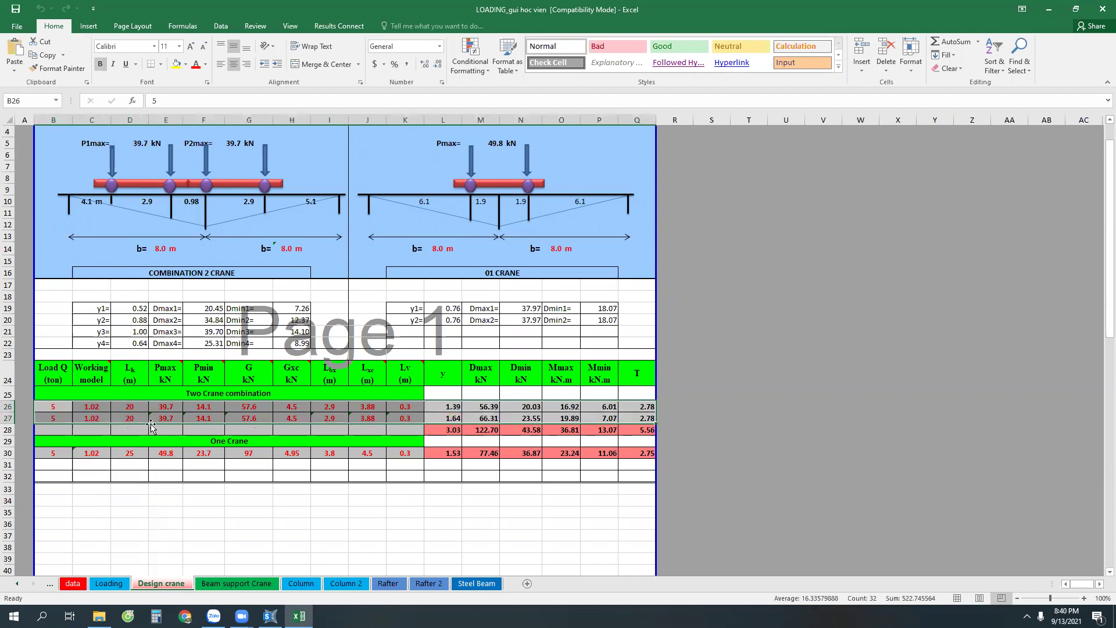
Step: Examine the two-crane combination rows 26 to 28 and the one-crane results in row 30 of the Design crane sheet
click(44, 420)
click(66, 406)
click(525, 443)
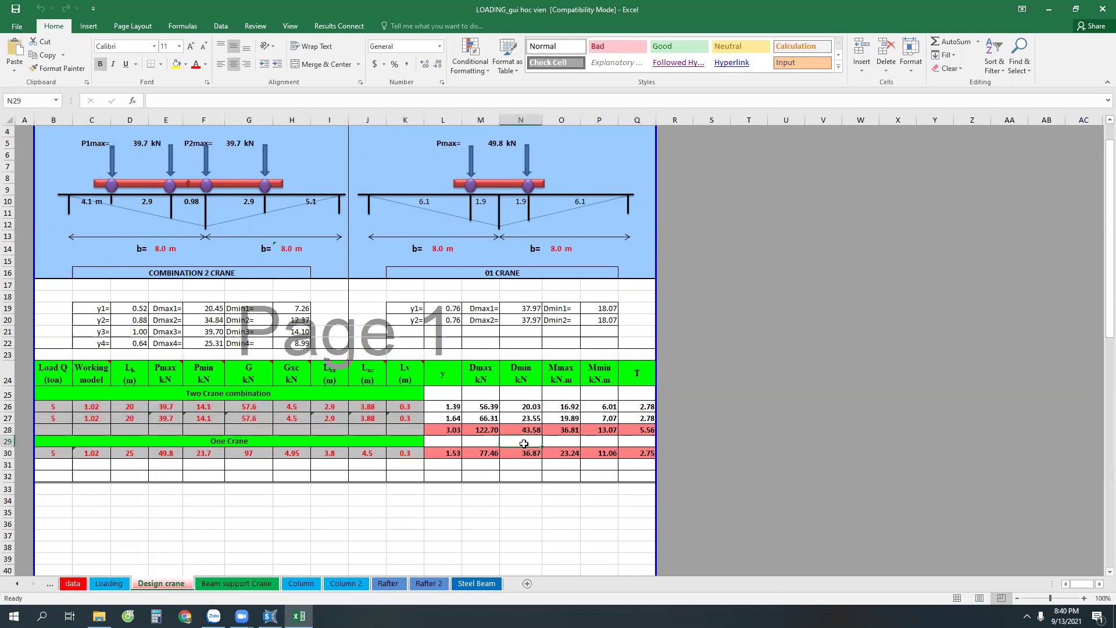
drag(432, 429, 650, 433)
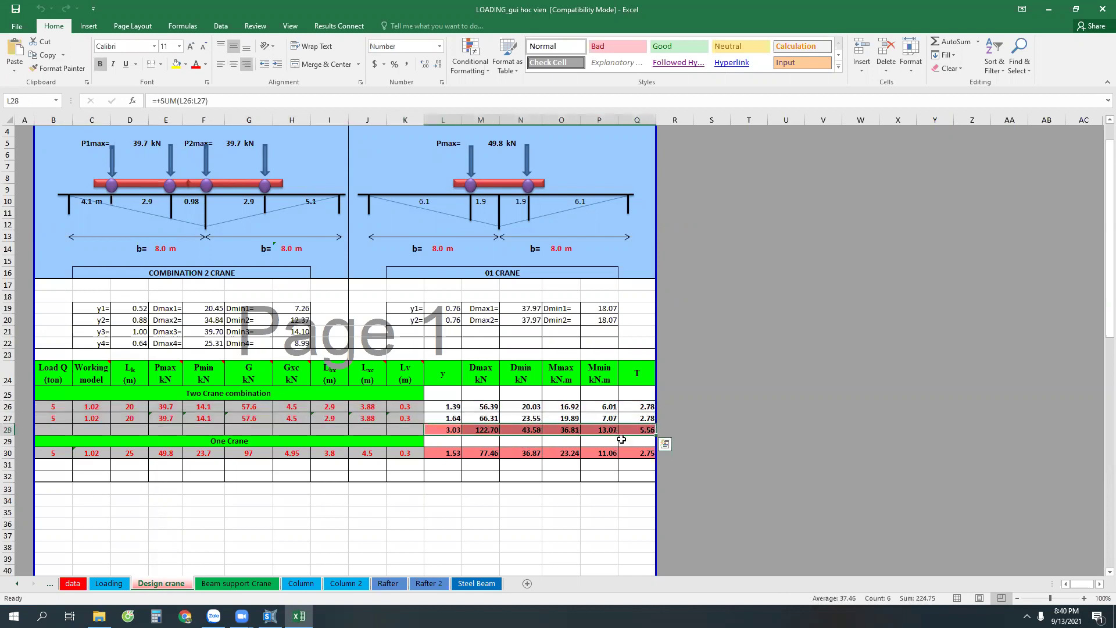
click(510, 488)
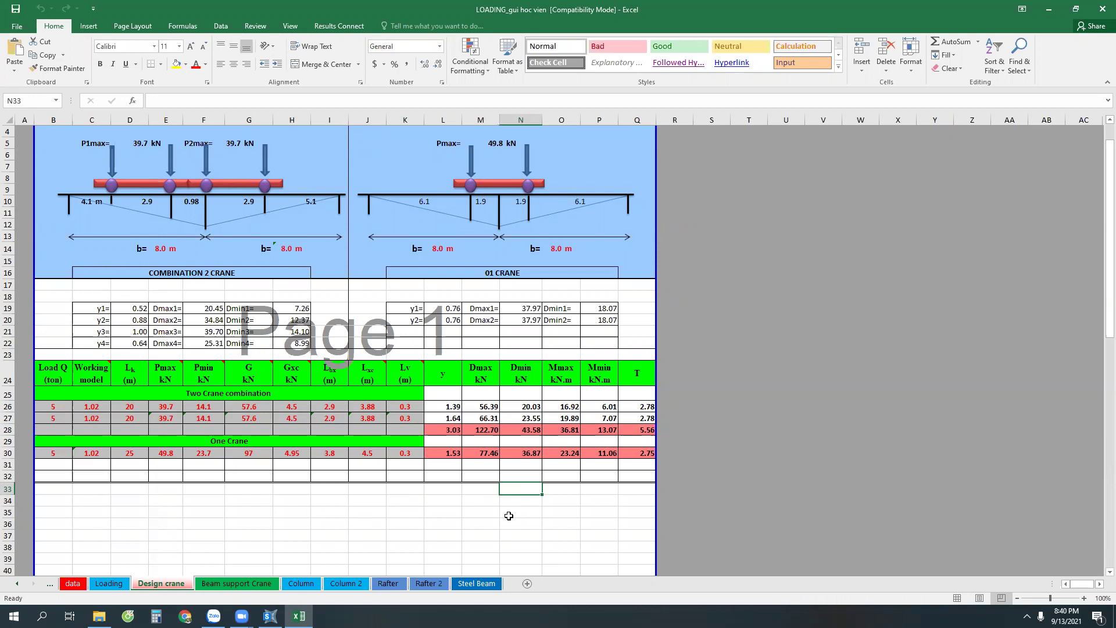
drag(450, 430, 645, 430)
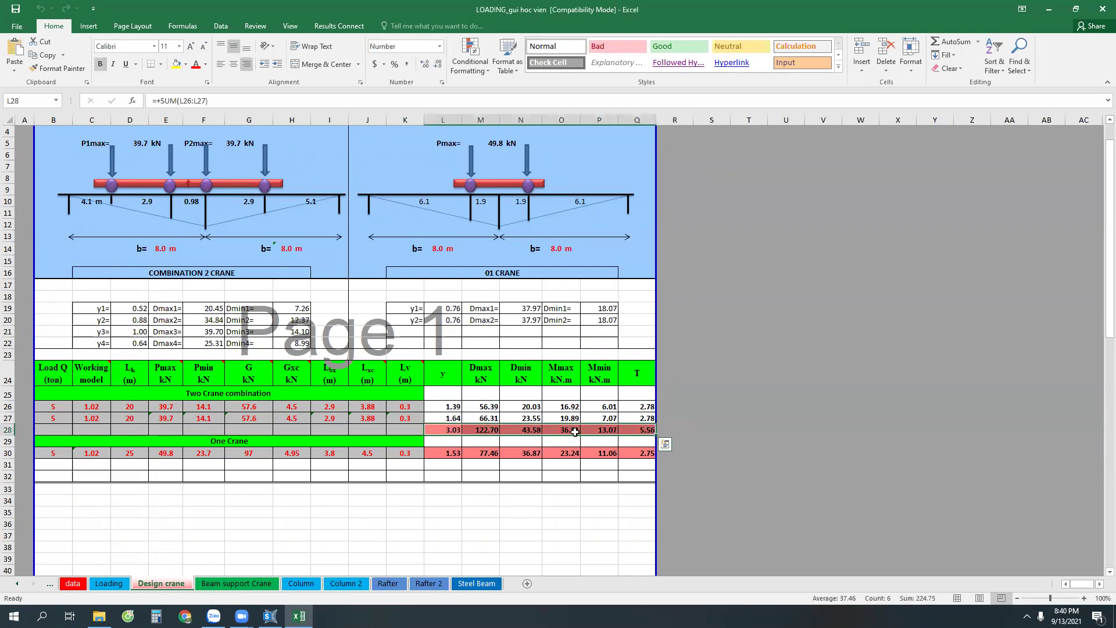
click(416, 533)
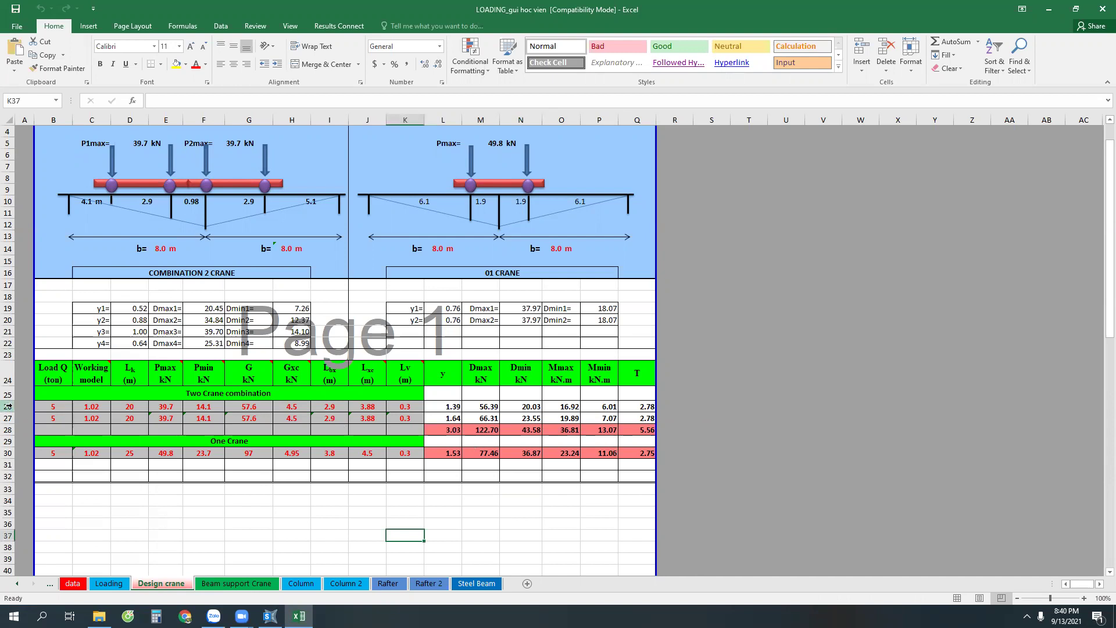
click(19, 430)
drag(448, 430, 640, 430)
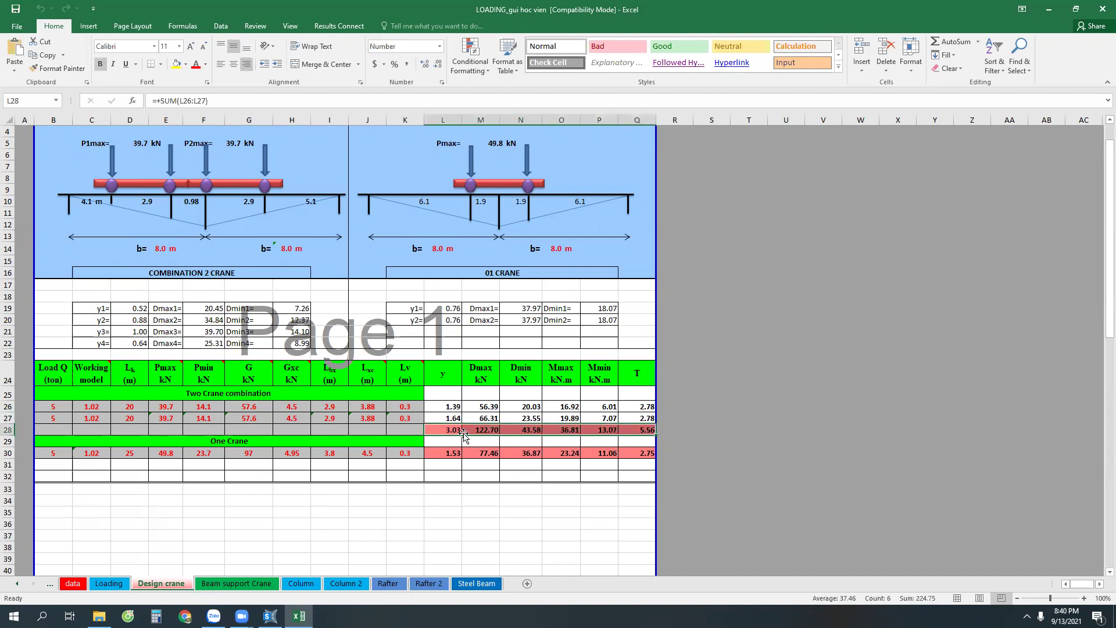
click(529, 457)
drag(450, 430, 624, 434)
click(549, 498)
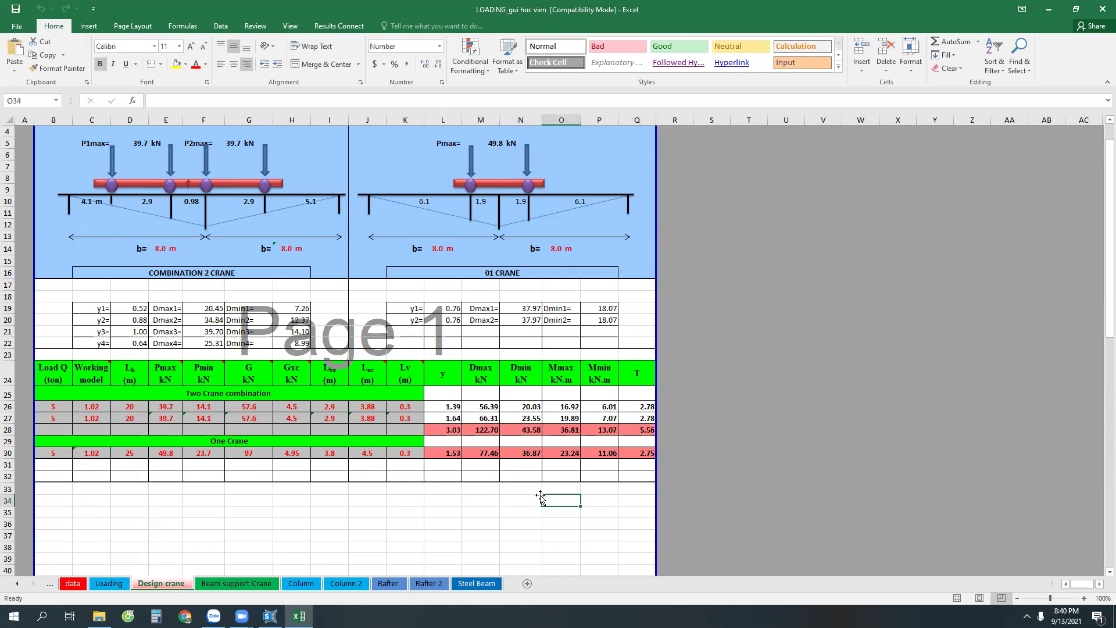
drag(462, 459, 648, 456)
click(443, 523)
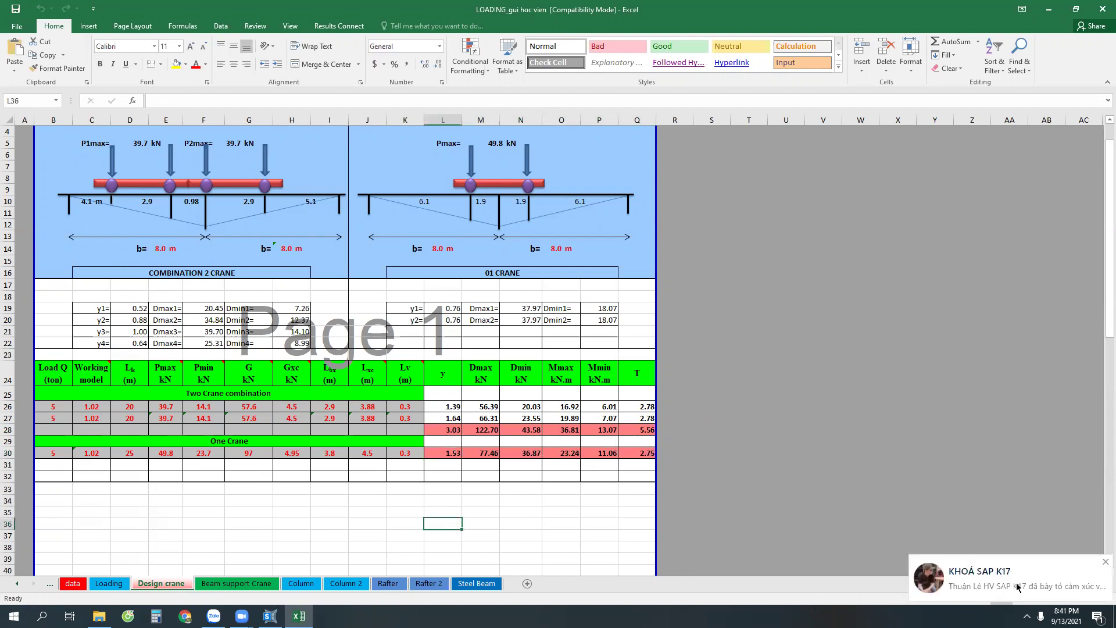
Step: Dismiss the chat notification, then switch to Zalo and read the KHOÁ SAP K17 group's recent messages about assigning crane loads to frames
click(1098, 559)
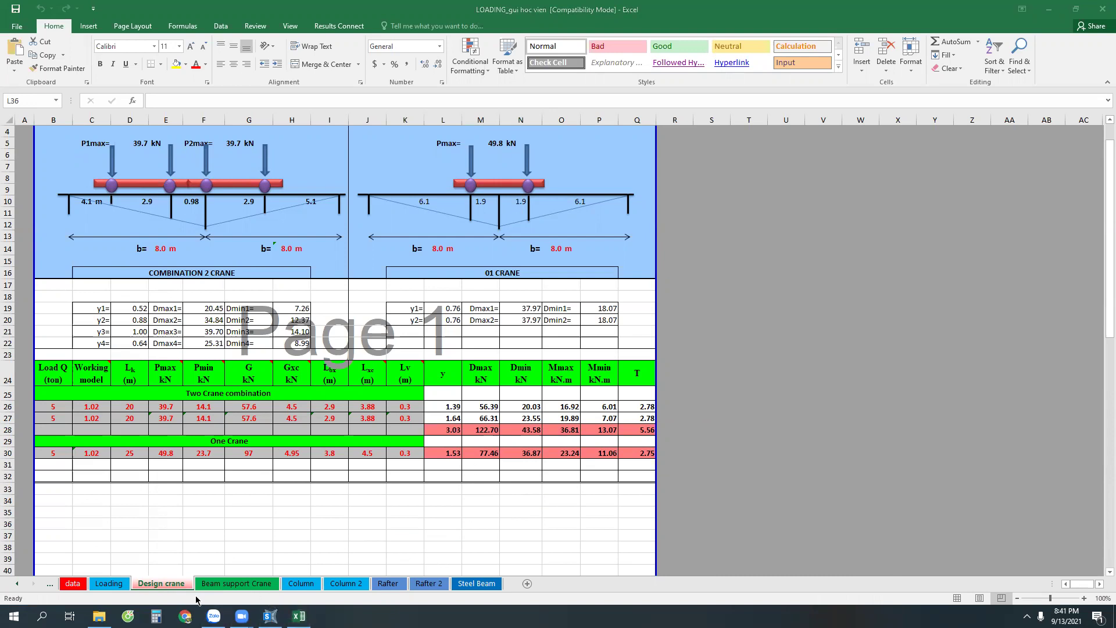
click(214, 615)
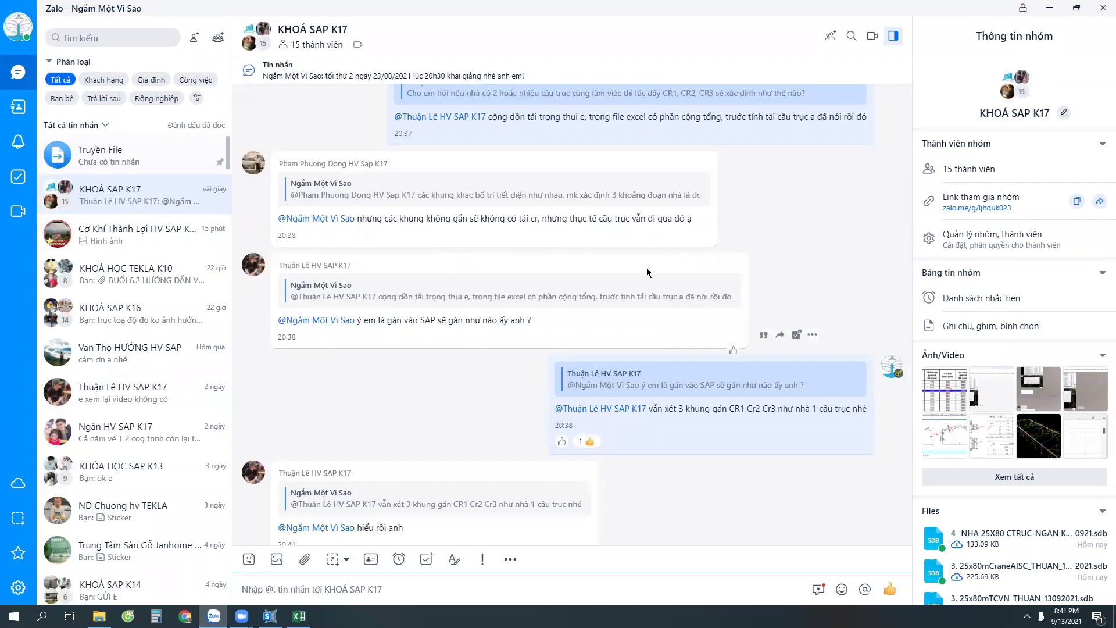
scroll(646, 268, up, 2)
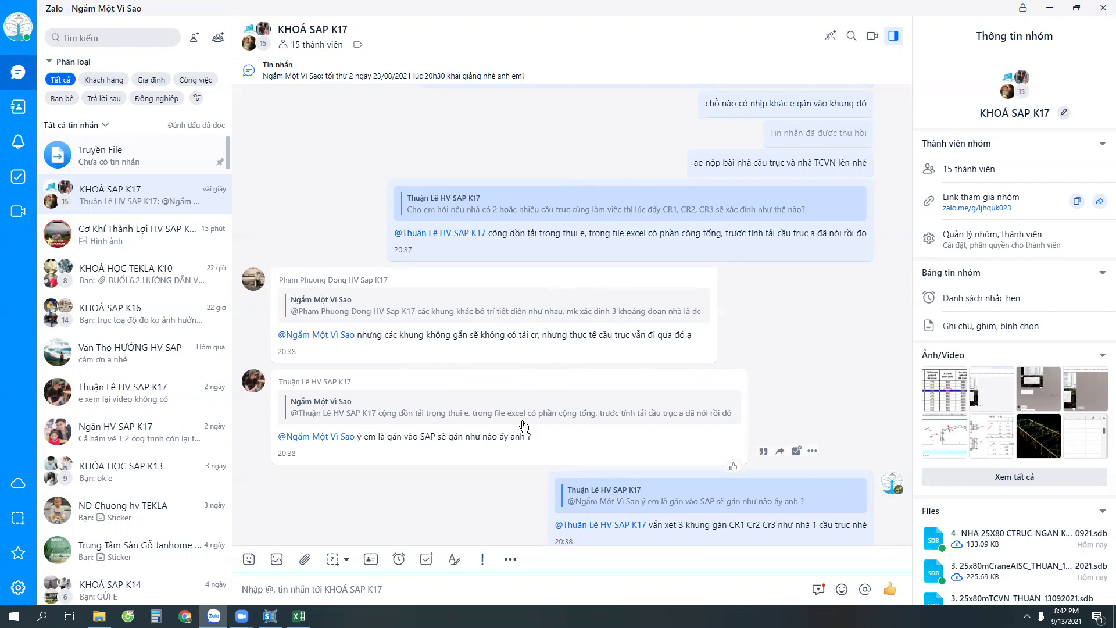
scroll(445, 411, up, 2)
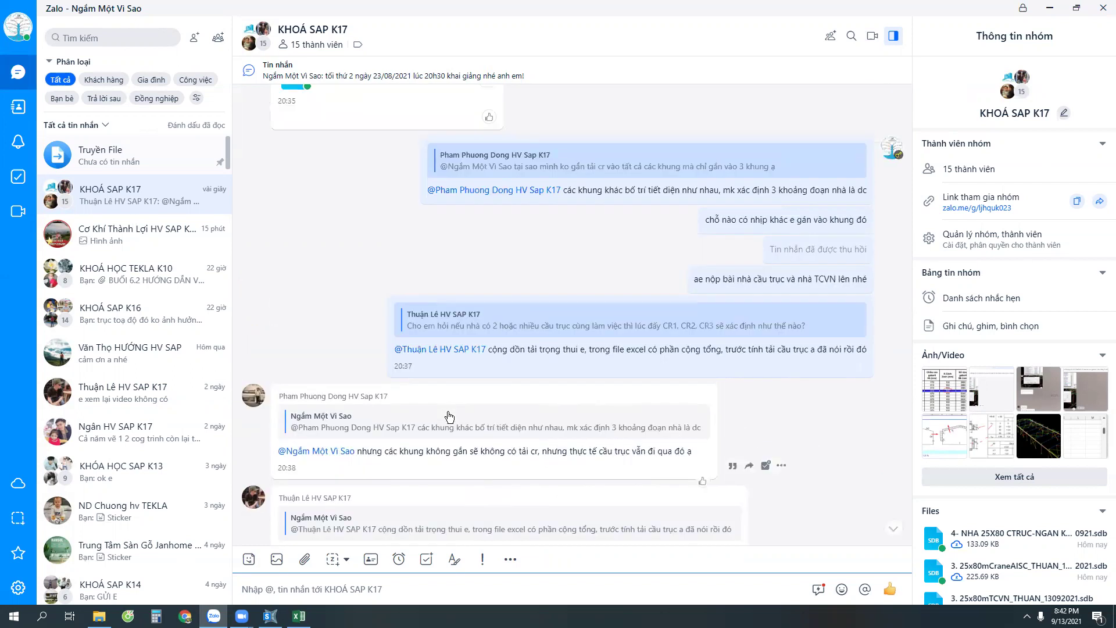
scroll(449, 416, down, 3)
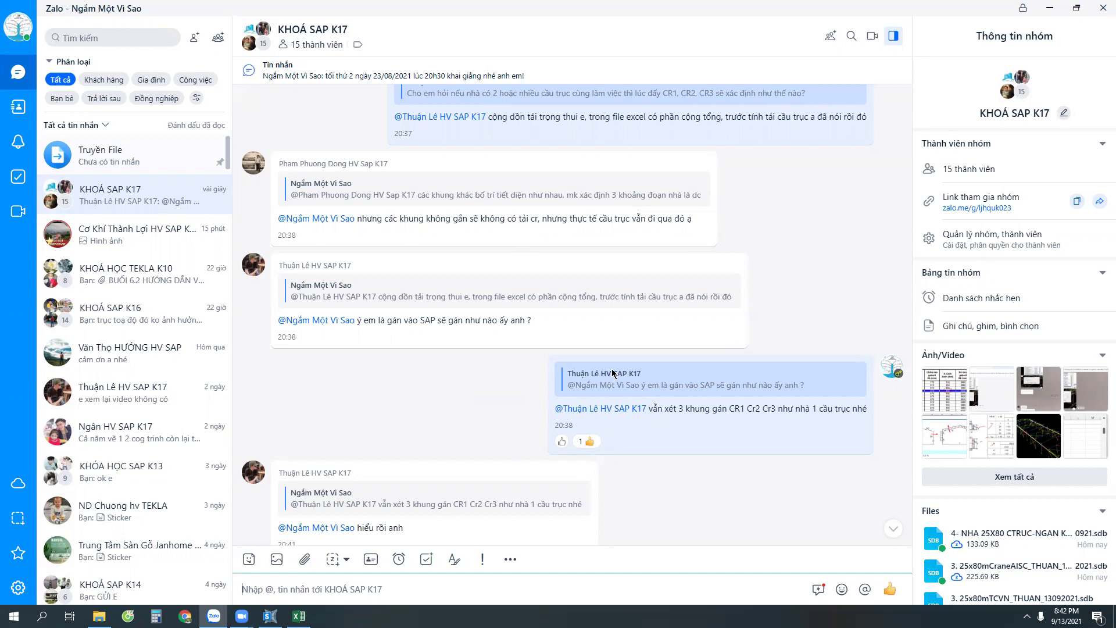
click(423, 418)
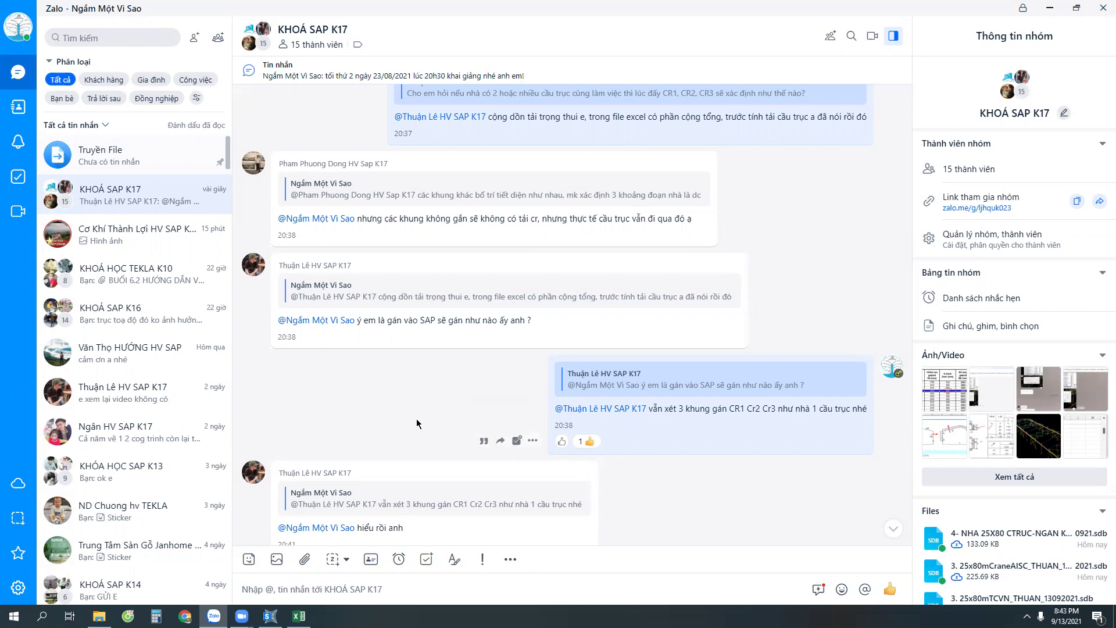
scroll(416, 419, up, 3)
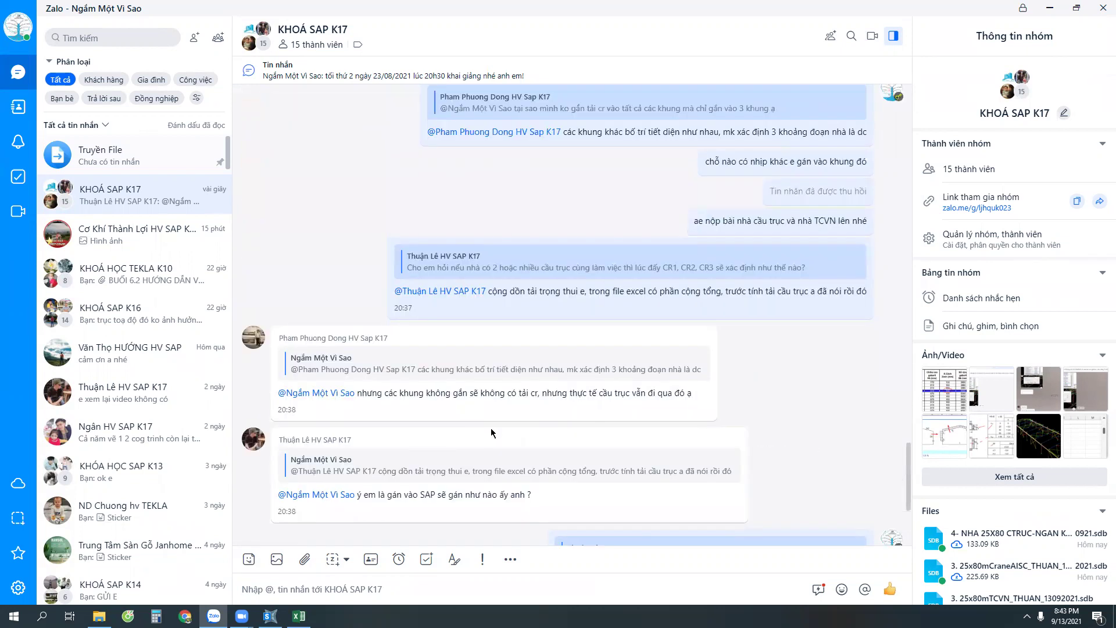
scroll(490, 428, up, 5)
scroll(489, 437, down, 7)
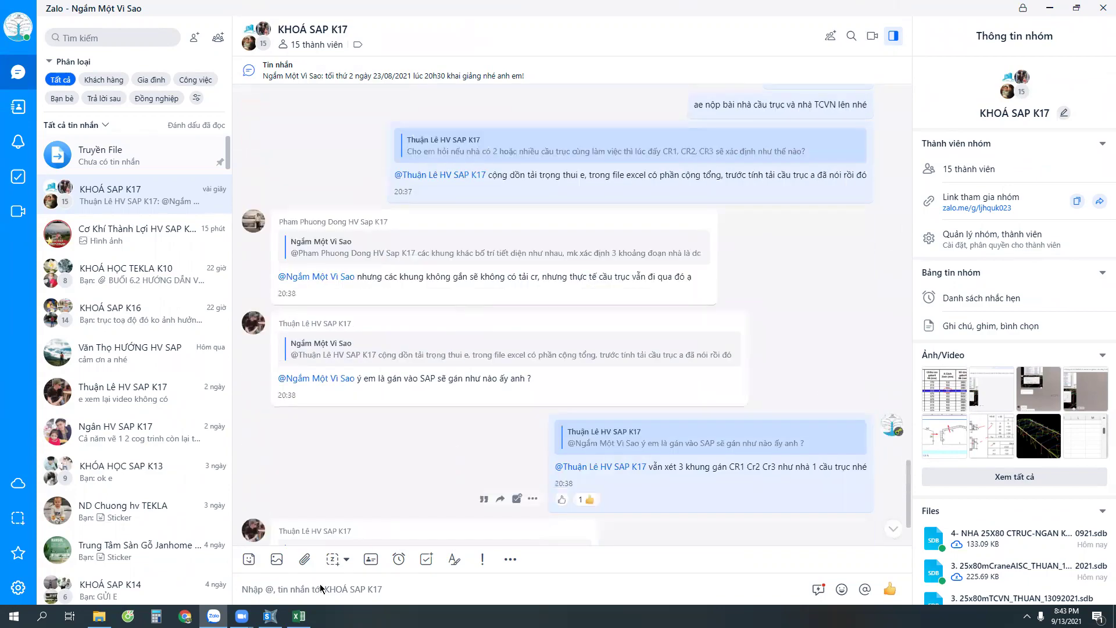
Step: Switch to the Excel workbook and examine the two-crane rows 26 and 27 and the SUM formula in cell L28
click(299, 615)
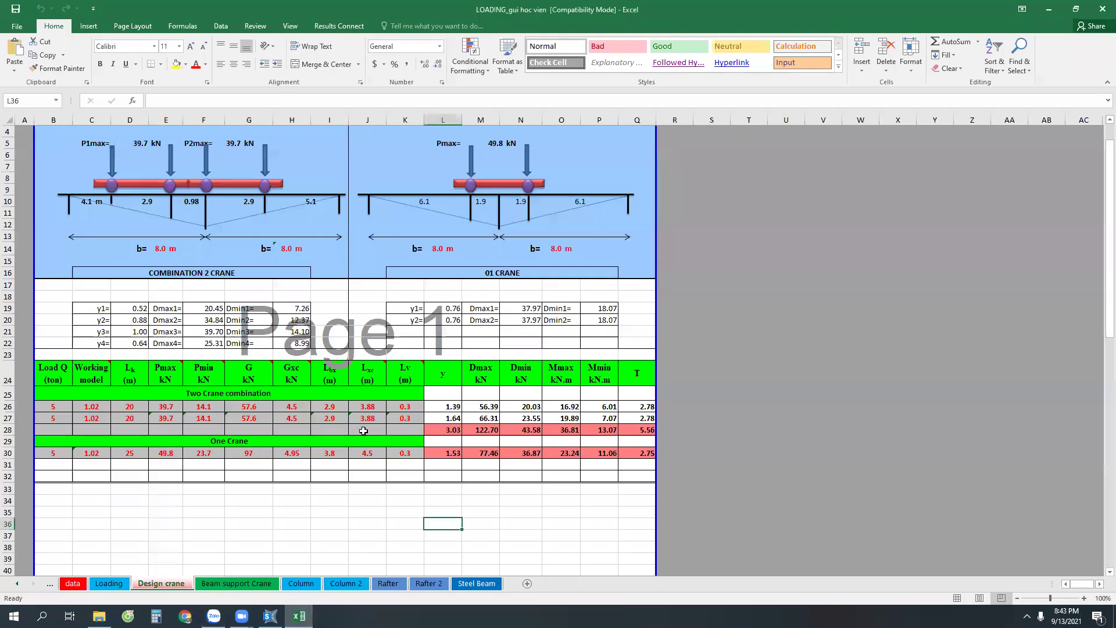
click(541, 452)
drag(447, 430, 650, 430)
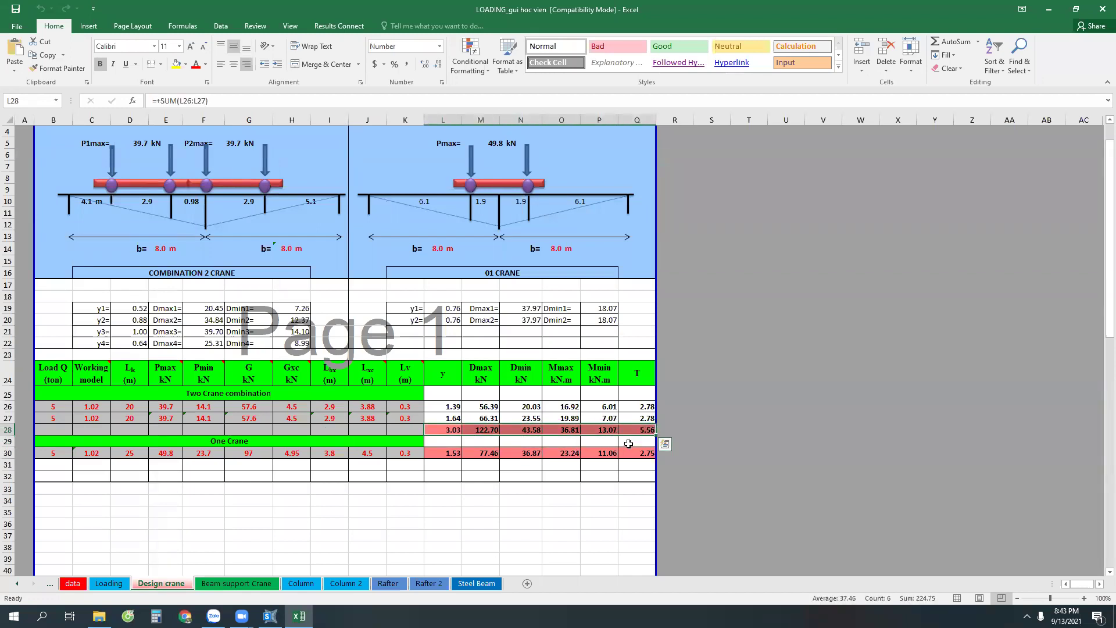
drag(51, 408, 648, 413)
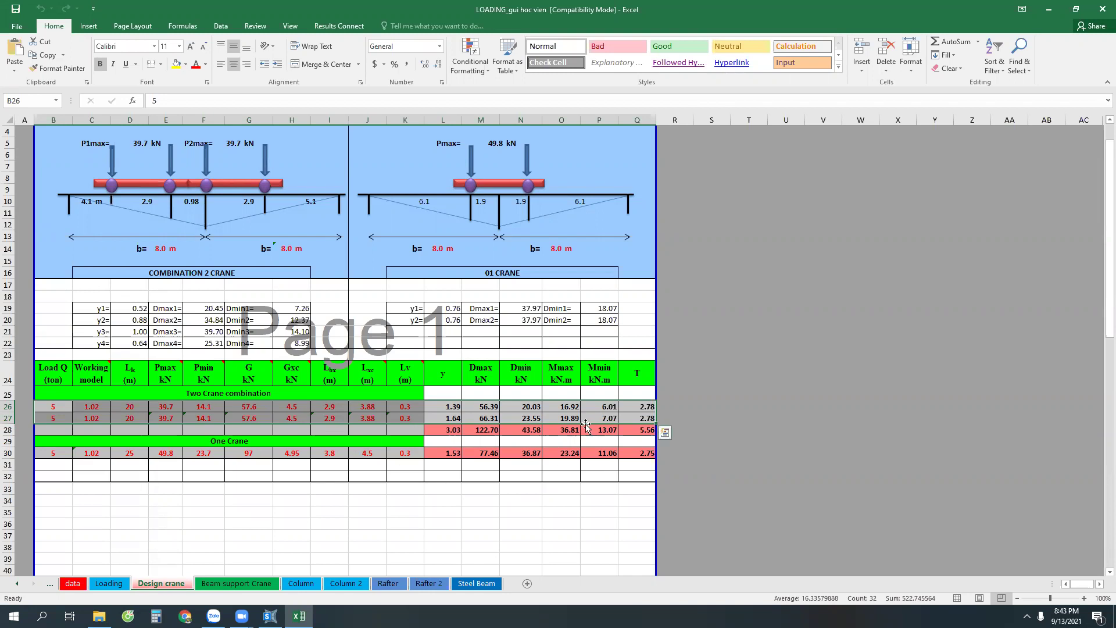
double_click(439, 430)
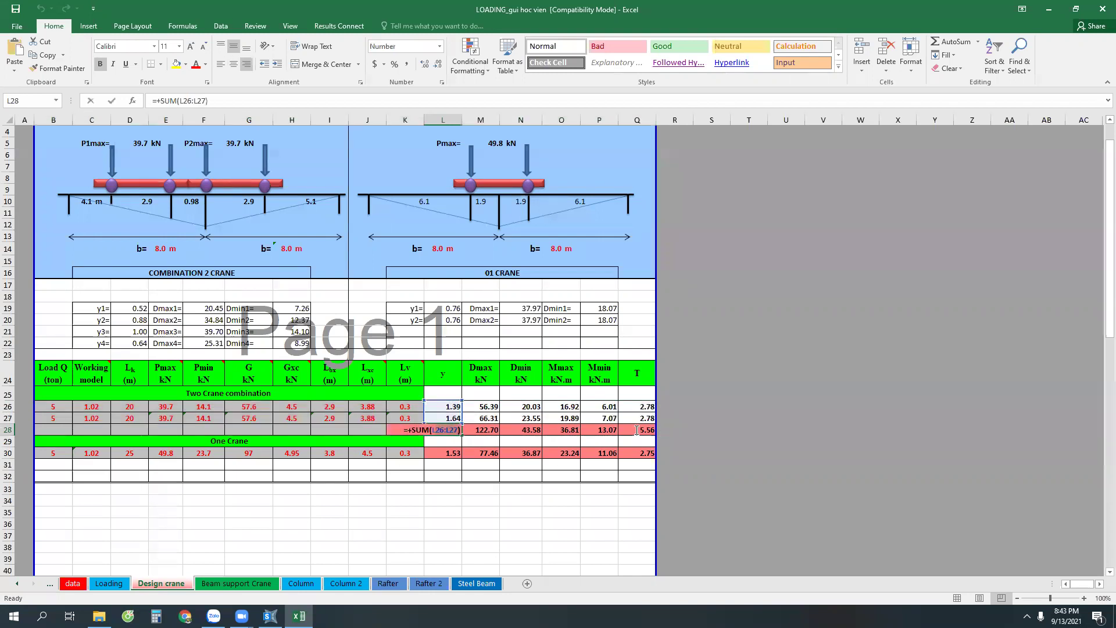
click(439, 509)
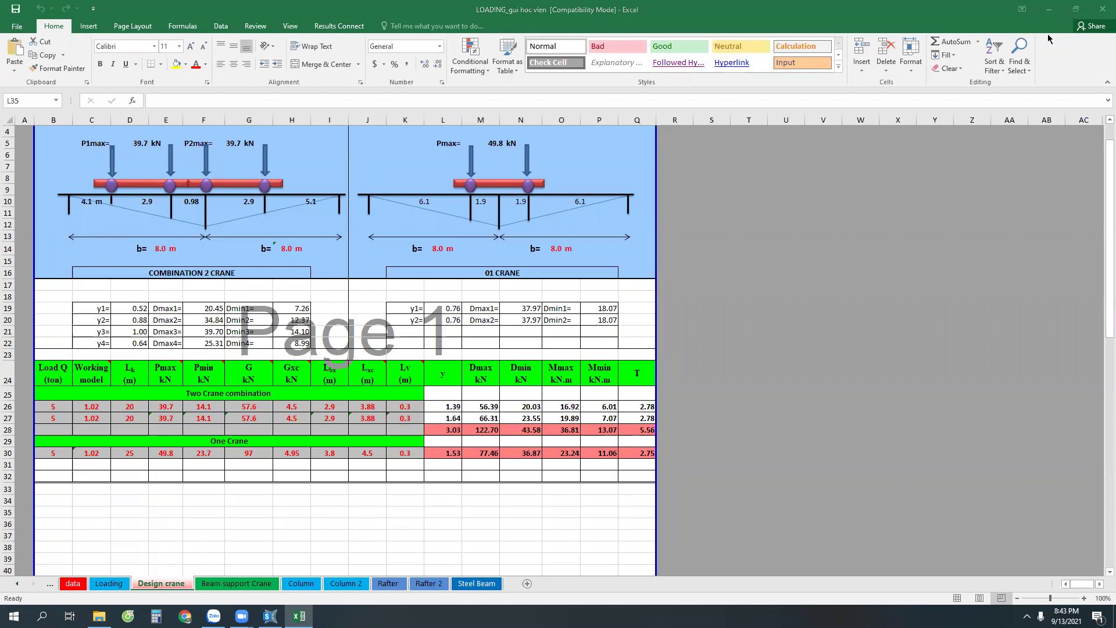
Step: Return to the Zalo group chat and read back through the earlier student questions, highlighting "CR2, CR3" in the question about multiple cranes
click(1048, 9)
scroll(486, 434, up, 5)
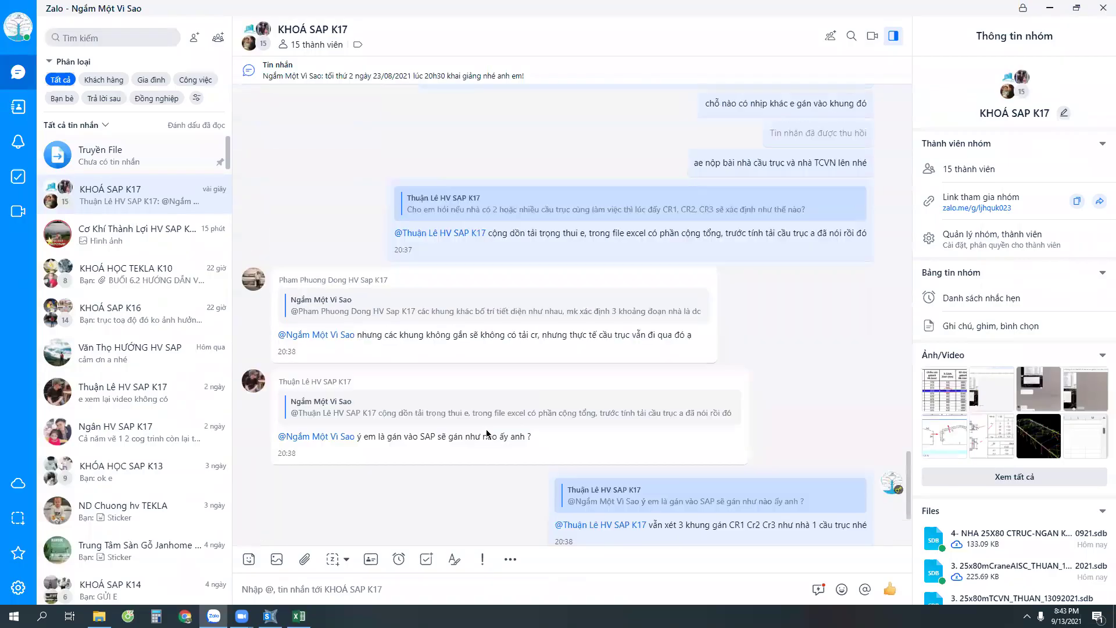
scroll(488, 397, up, 2)
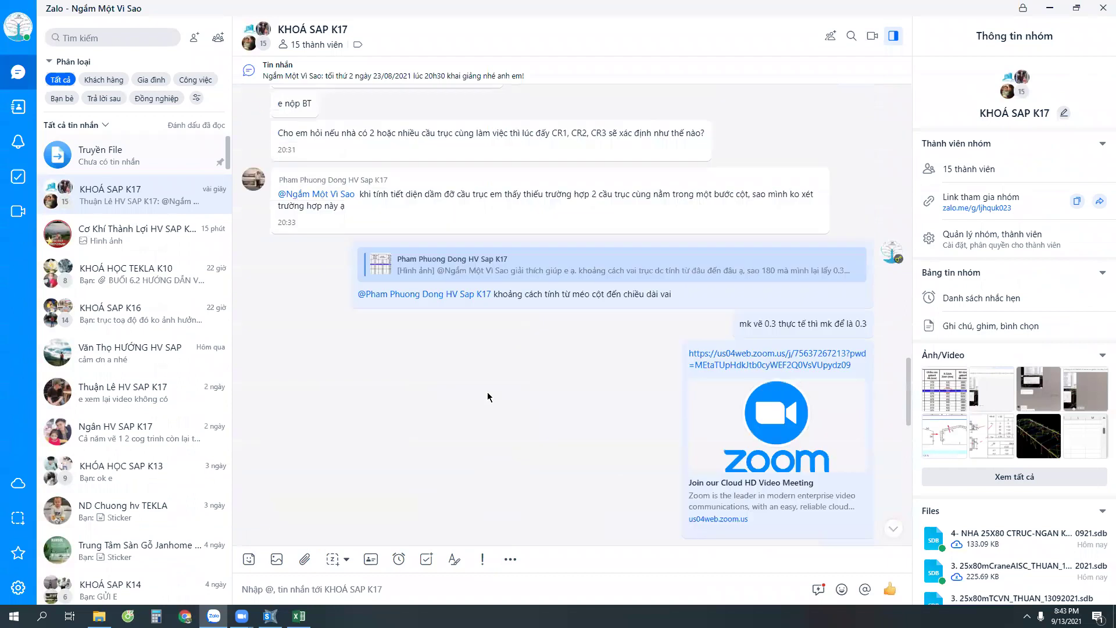
scroll(487, 397, up, 3)
scroll(542, 420, up, 3)
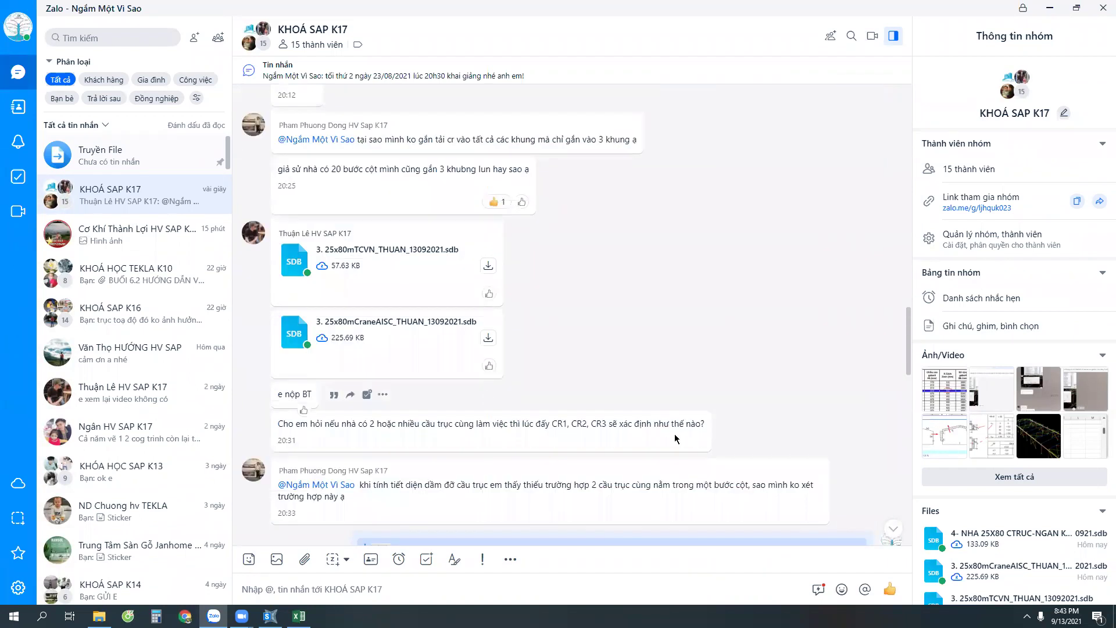
drag(612, 424, 571, 424)
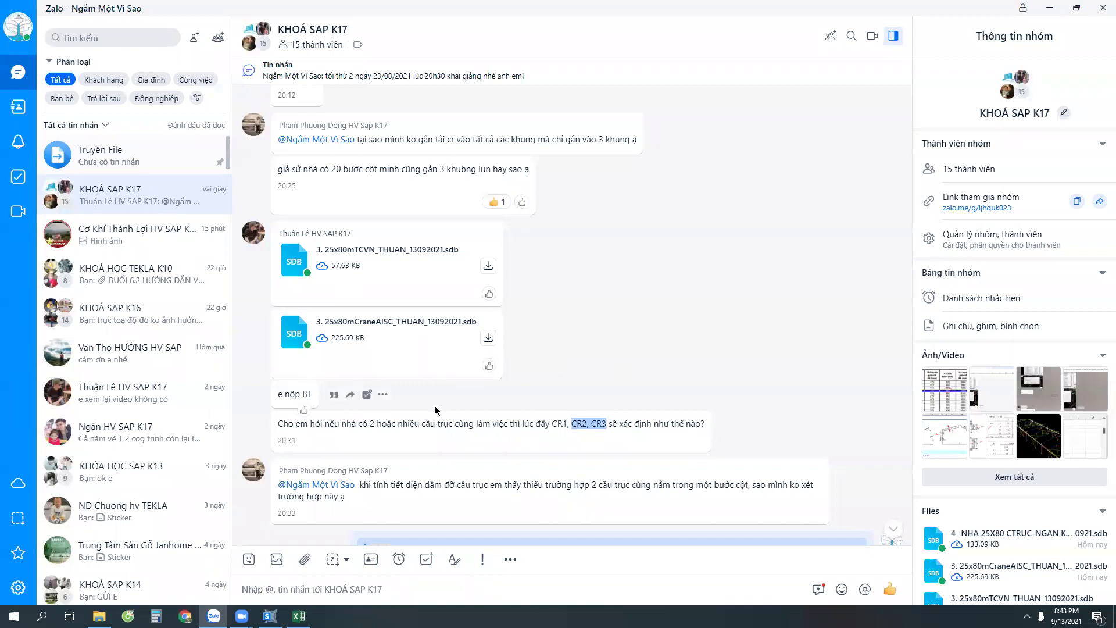
scroll(473, 404, up, 3)
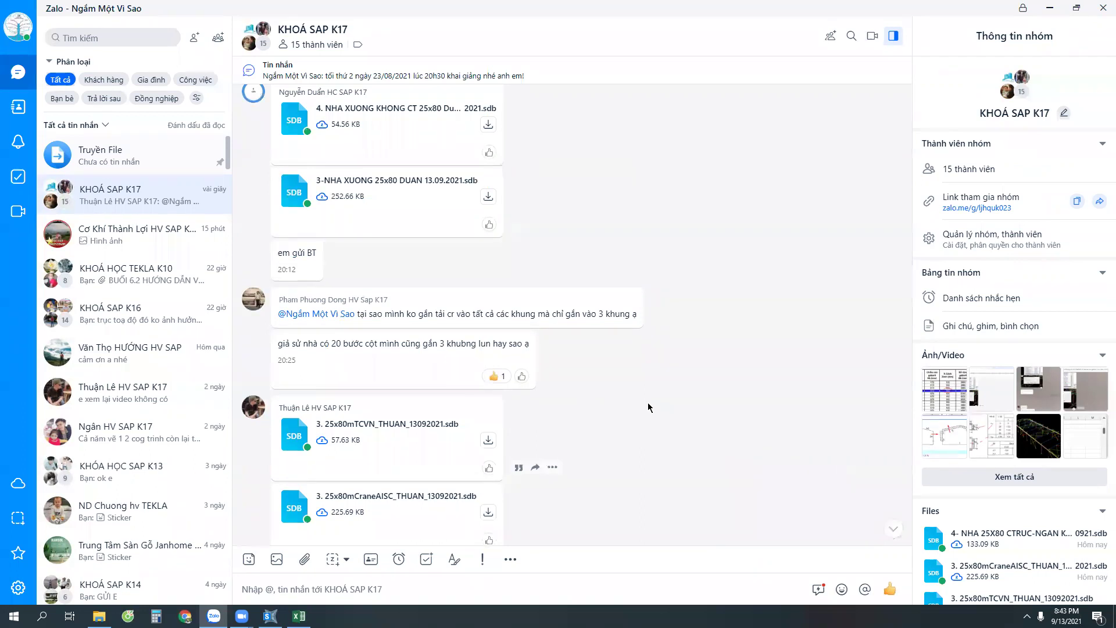
scroll(643, 390, down, 10)
scroll(645, 377, up, 8)
scroll(646, 369, up, 7)
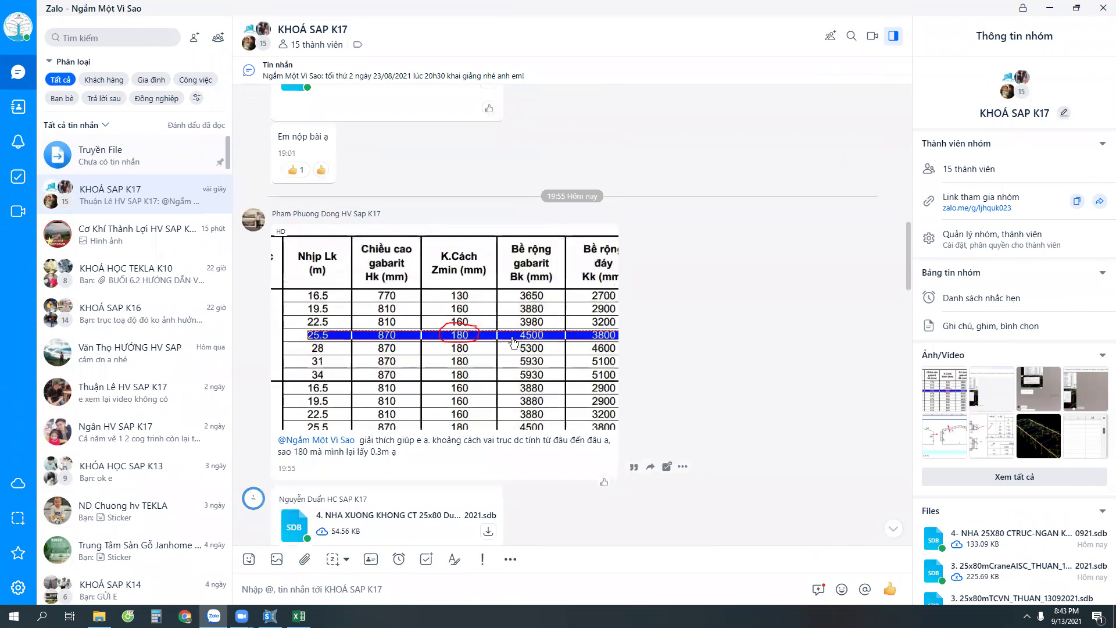
scroll(440, 352, up, 4)
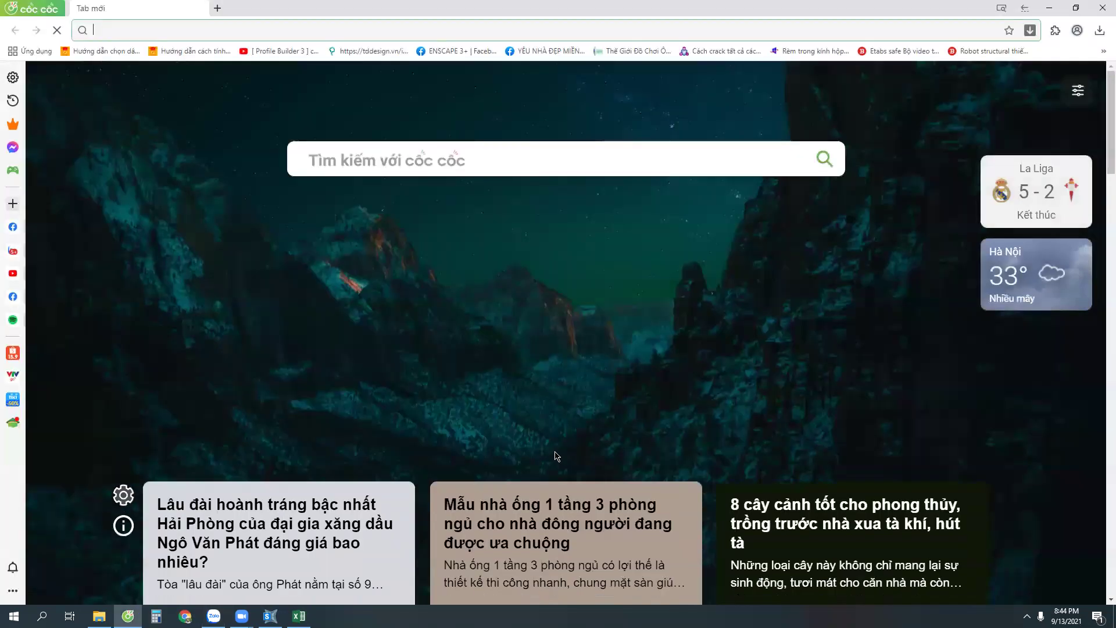
click(194, 118)
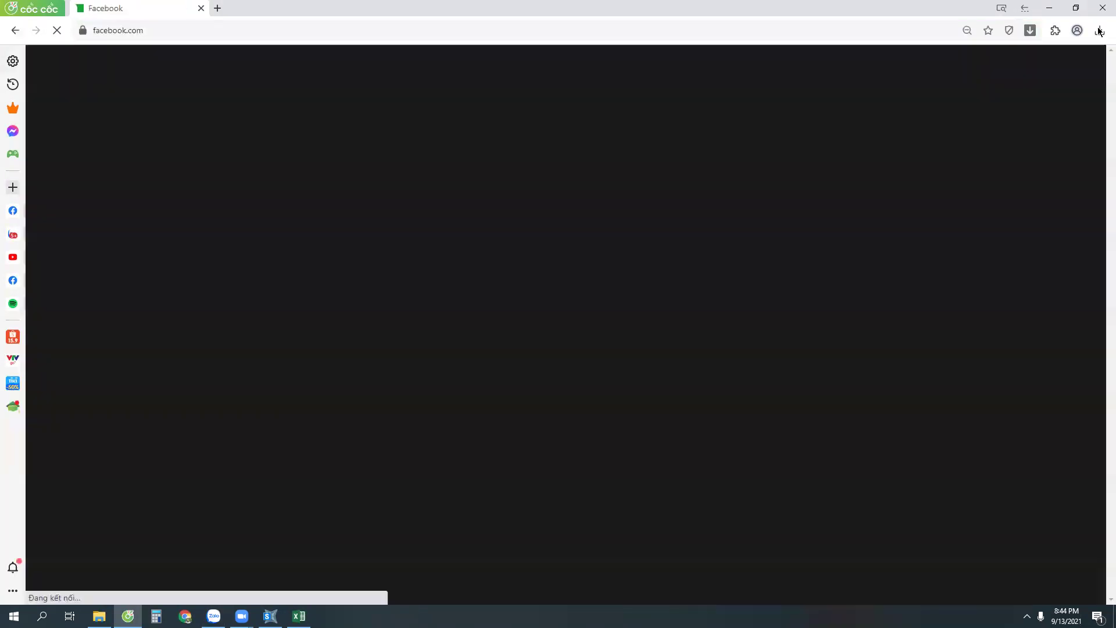
click(1102, 8)
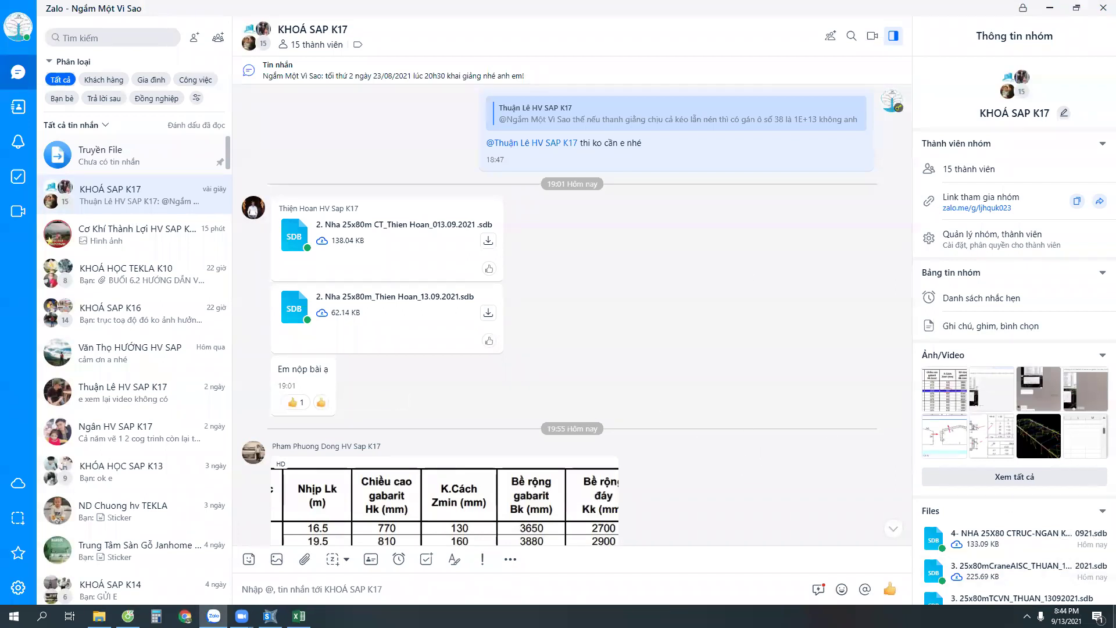
Step: Close the empty SAP2000 window and relaunch SAP2000 22, switching to the Excel crane workbook while it loads
key(super+d)
click(270, 615)
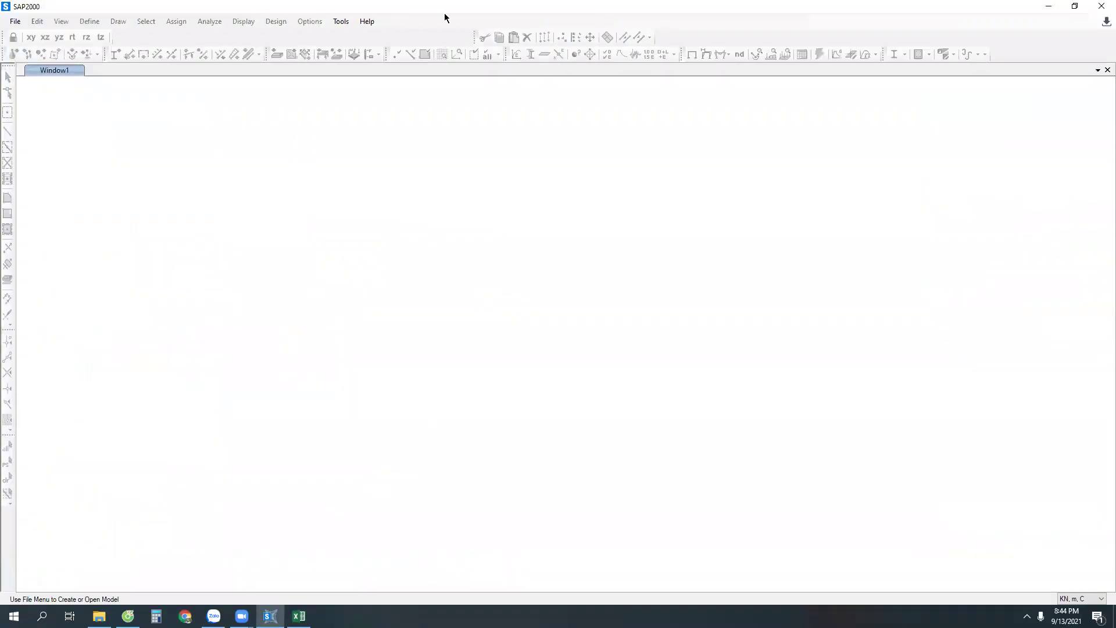
click(1074, 6)
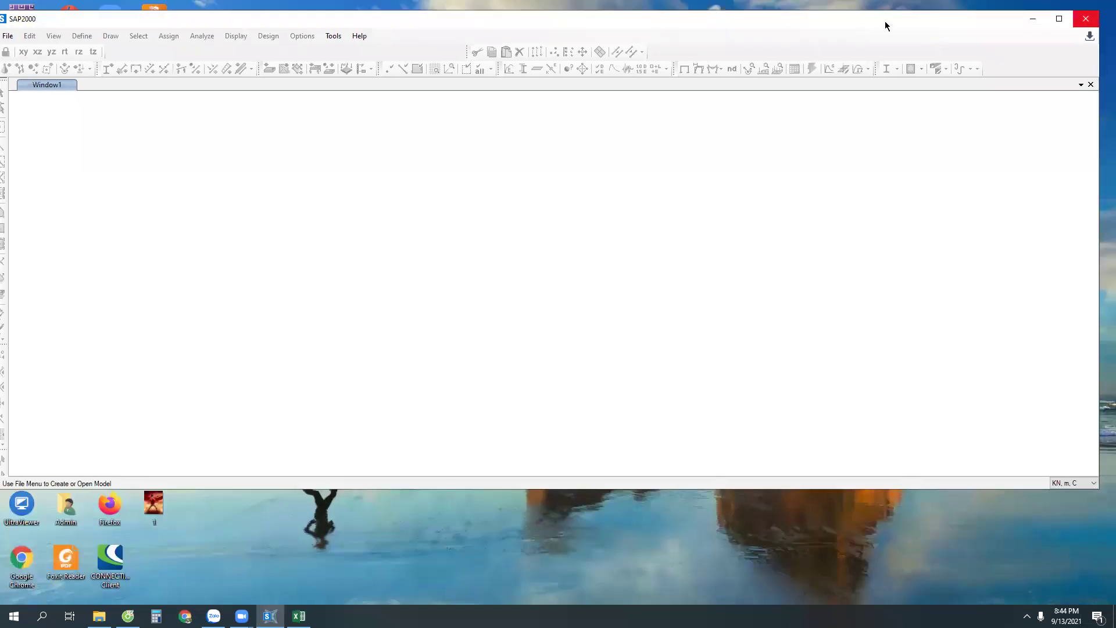
click(1086, 19)
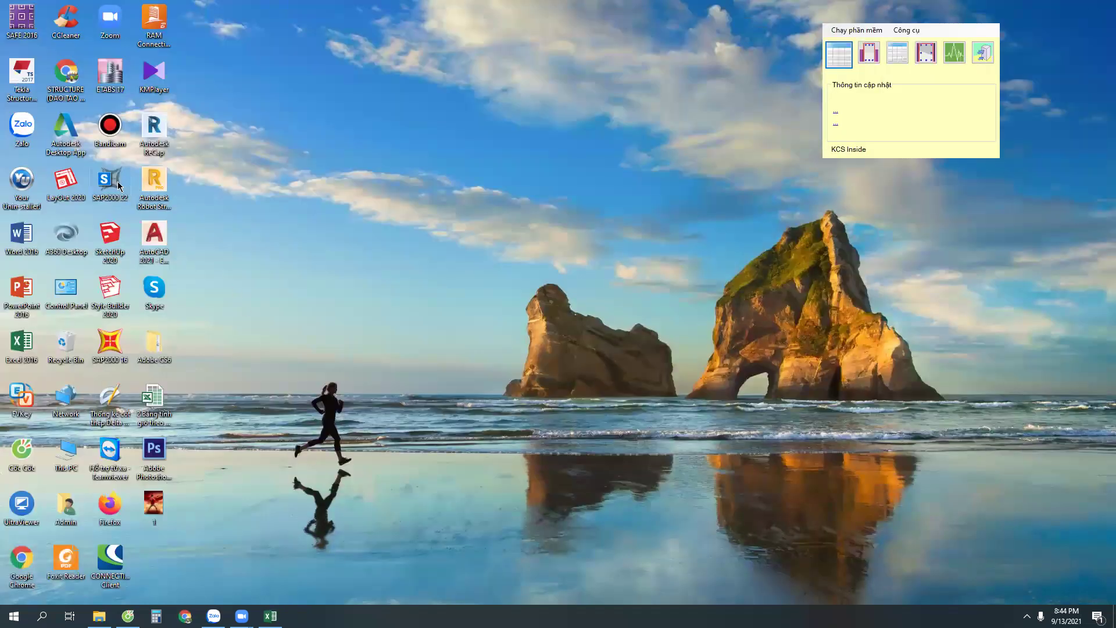
mouse_move(128, 616)
mouse_move(241, 616)
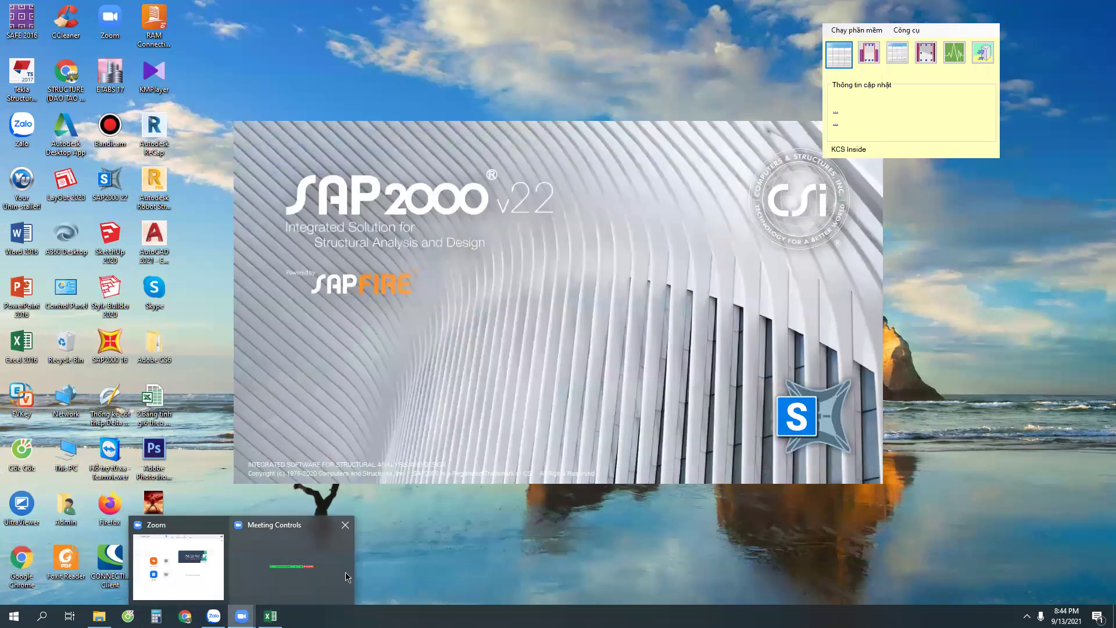
click(270, 615)
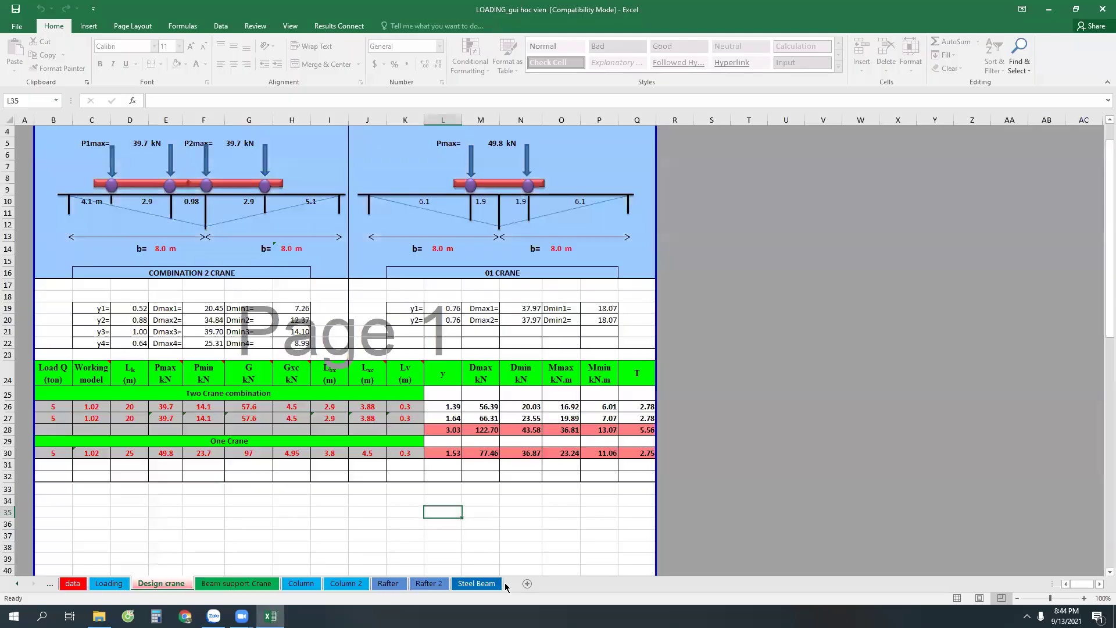
click(602, 535)
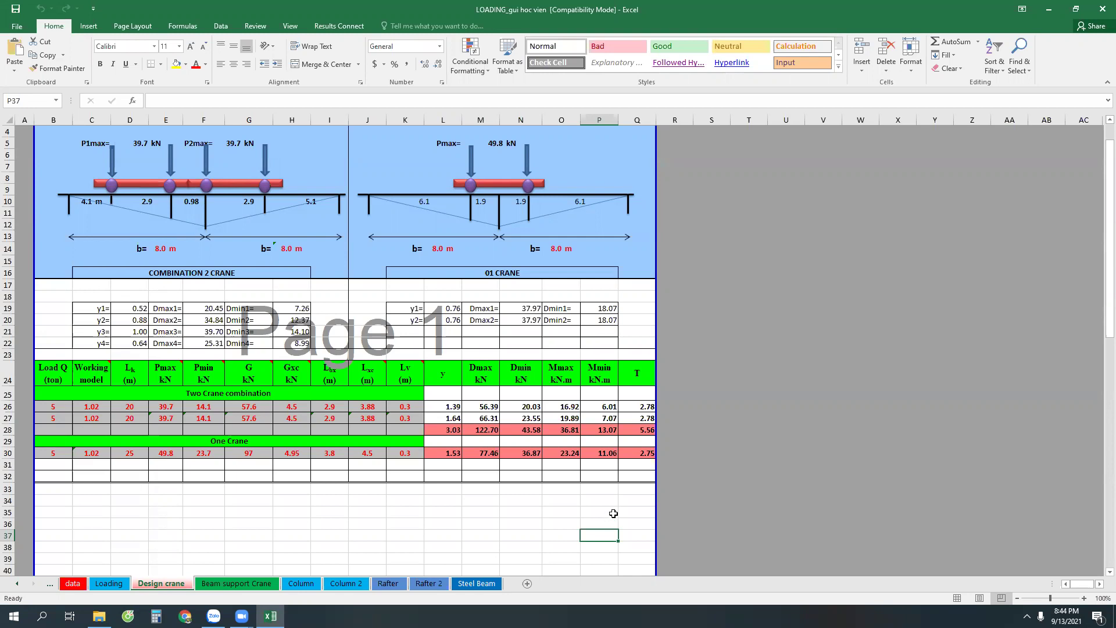
click(567, 521)
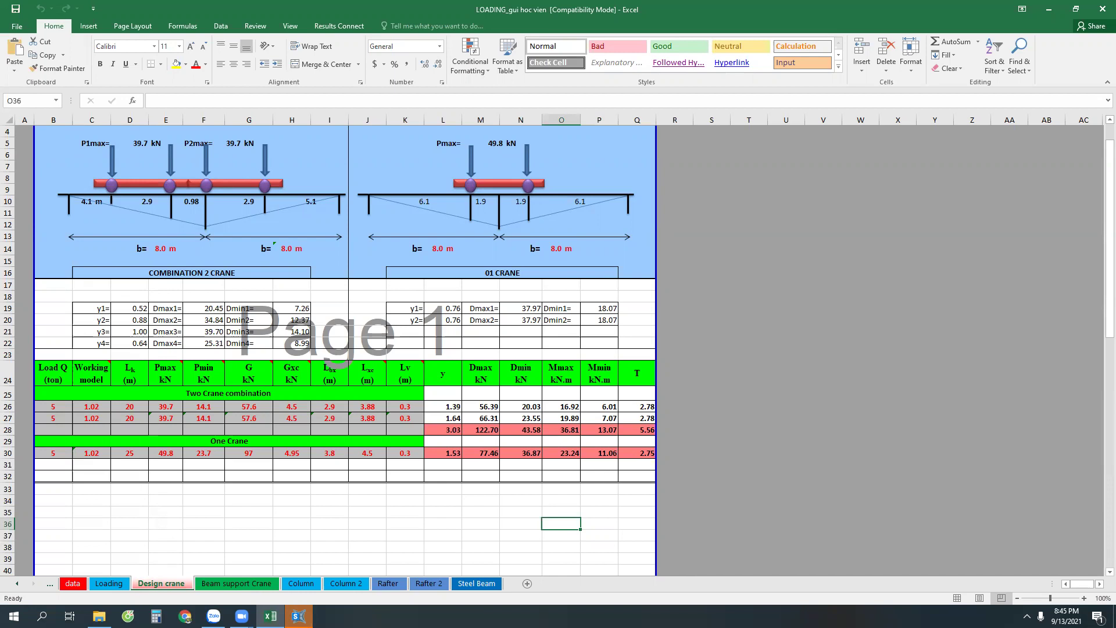
click(433, 545)
click(559, 490)
click(587, 471)
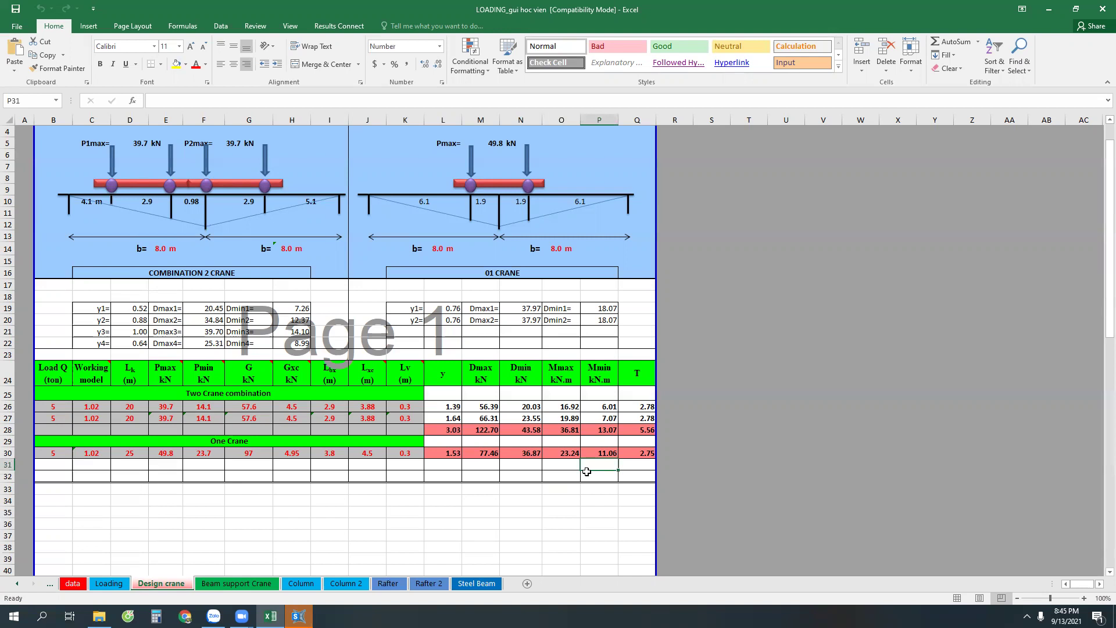
click(531, 467)
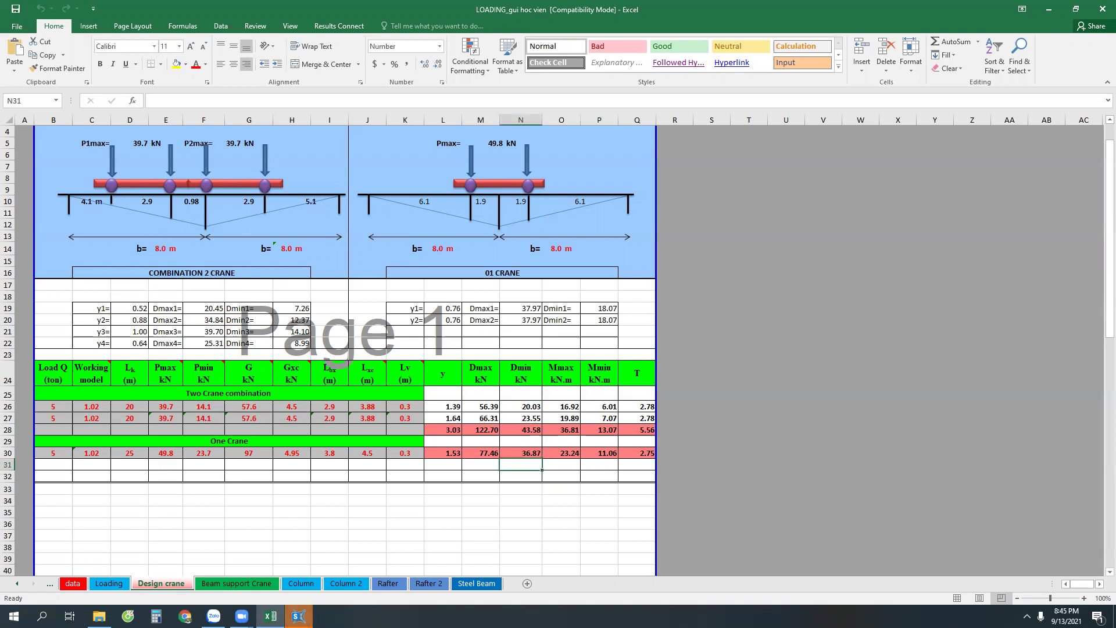
Step: Switch to SAP2000, reposition its window over the workbook and start opening an existing model file
click(298, 616)
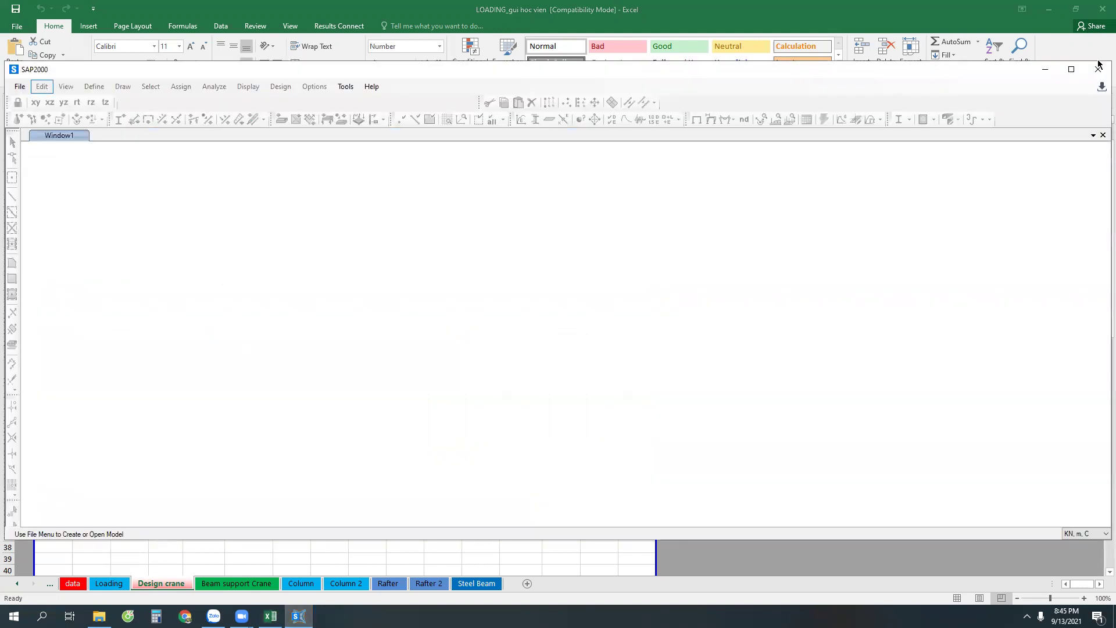
drag(250, 75, 318, 77)
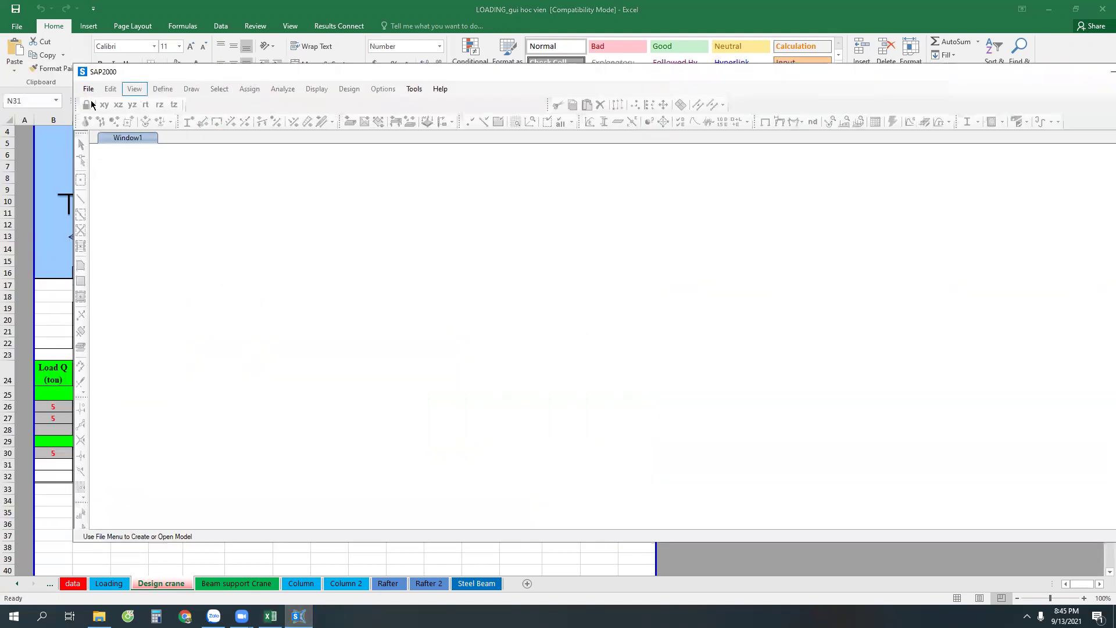
drag(839, 79, 763, 78)
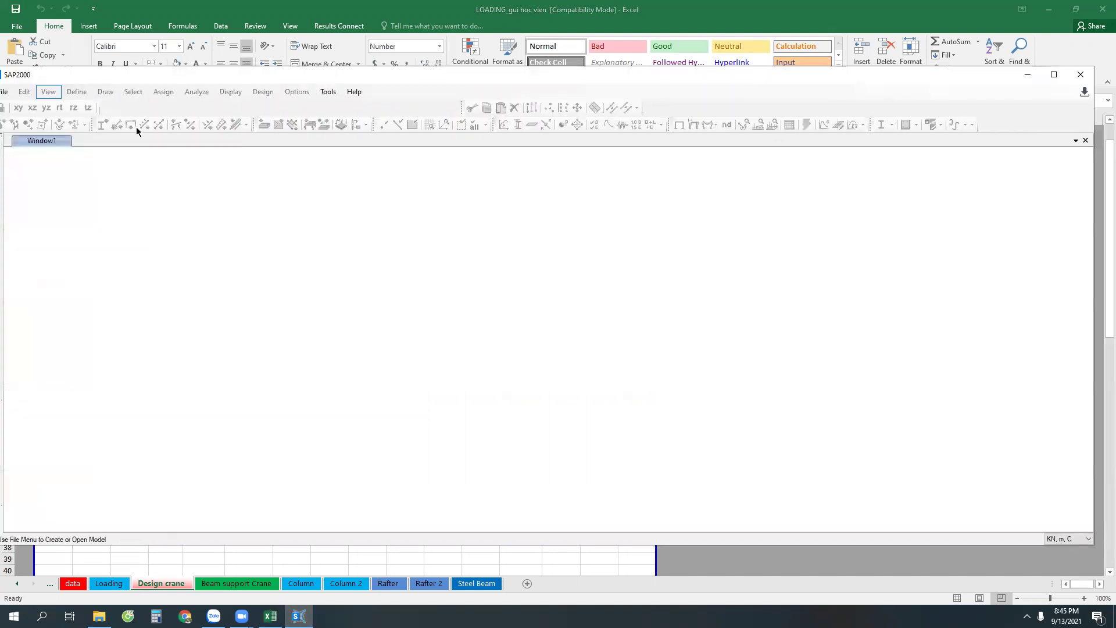
drag(92, 78, 260, 78)
click(187, 90)
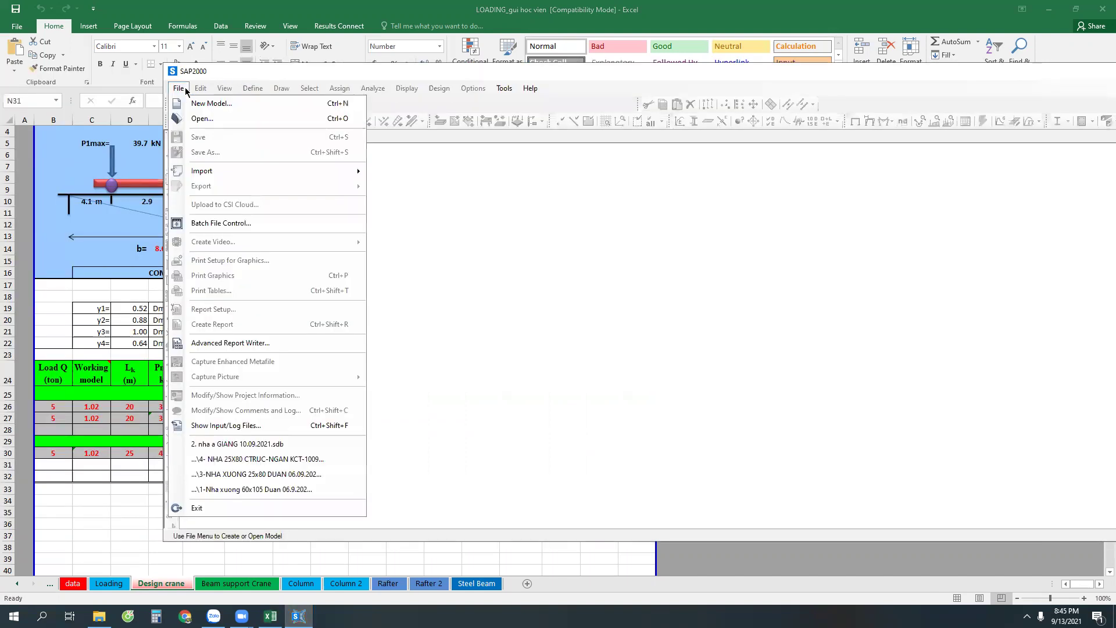
click(199, 118)
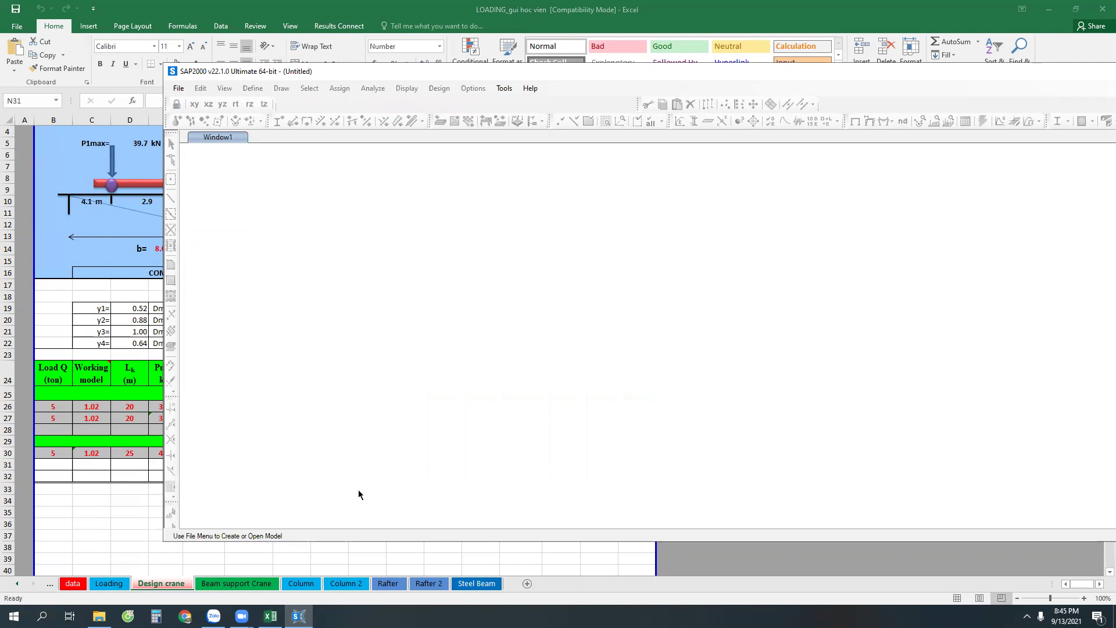
Step: Switch to Zalo and save the two 25x80m SDB models submitted at 19:01 into that student's folder under 19. KHOA SAP K17
click(213, 615)
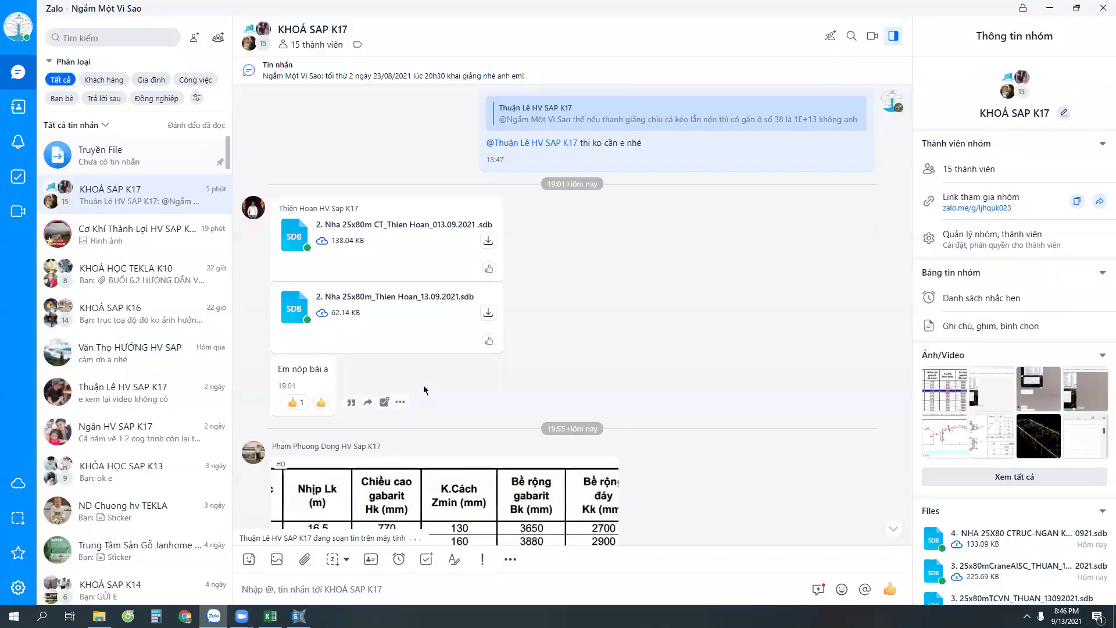
click(488, 242)
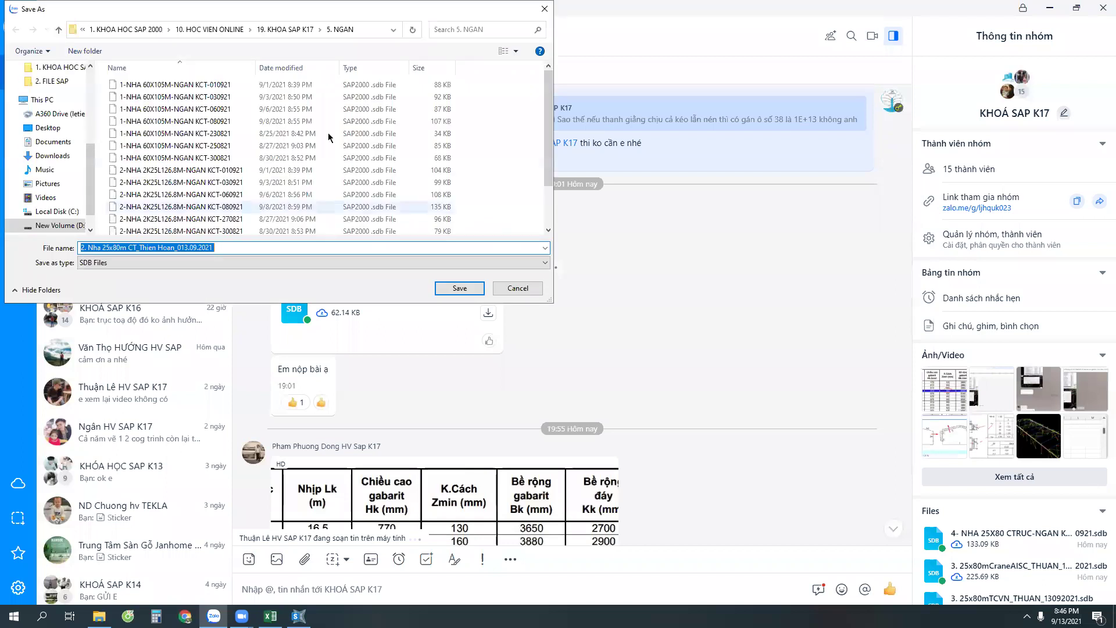
click(279, 32)
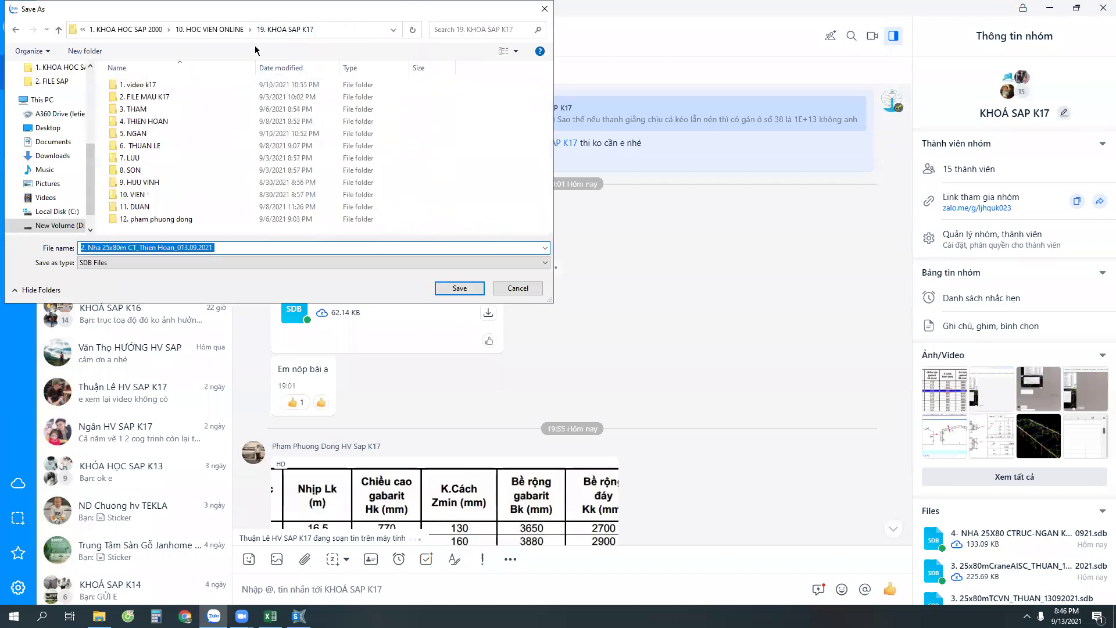
double_click(145, 121)
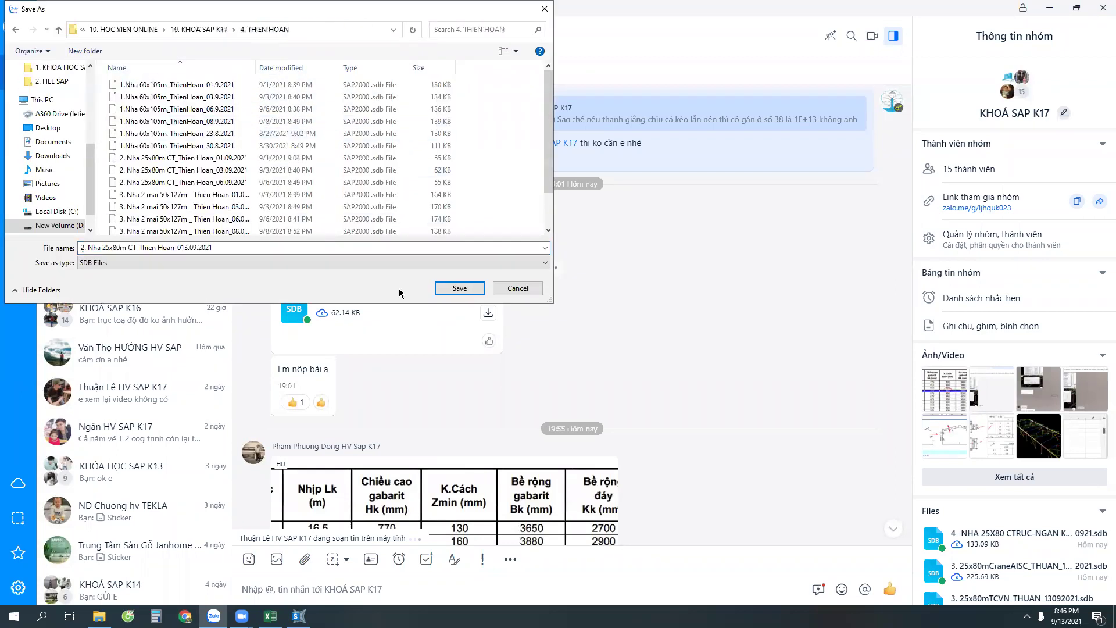
click(459, 288)
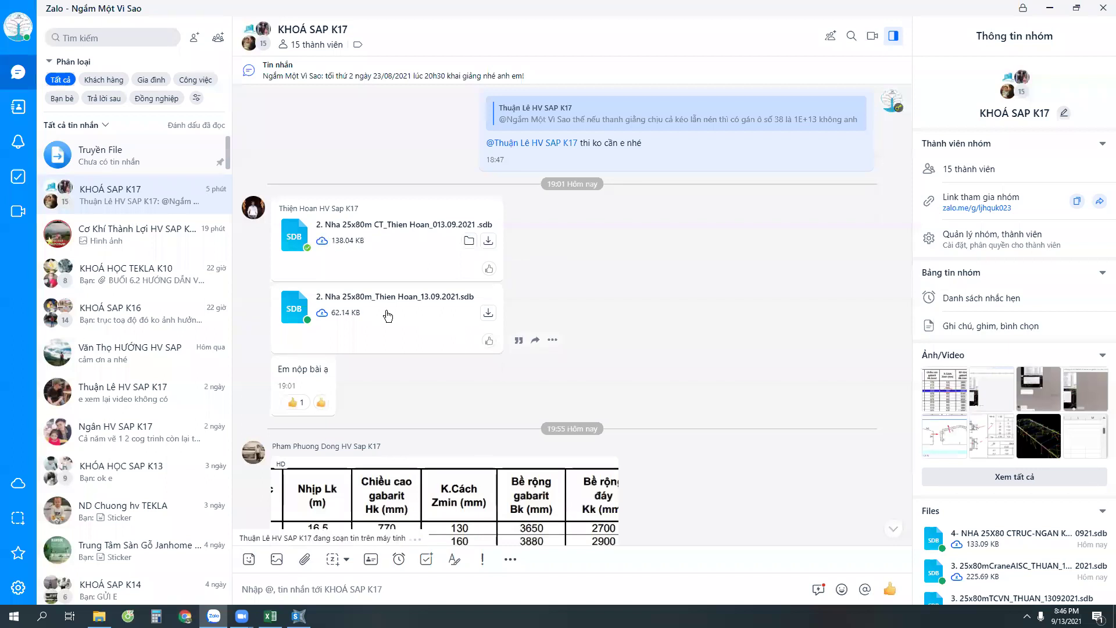
click(488, 313)
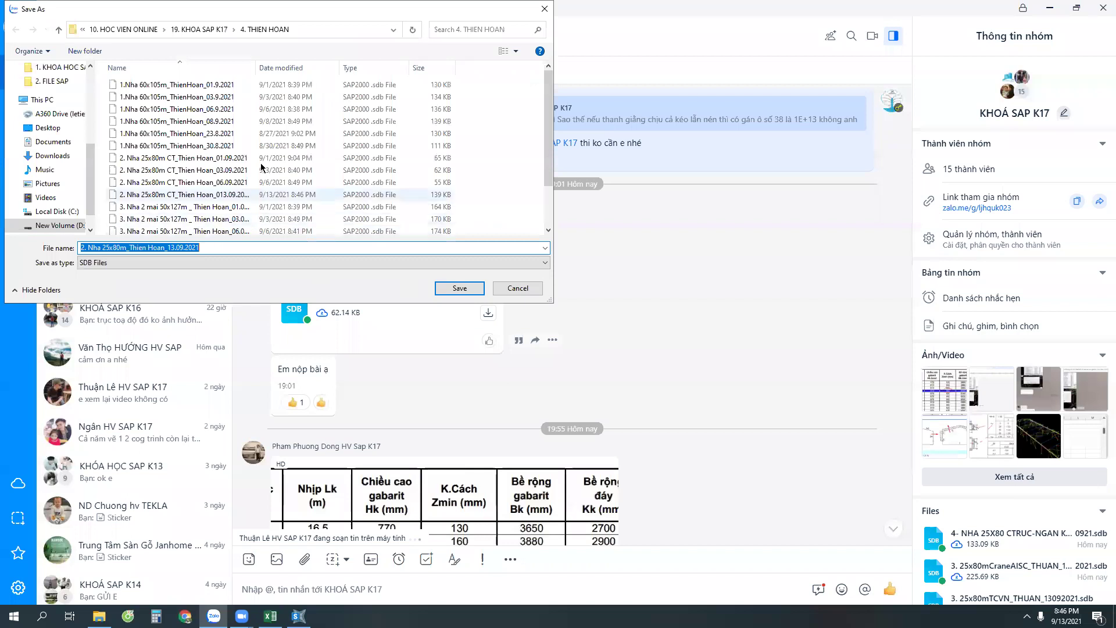
click(459, 289)
Step: Save the next student's two 25x80 NHA XUONG models, numbered 3 and 4, from the group chat into that student's folder 11
scroll(425, 323, down, 4)
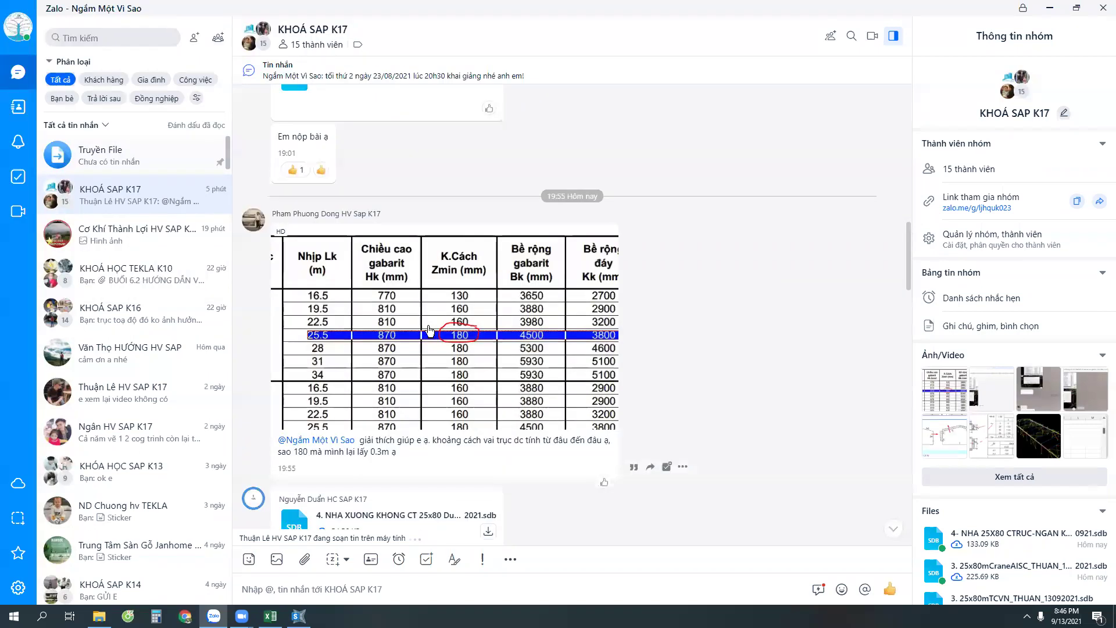
scroll(429, 330, down, 6)
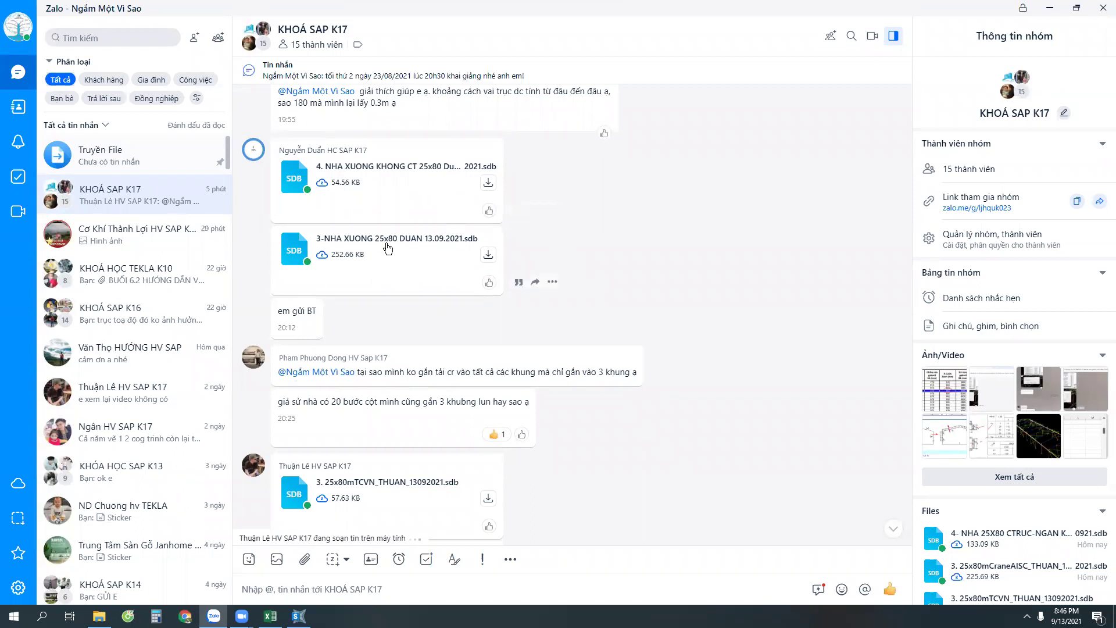
click(488, 254)
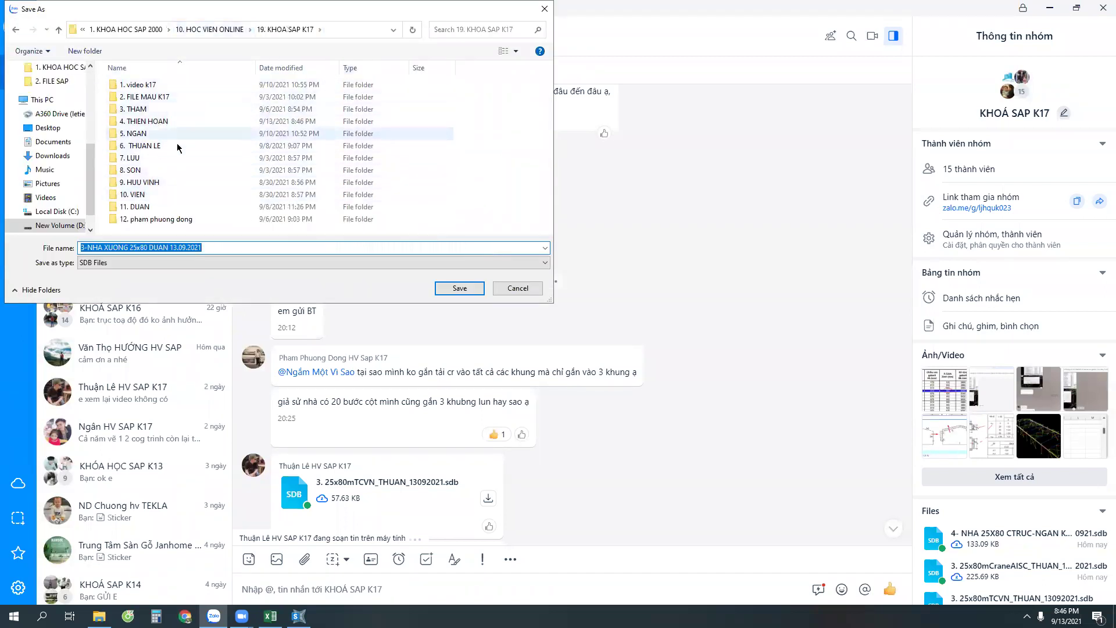
double_click(134, 206)
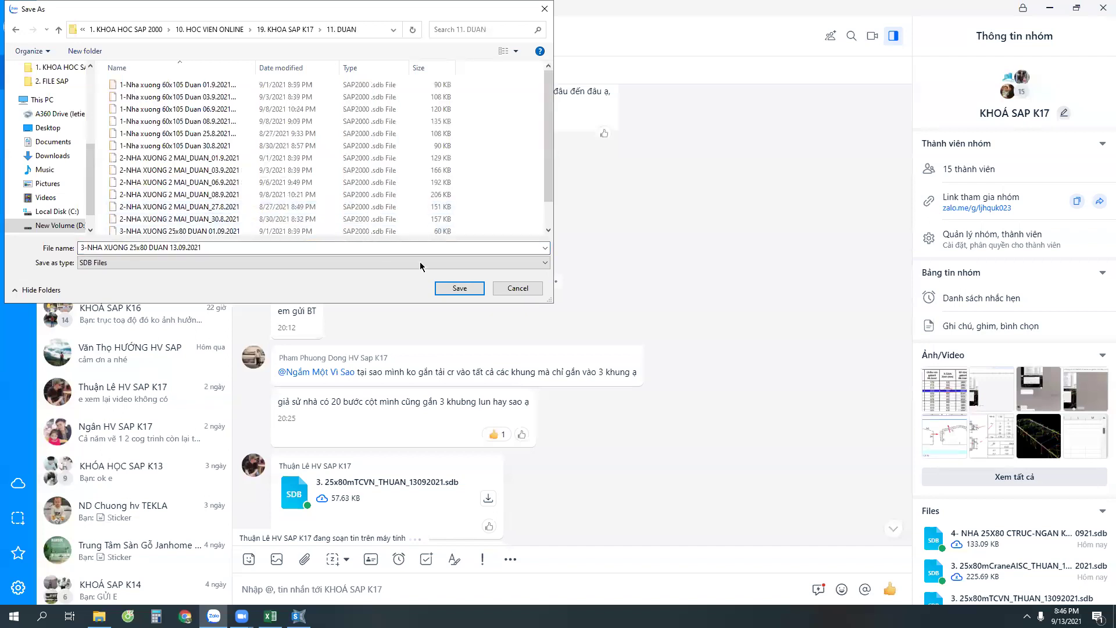
click(458, 288)
click(488, 192)
click(440, 284)
Step: Save the submitted 25x80mTCVN and 25x80mCraneAISC models into that student's folder 6 under 19. KHOA SAP K17
scroll(453, 284, down, 3)
click(488, 323)
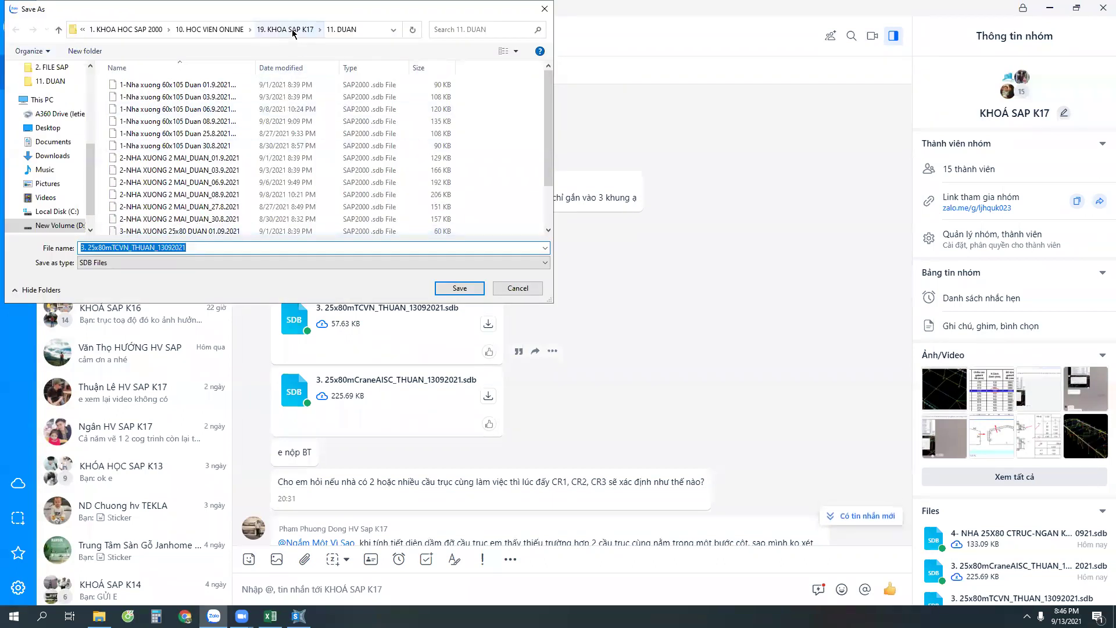
click(293, 33)
double_click(169, 147)
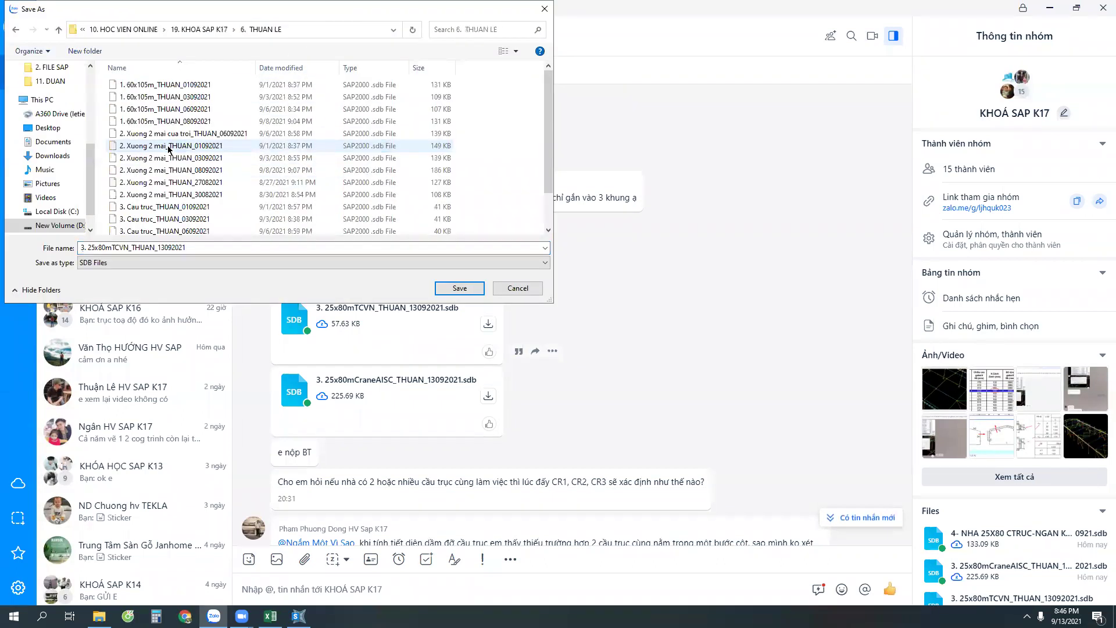
click(462, 288)
click(488, 395)
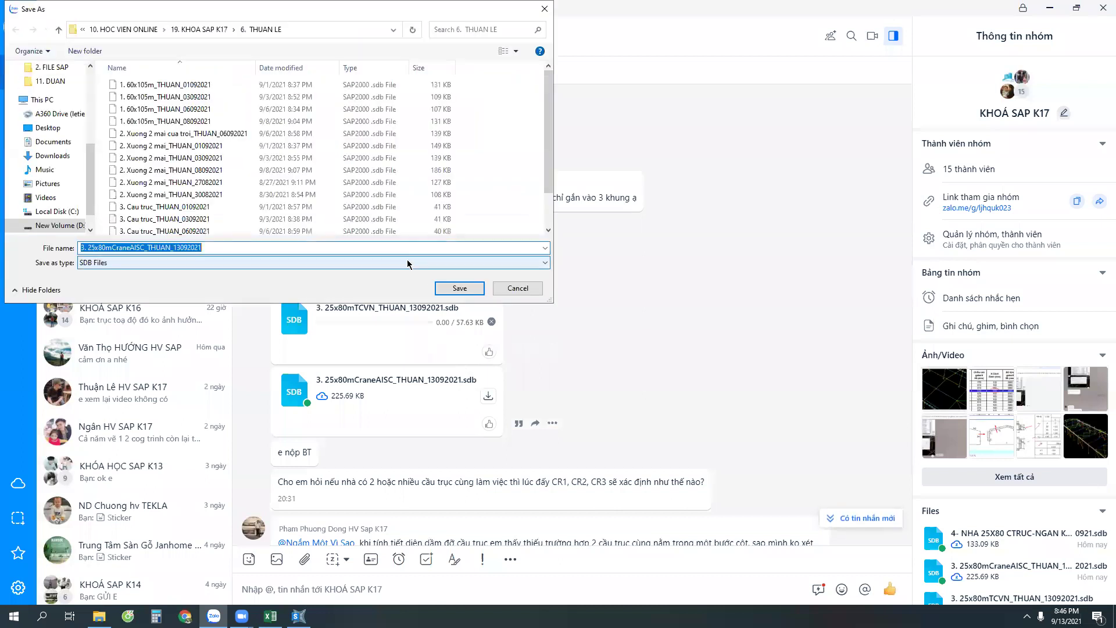
click(459, 287)
Step: Read on to the newest group messages and open the student's Steel P-M Interaction Ratios image at full size
scroll(715, 332, down, 2)
scroll(752, 323, down, 5)
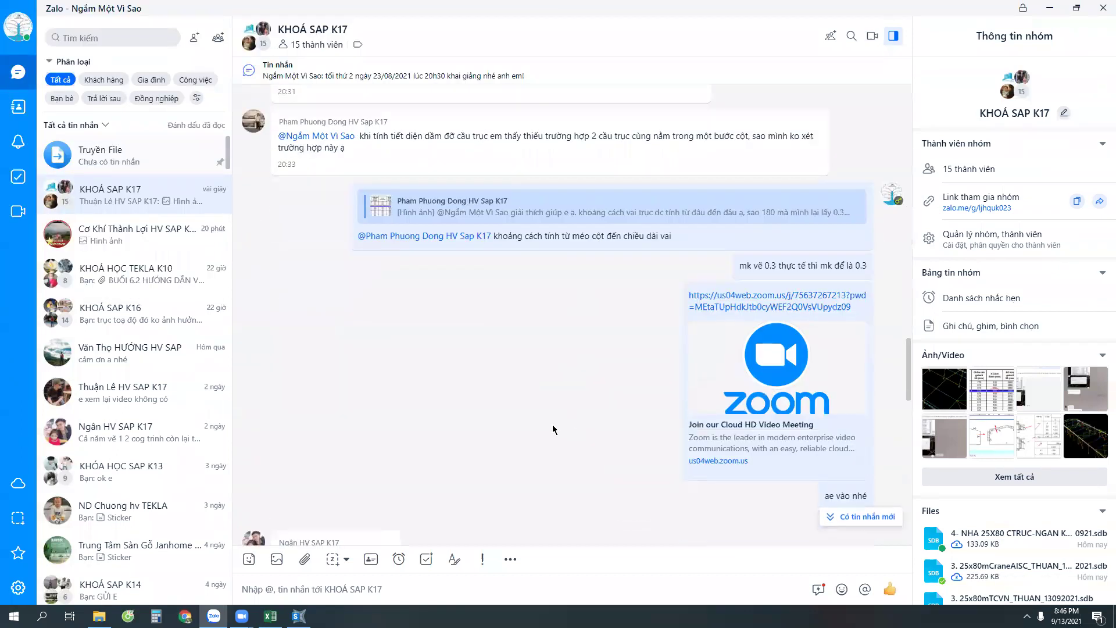
scroll(553, 429, down, 12)
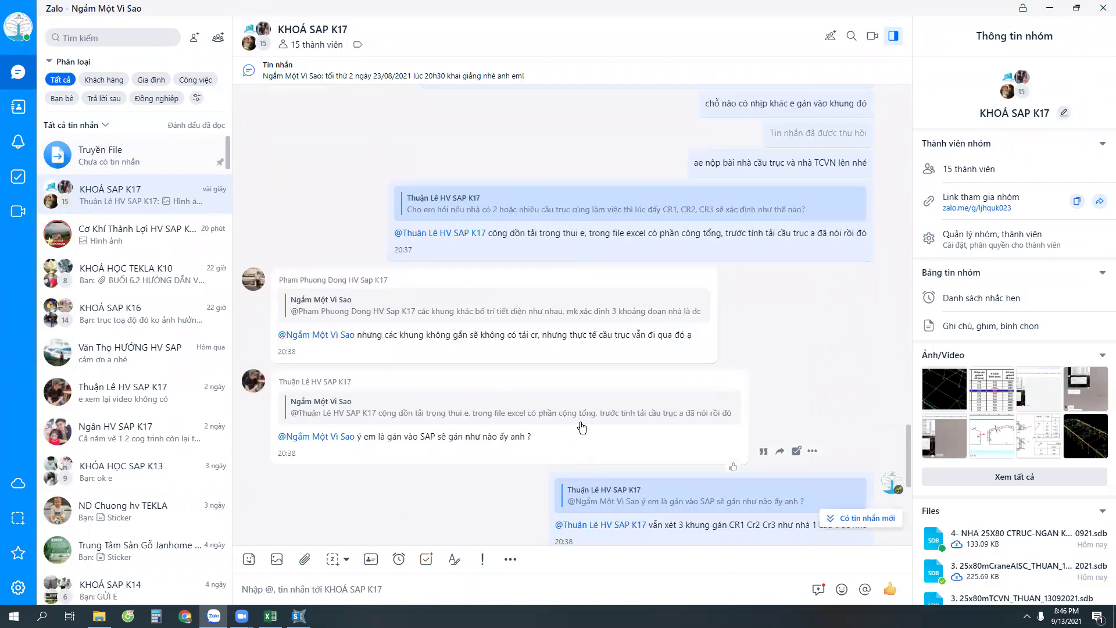
scroll(582, 427, down, 7)
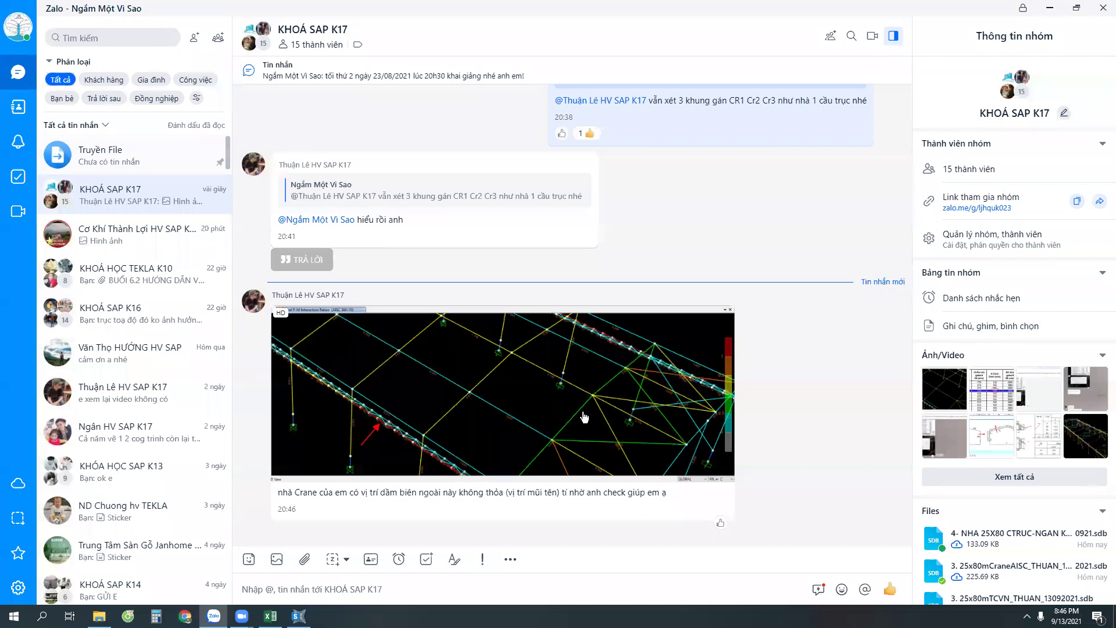
click(535, 413)
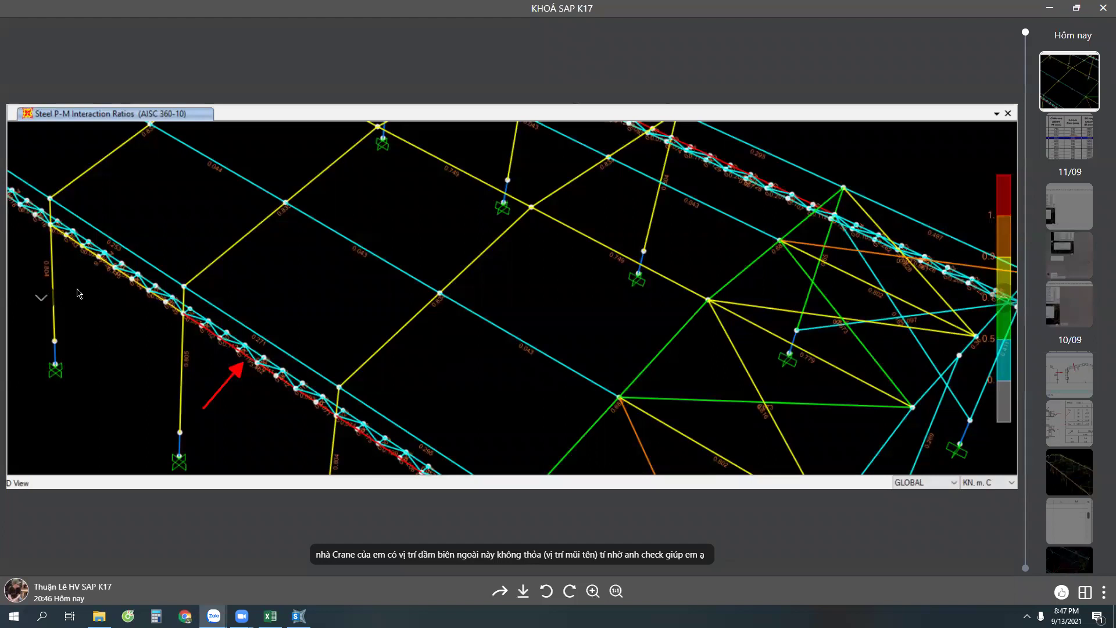
Step: Capture the image region around the arrowed crane beam and its columns, add two red arrows pointing at the column, and copy the capture
key(ctrl+alt+s)
drag(27, 210, 271, 489)
click(282, 409)
drag(112, 429, 153, 440)
drag(158, 396, 172, 402)
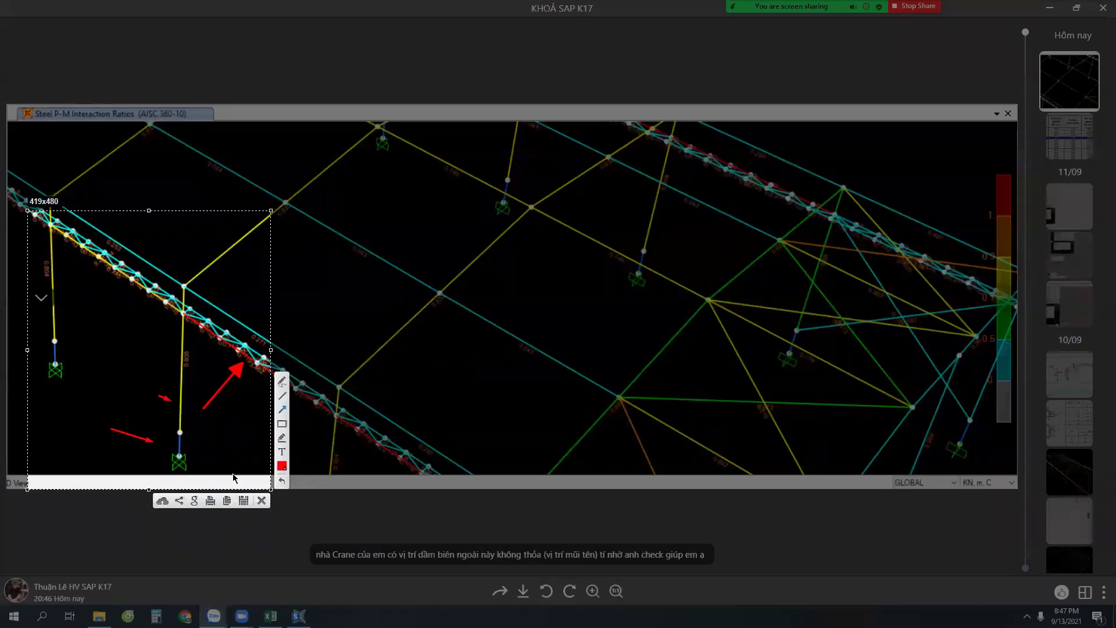
click(227, 501)
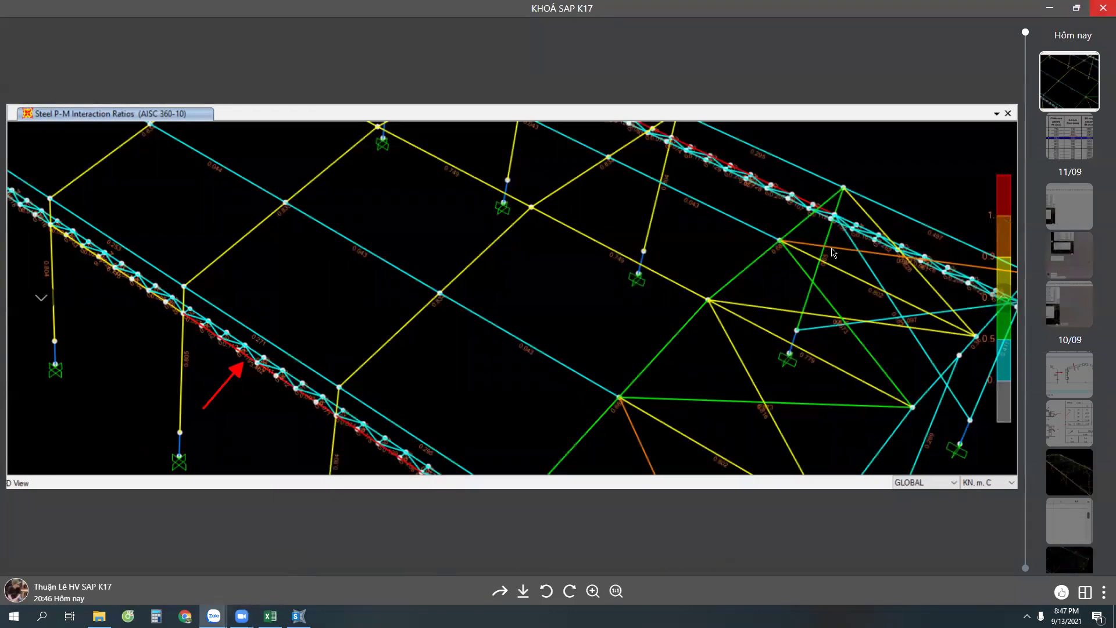
Step: Close the image viewer and send the annotated capture to the KHOÁ SAP K17 group chat
click(1102, 7)
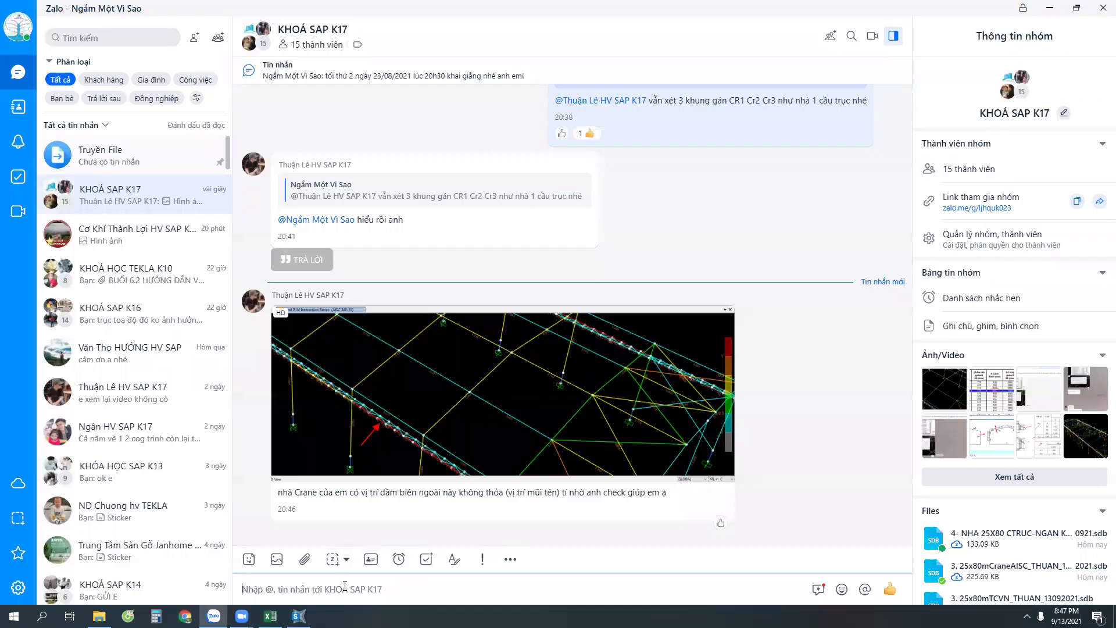
key(ctrl+v)
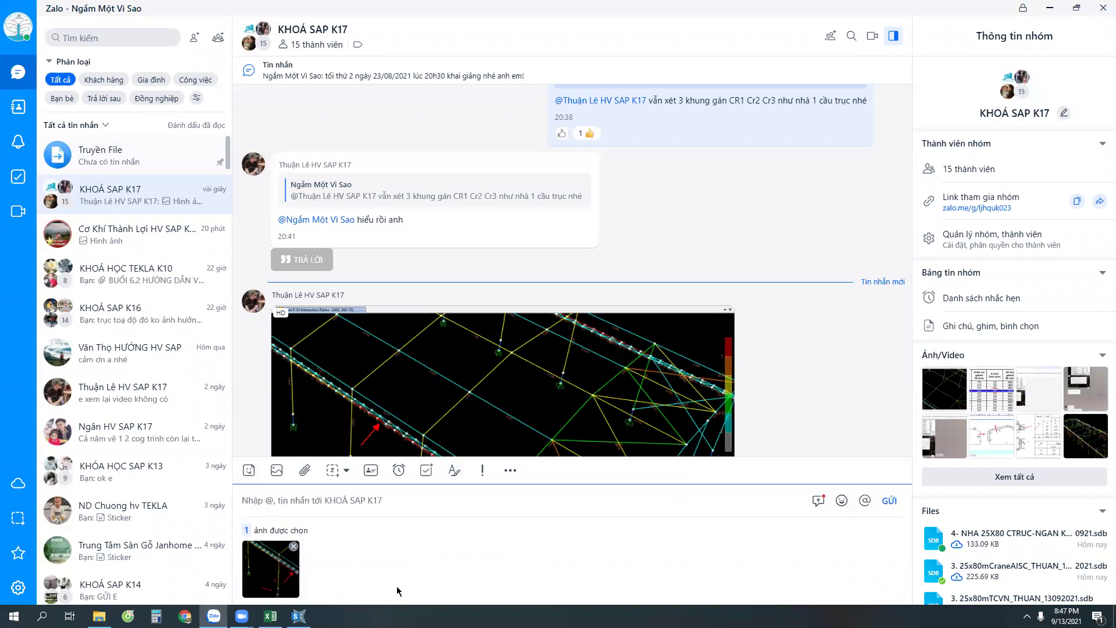
key(Return)
text(tai)
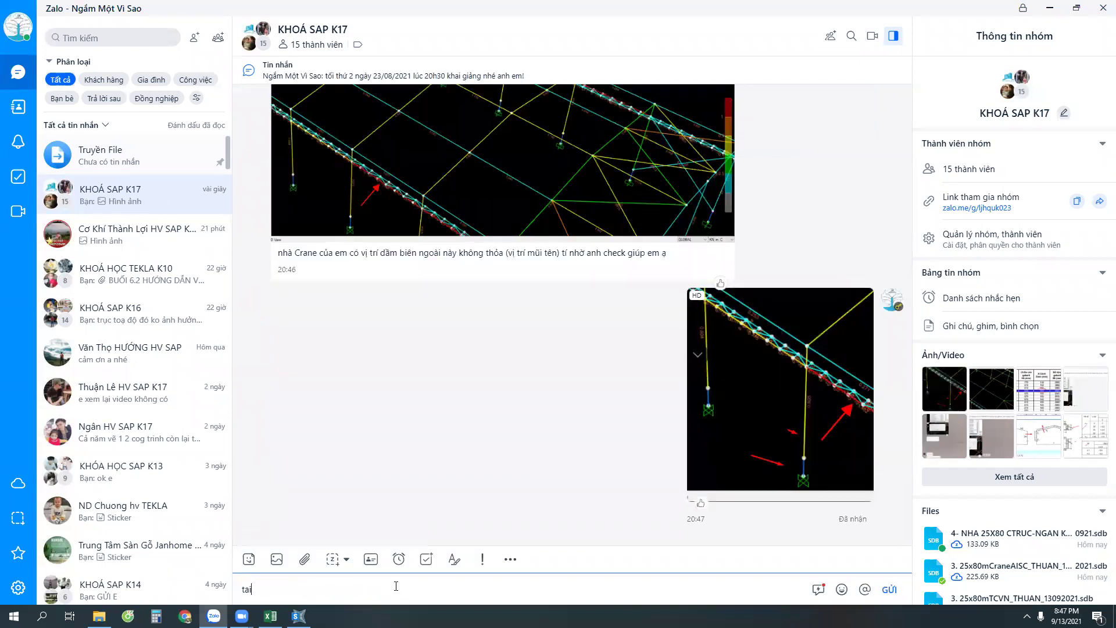
key(BackSpace)
key(BackSpace)
Step: Look back through the group's messages about assigning CR1, CR2 and CR3 to frames, then return to the newest message
scroll(498, 480, up, 3)
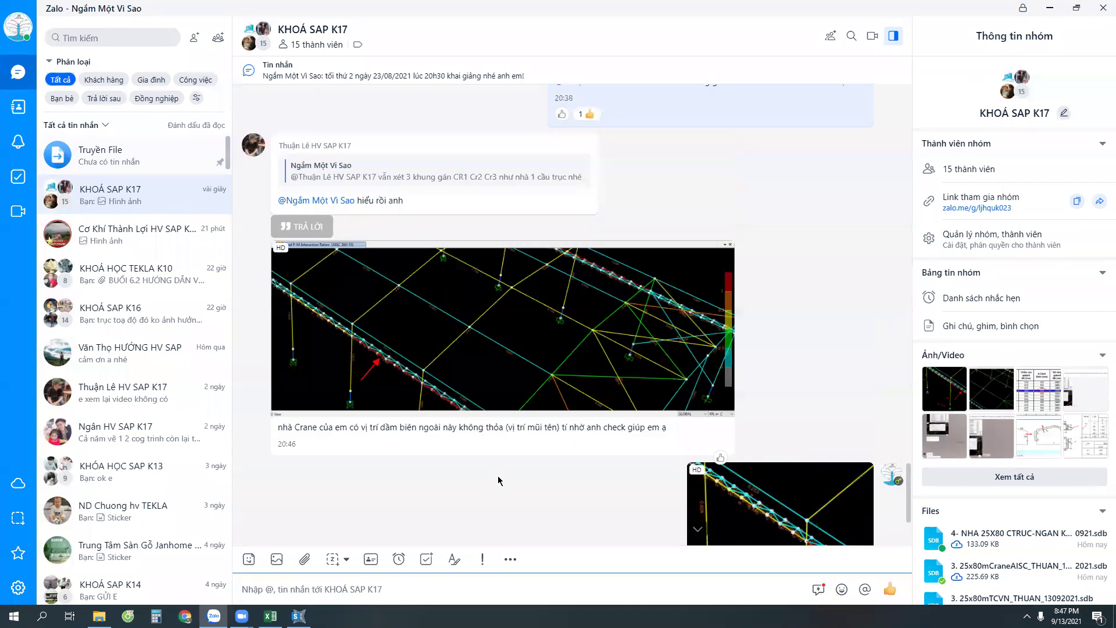
scroll(486, 507, up, 2)
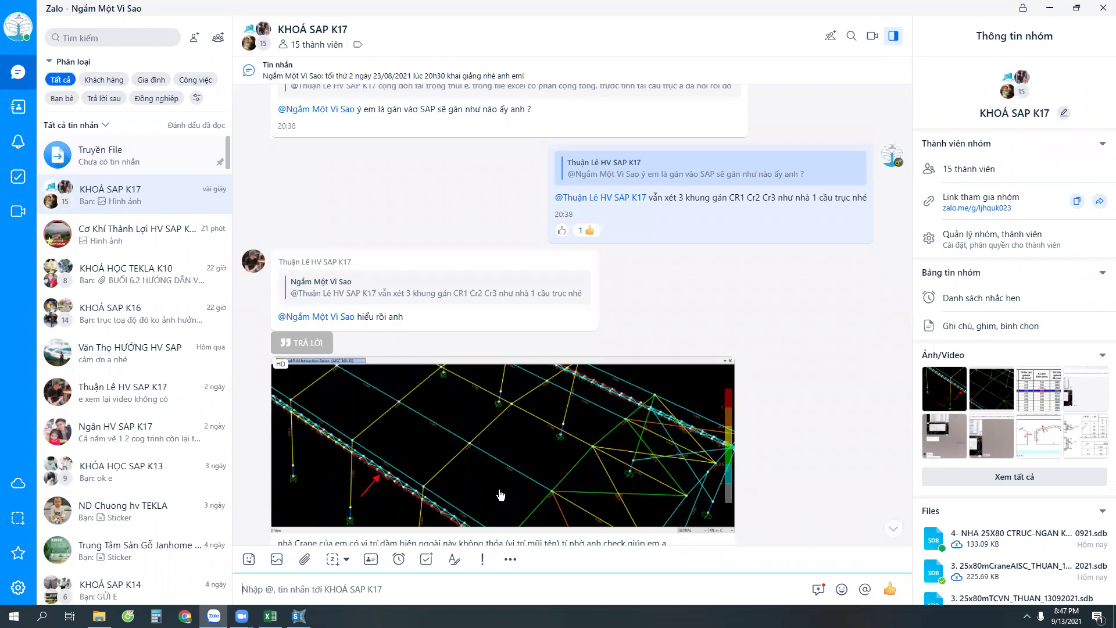
scroll(501, 494, up, 3)
scroll(505, 490, up, 3)
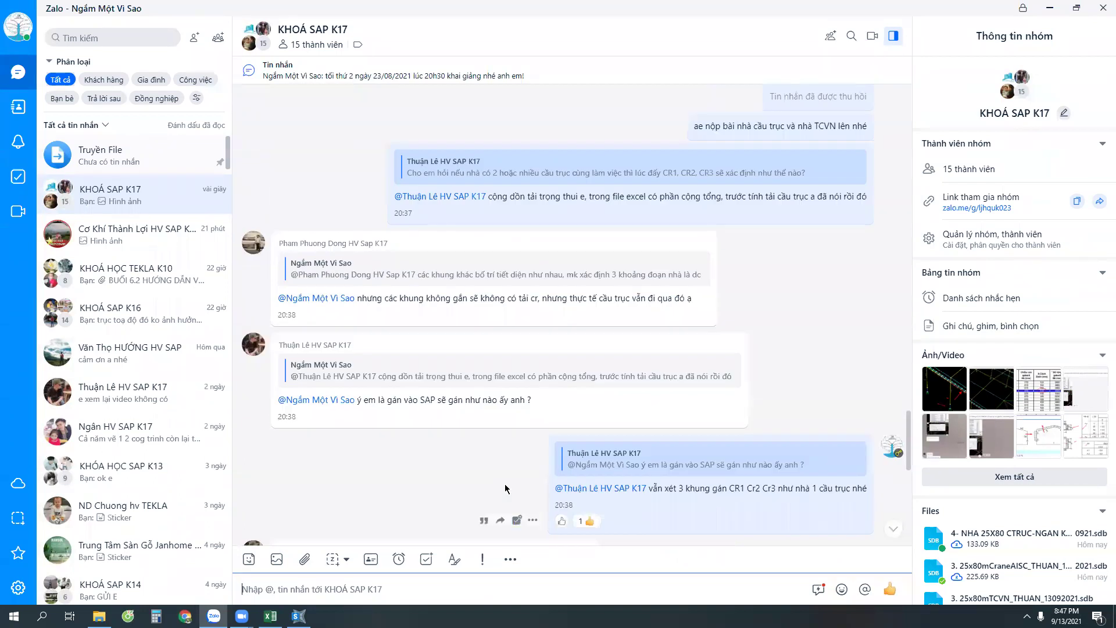
scroll(504, 489, down, 8)
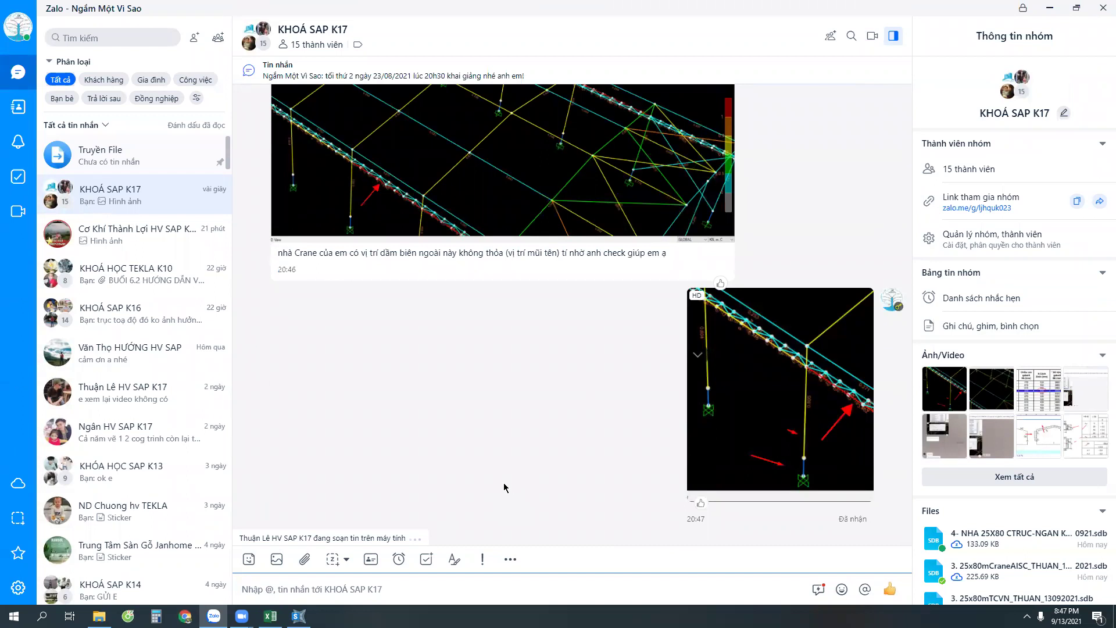
Step: Switch to SAP2000 and browse for a model to open in the 19. KHOA SAP K17 folder
scroll(502, 490, up, 3)
scroll(502, 490, up, 6)
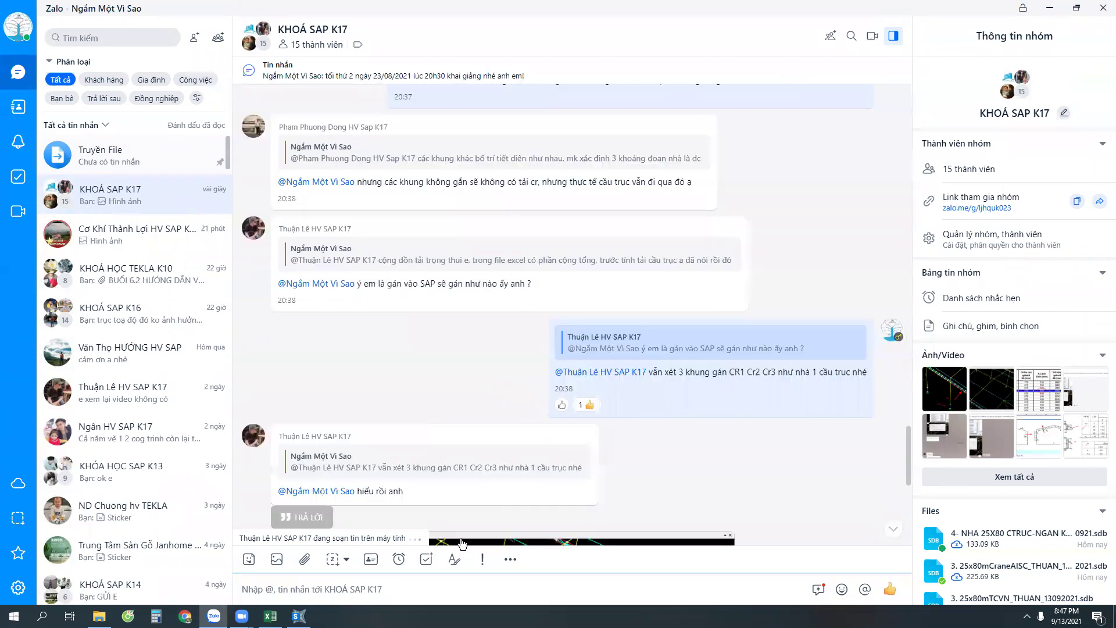
key(alt+Tab)
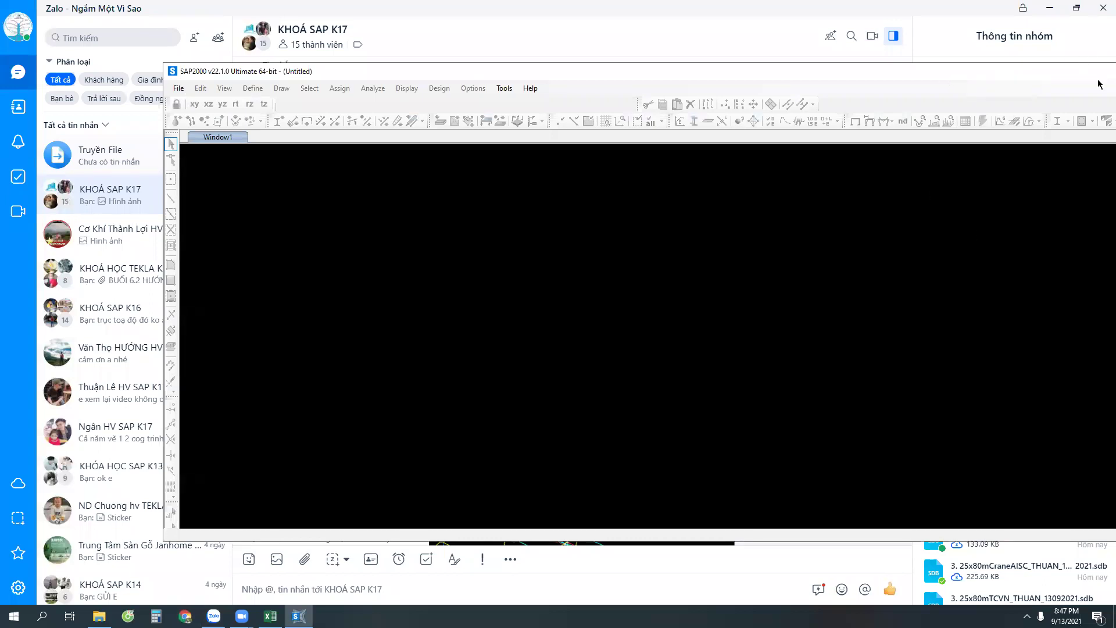
click(1050, 8)
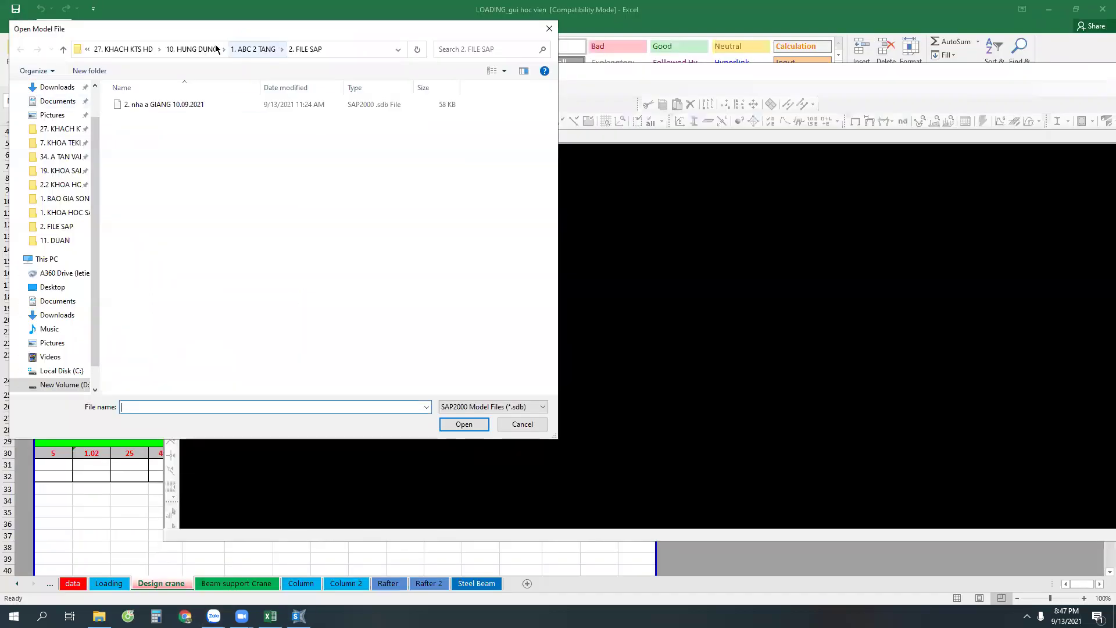
click(195, 49)
click(141, 50)
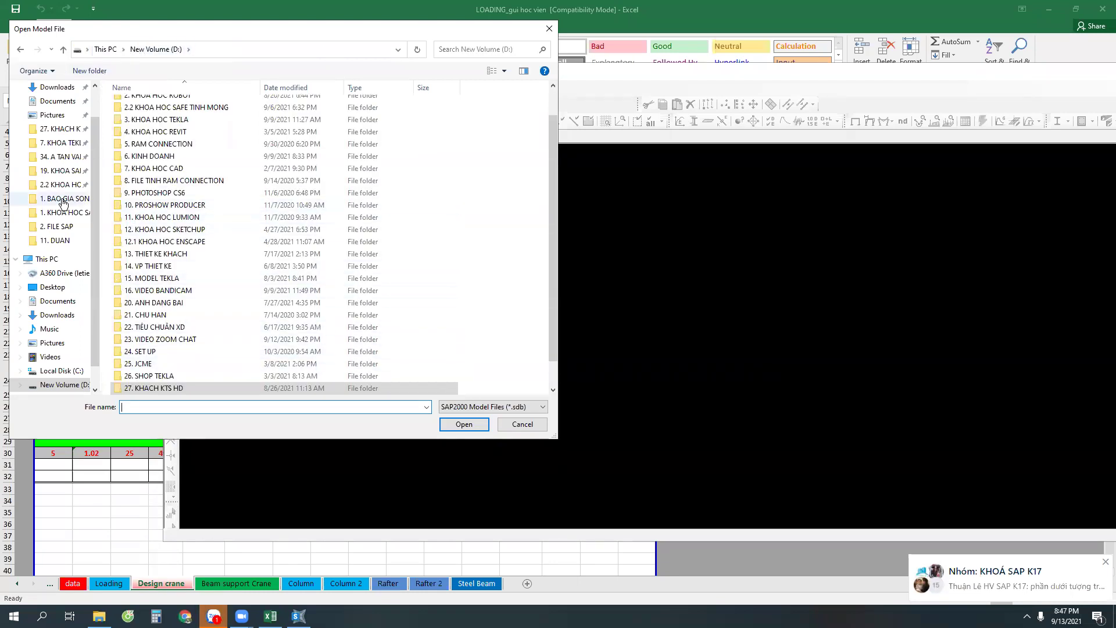
click(57, 240)
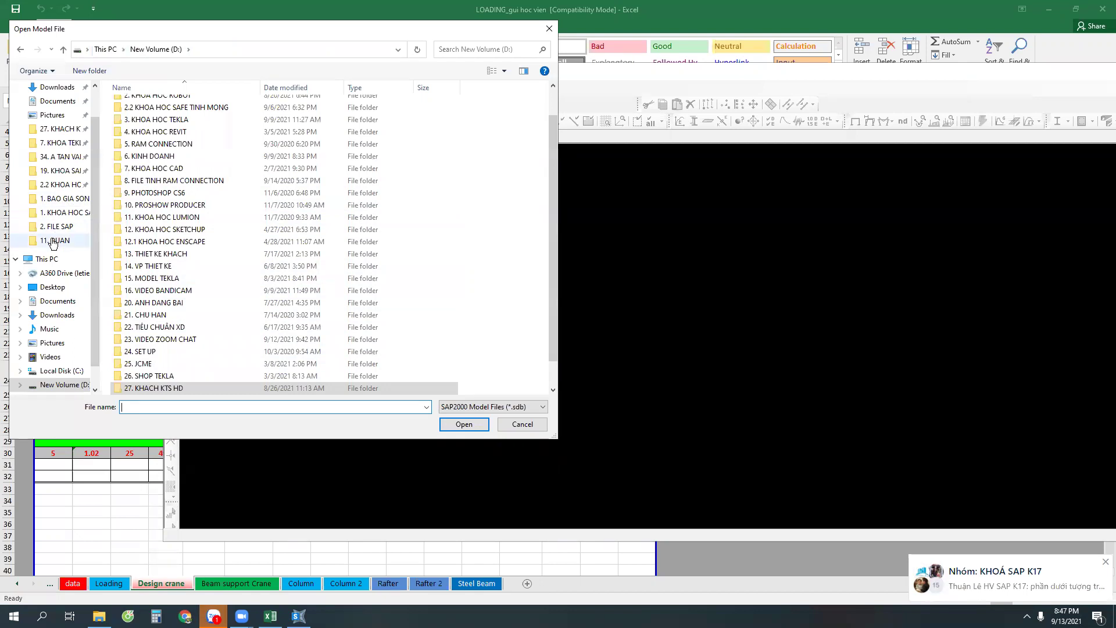
click(289, 49)
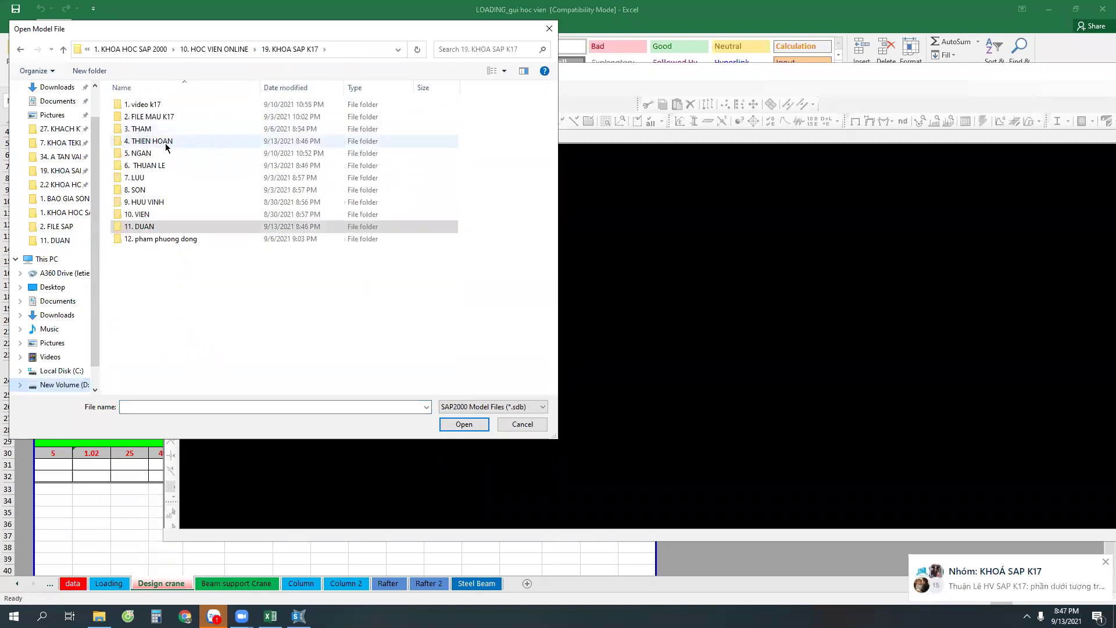
Step: Open the 2. Nha 25x80m CT model dated 013.09.2021 from student folder 4 and maximize the SAP2000 window
double_click(167, 141)
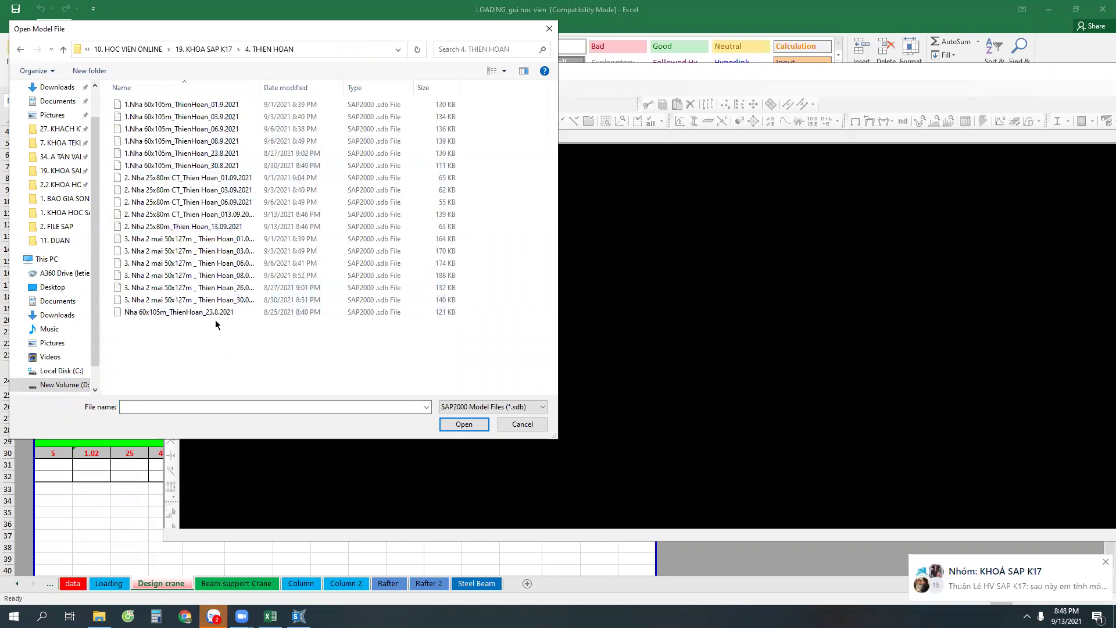
click(215, 303)
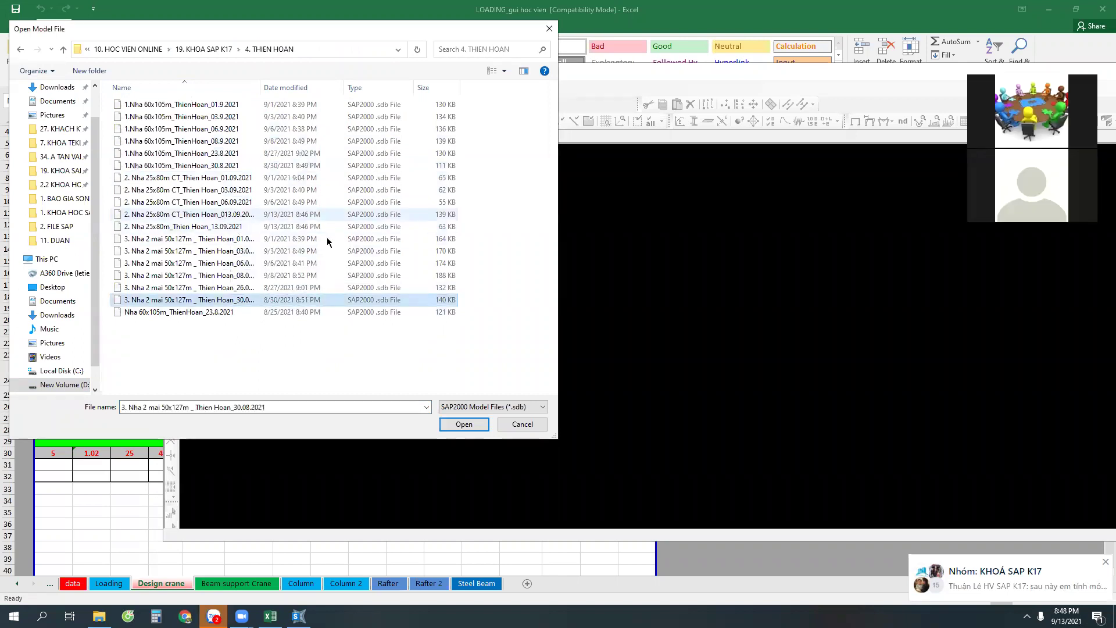
click(316, 215)
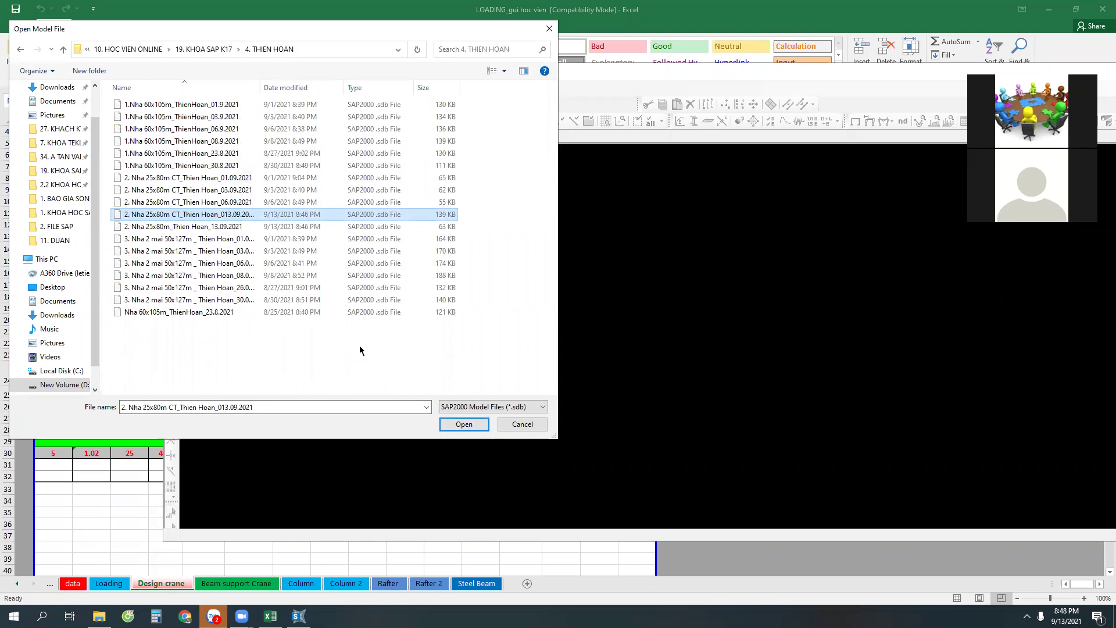
click(463, 424)
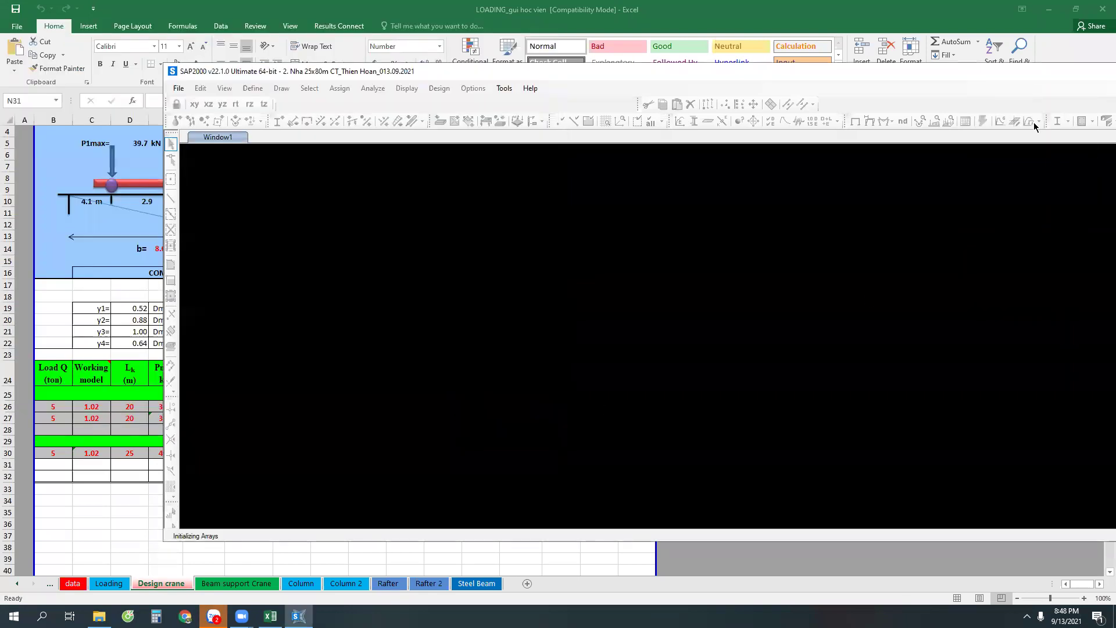
key(alt+Tab)
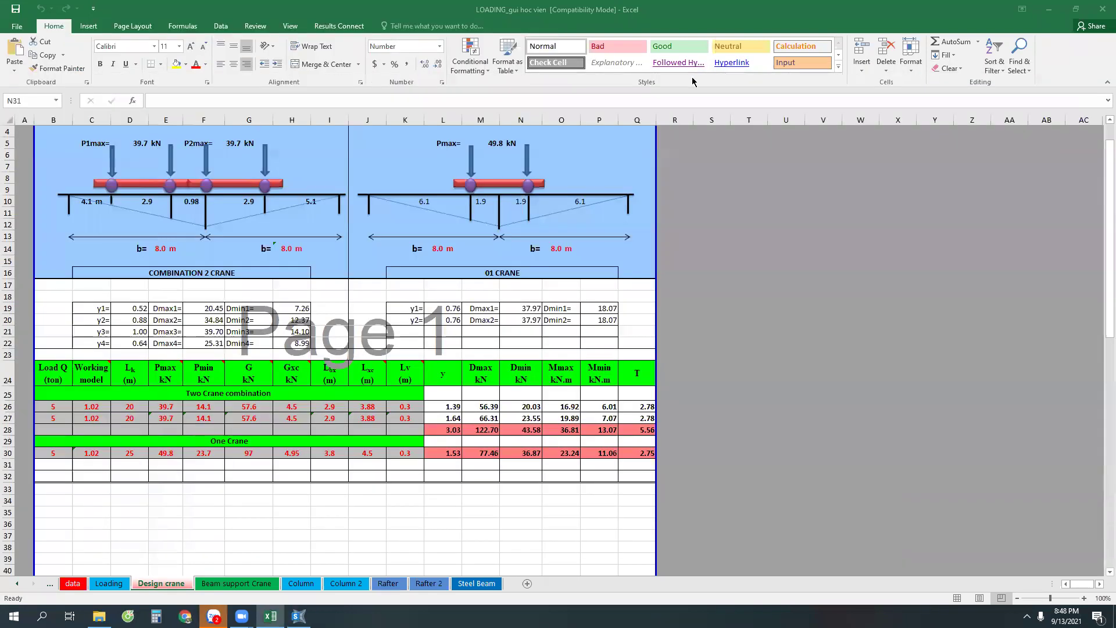
click(299, 616)
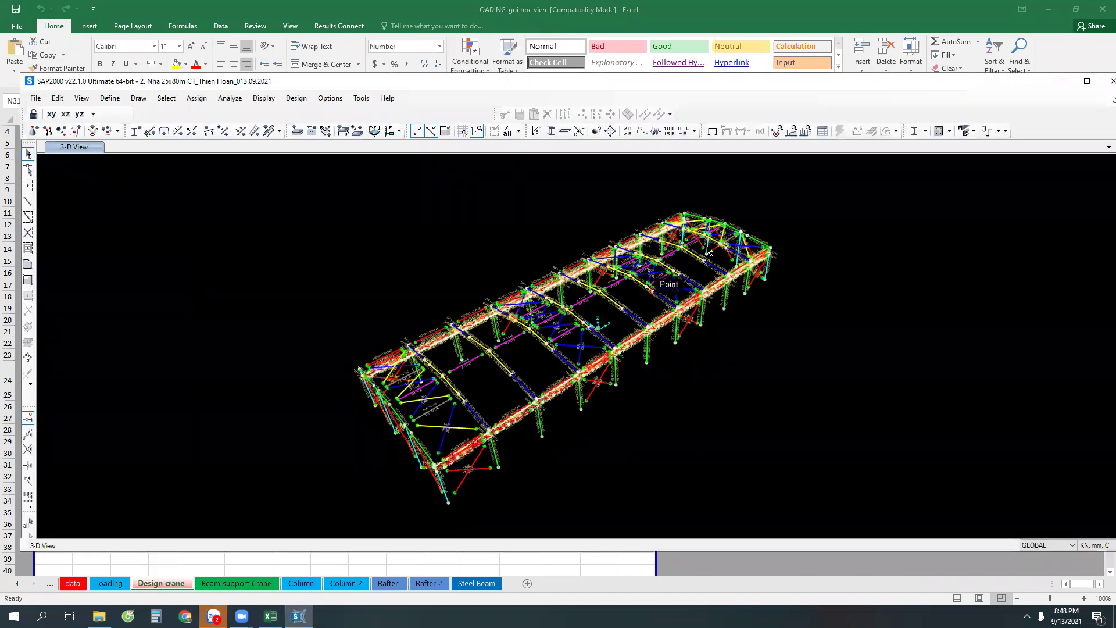
click(1082, 82)
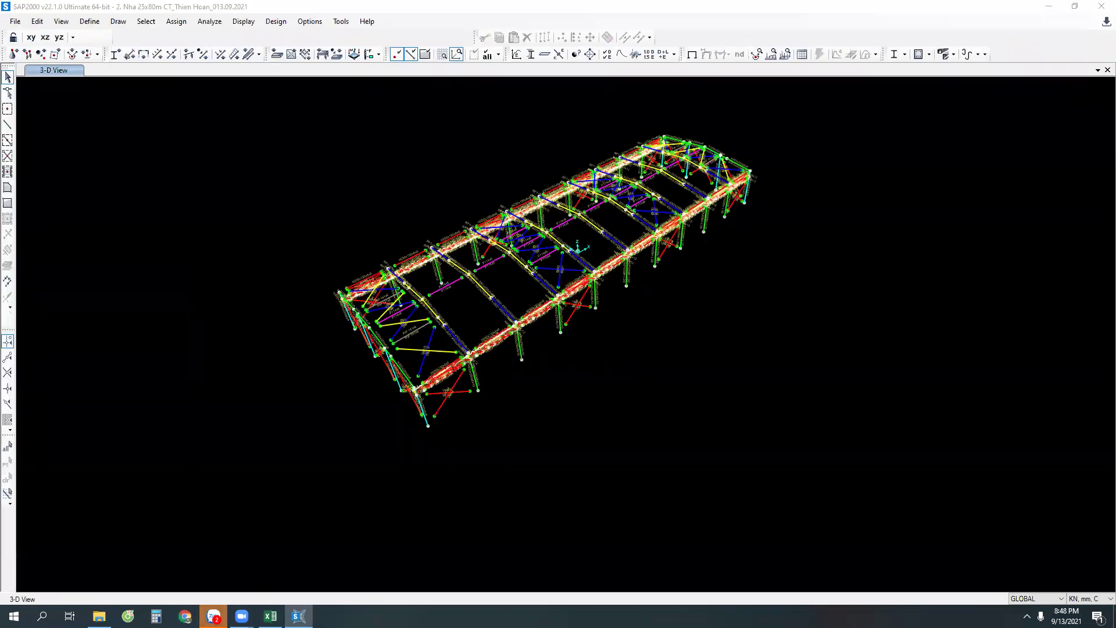
Step: Switch to Zalo, read the newest replies to the annotated crane column image, and look back through the earlier crane-load messages
click(214, 616)
mouse_move(471, 442)
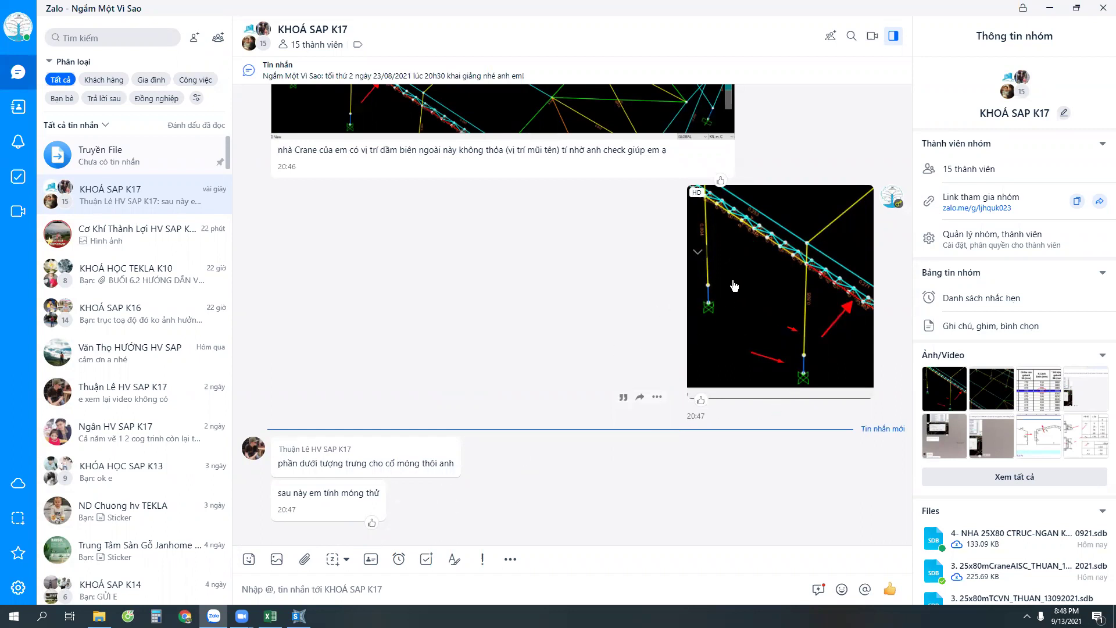
scroll(476, 393, up, 3)
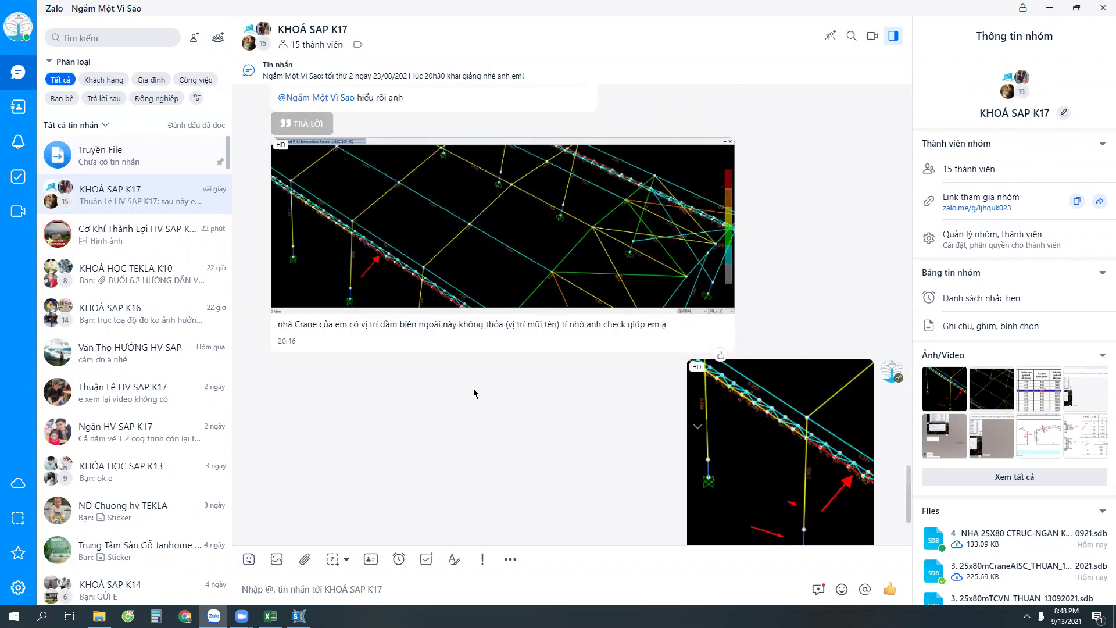
scroll(467, 402, down, 3)
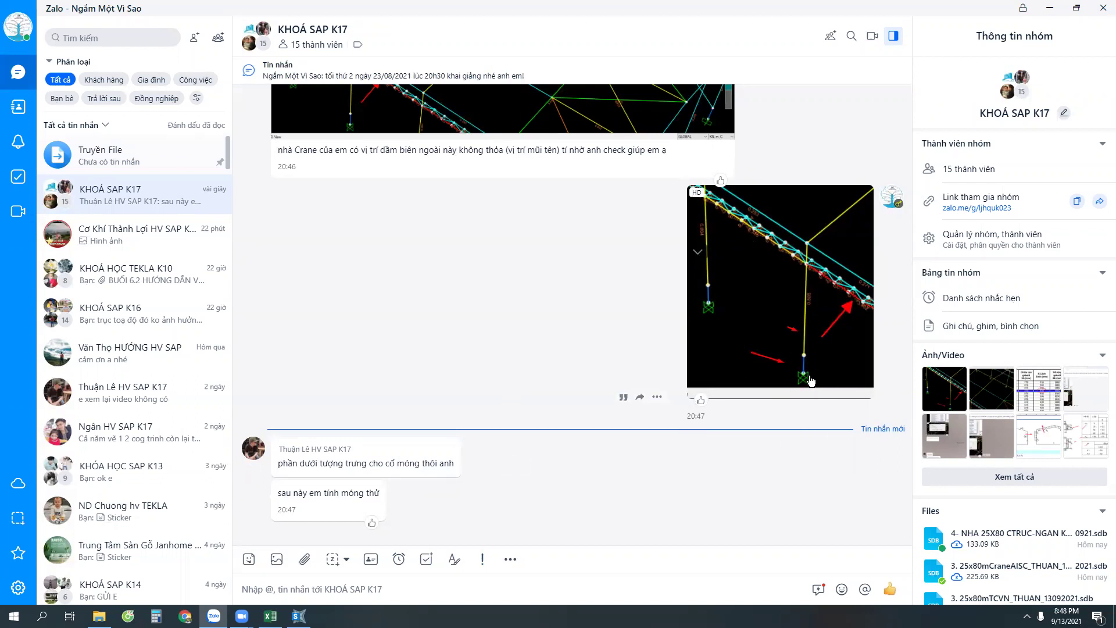
scroll(436, 372, up, 10)
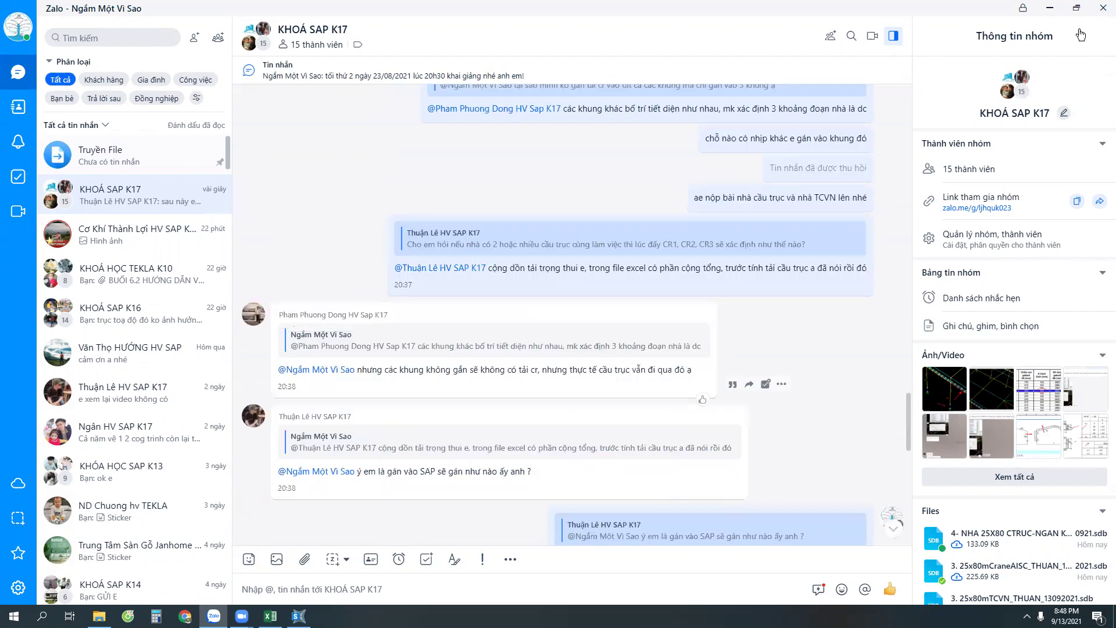
Step: Return to SAP2000 and add the Set Default 3D View command to the standard toolbar
click(1049, 8)
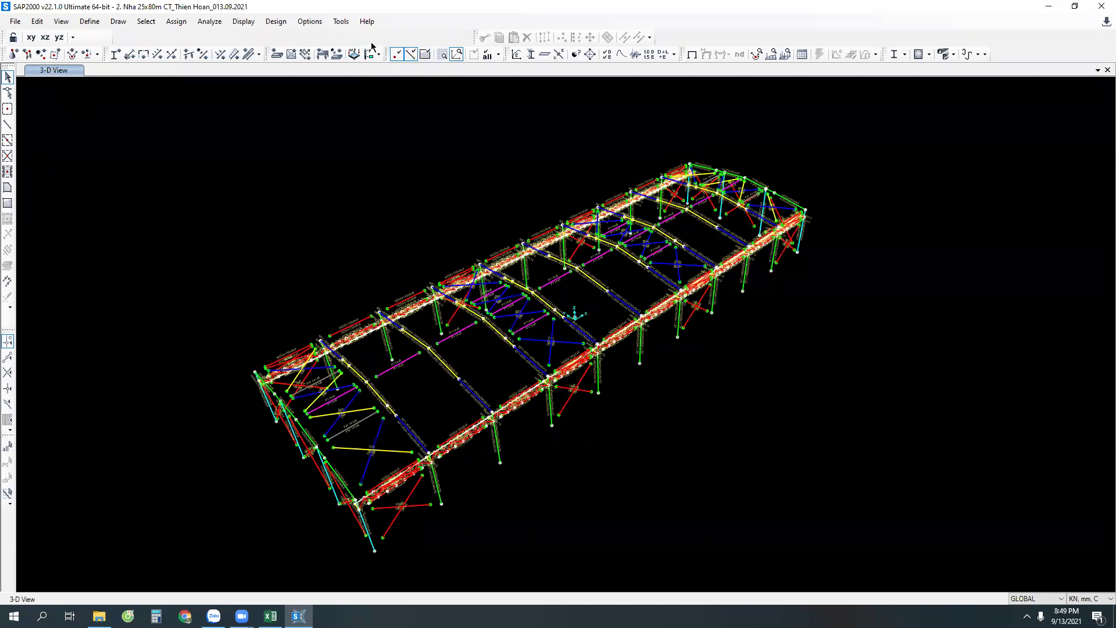
right_click(693, 39)
click(443, 134)
click(72, 37)
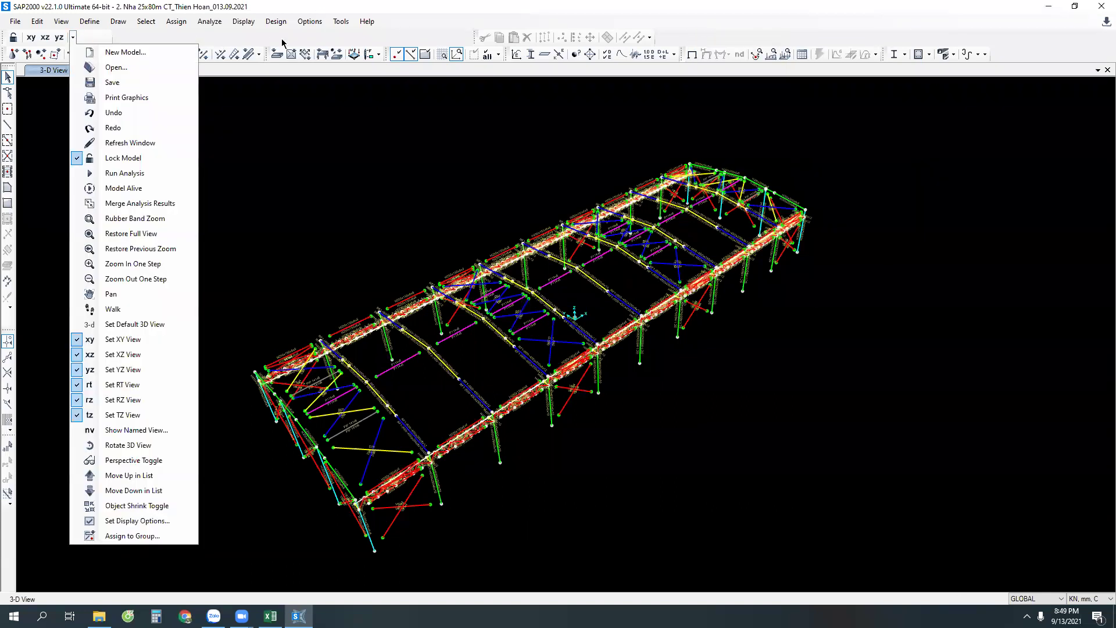
click(77, 327)
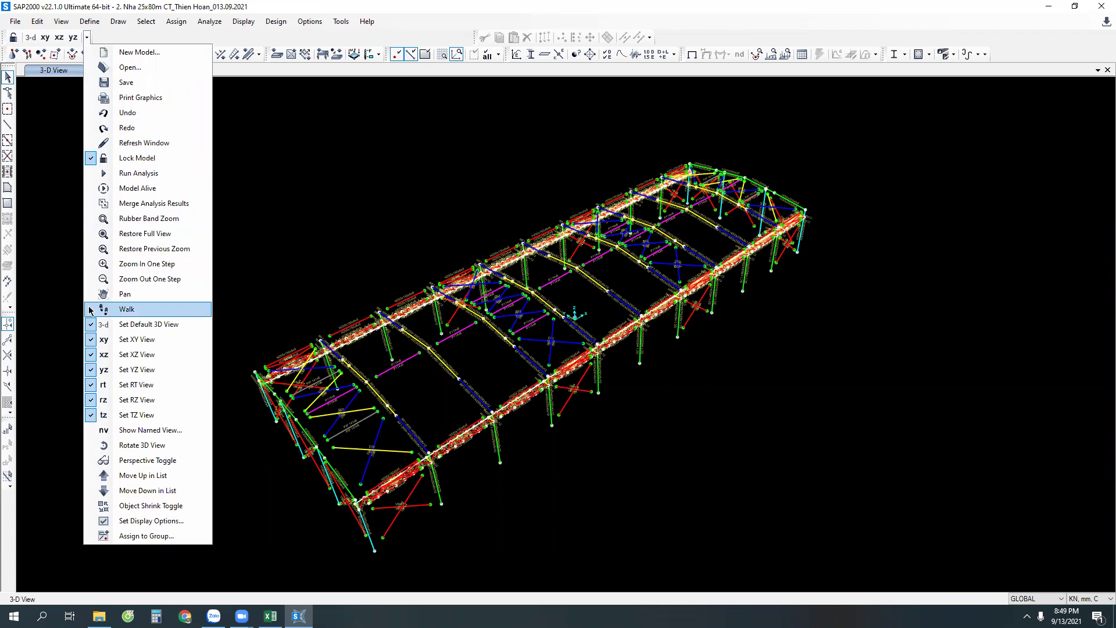
click(355, 209)
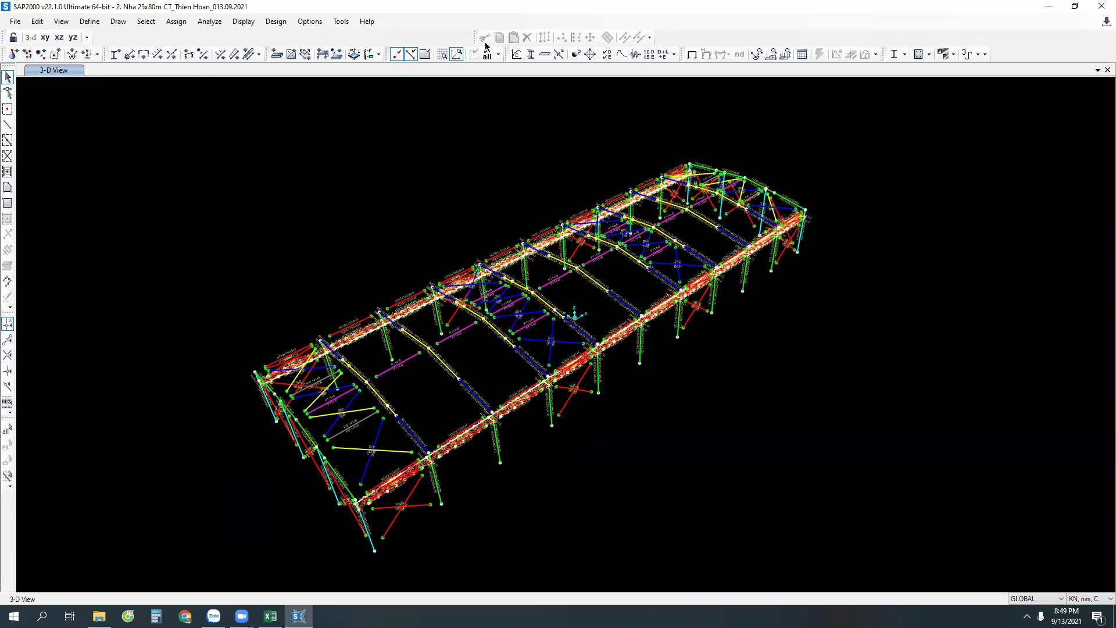
Step: Add Move Up in List, Move Down in List, Set Display Options and Object Shrink Toggle to the standard toolbar
click(650, 37)
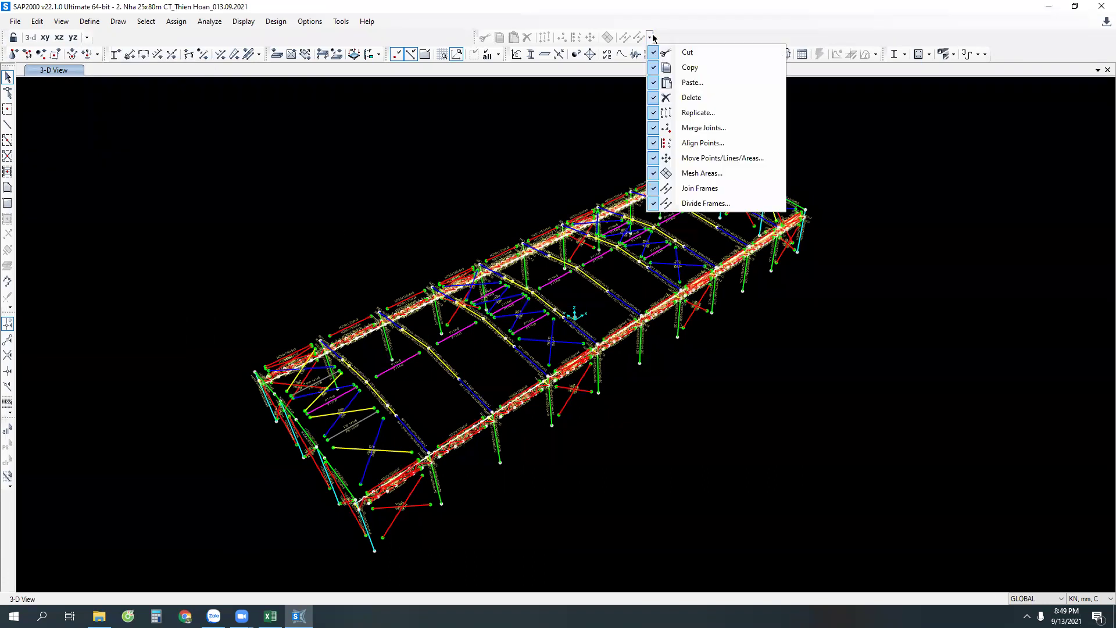
click(87, 38)
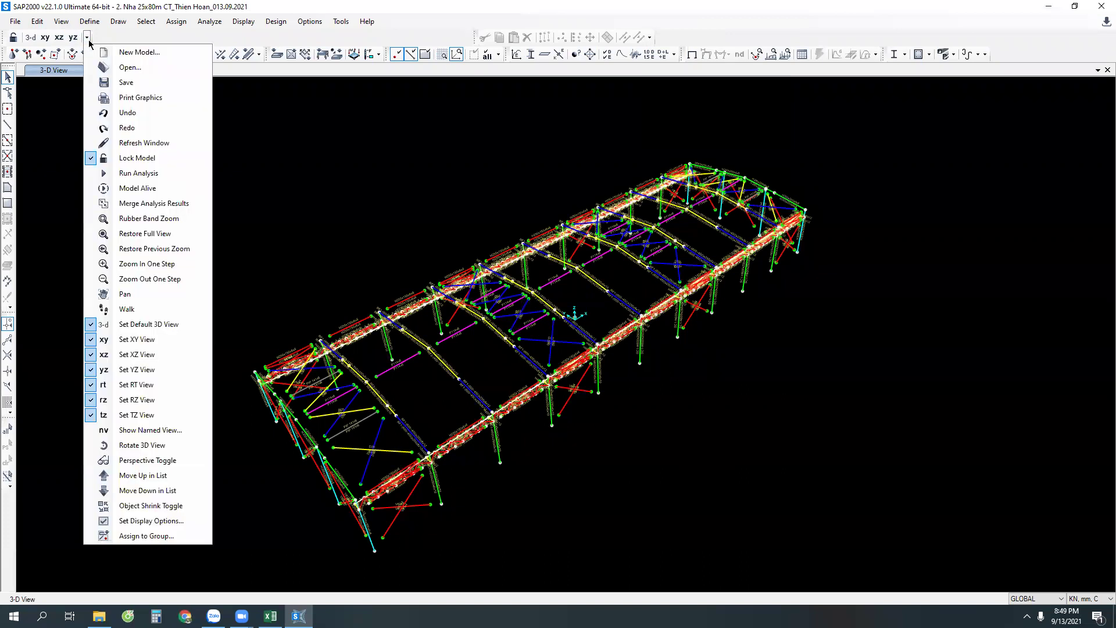
click(93, 475)
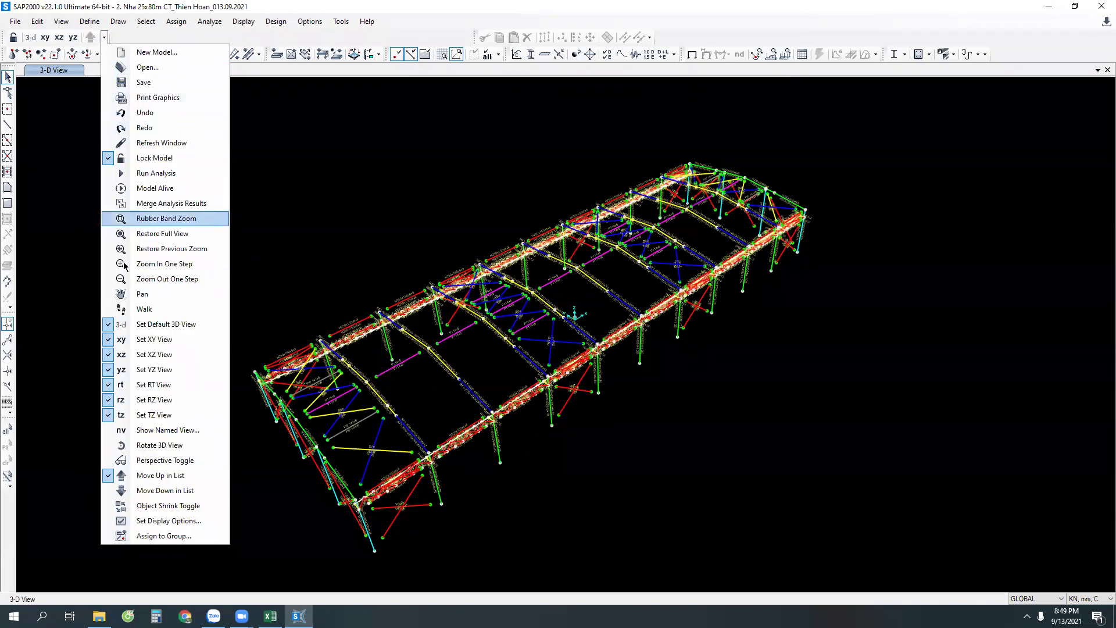
click(105, 493)
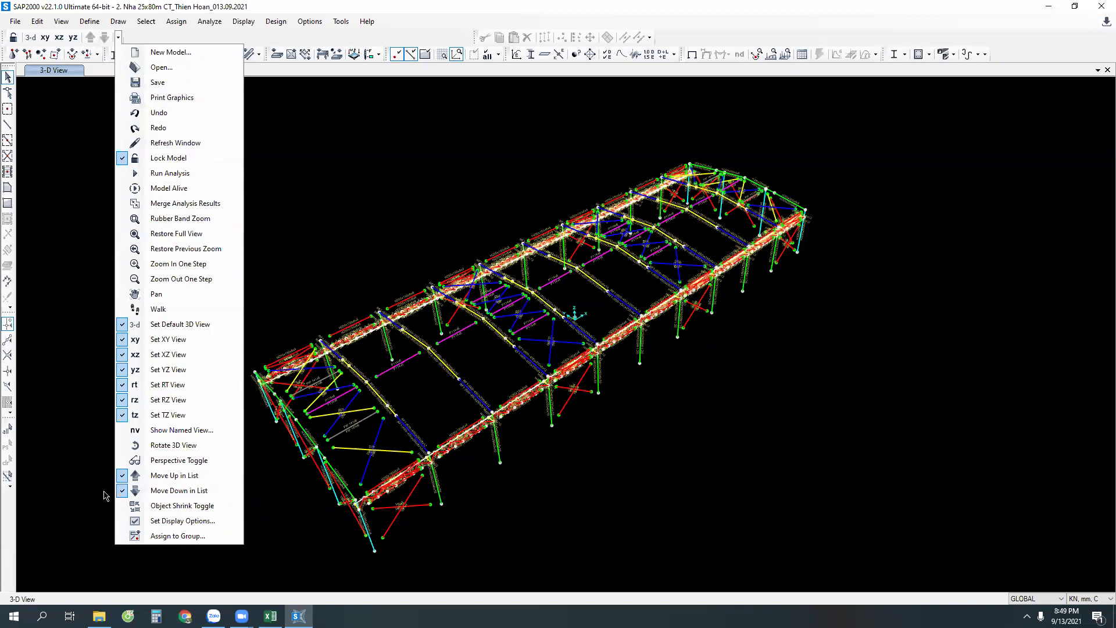
click(123, 519)
click(140, 505)
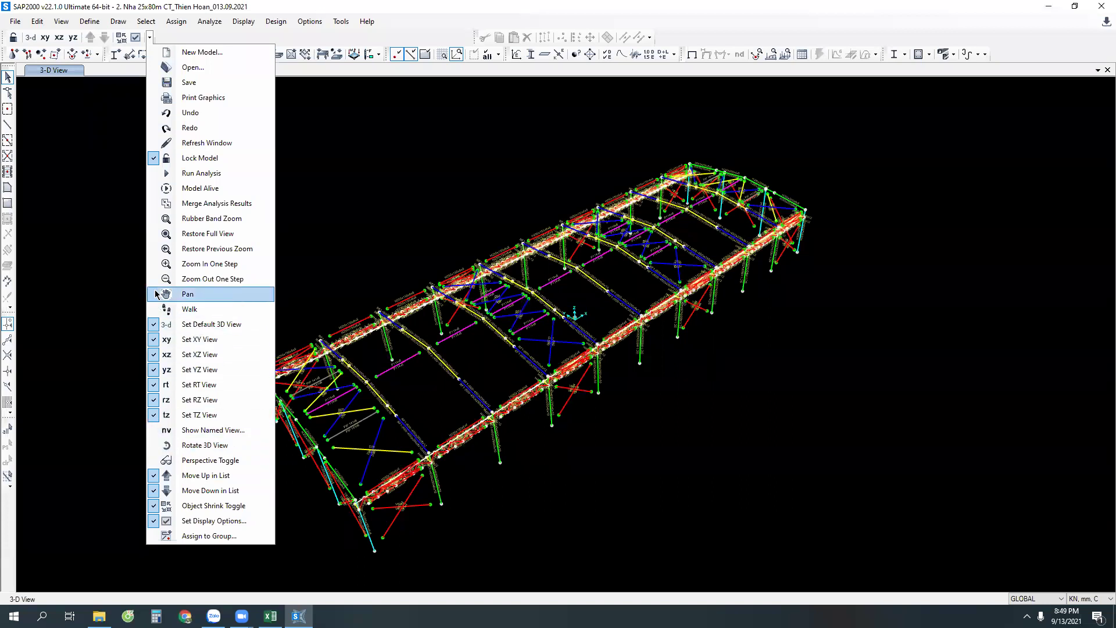
Step: Add Run Analysis, Redo, Undo, New Model, Open, Save and Print Graphics to the standard toolbar
click(154, 173)
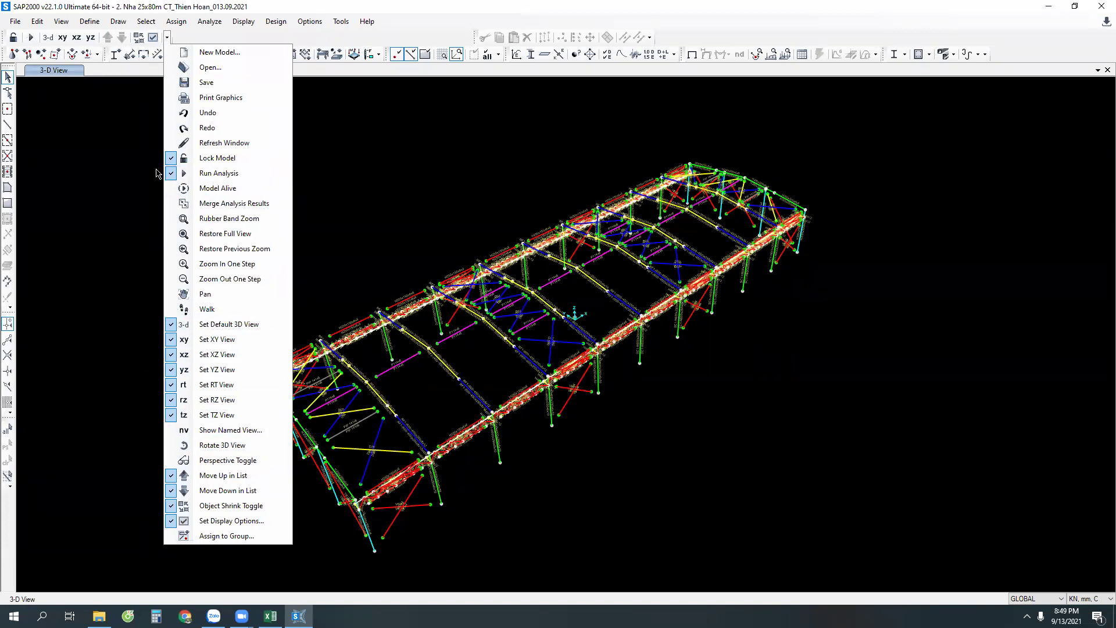
click(172, 129)
click(187, 114)
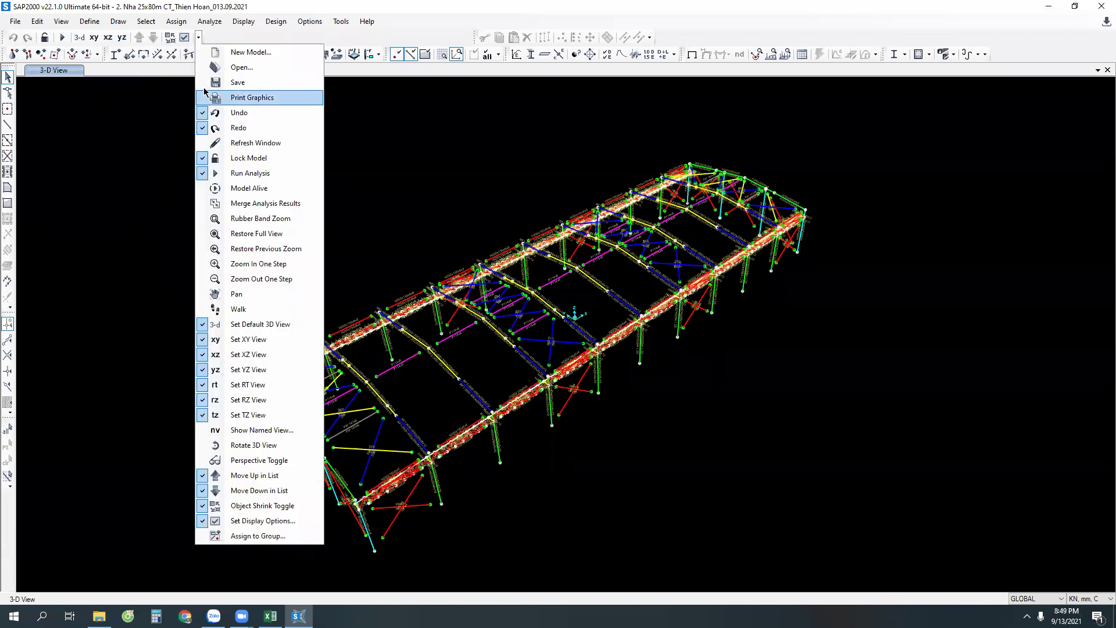
click(202, 54)
click(212, 68)
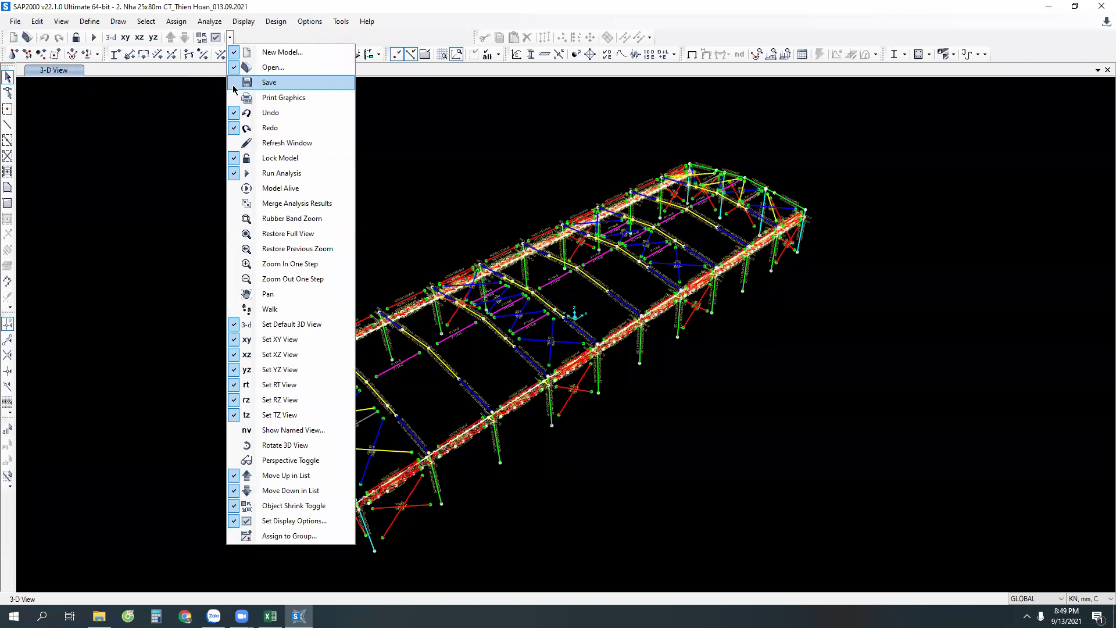
click(233, 87)
click(254, 99)
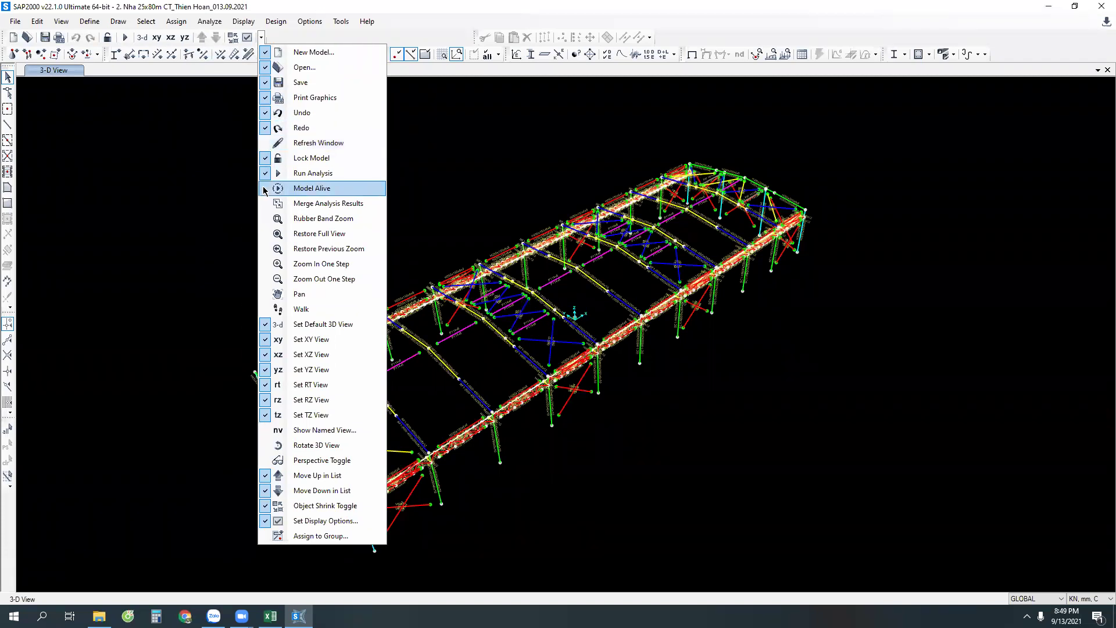
Step: Add Refresh Window, Pan, Zoom Out One Step, Zoom In One Step, Show Named View and Rotate 3D View to the standard toolbar
click(263, 144)
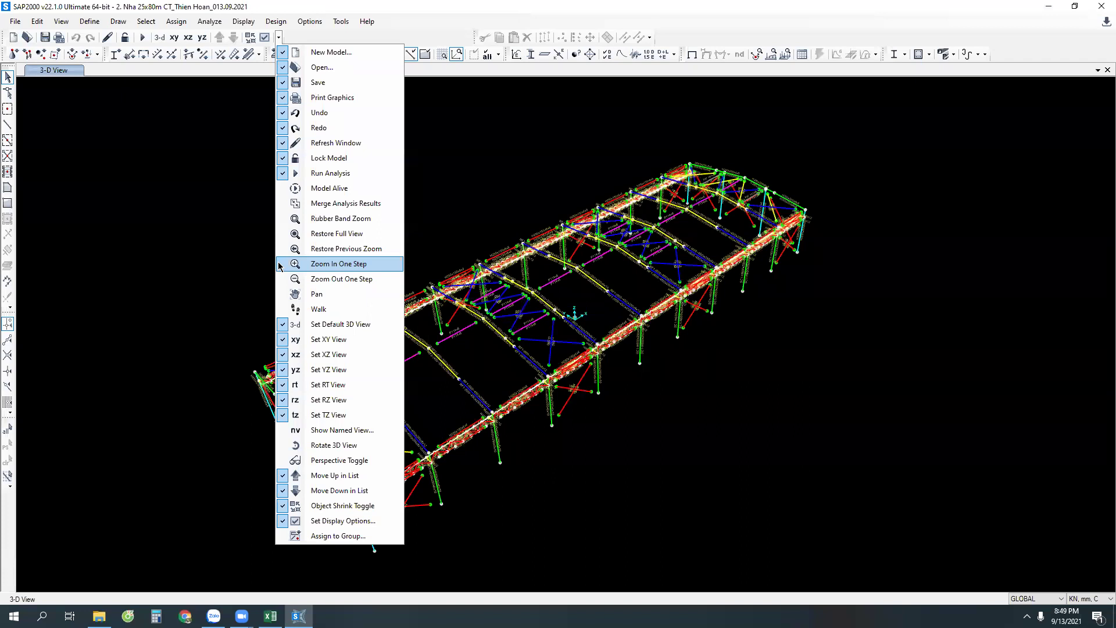
click(283, 294)
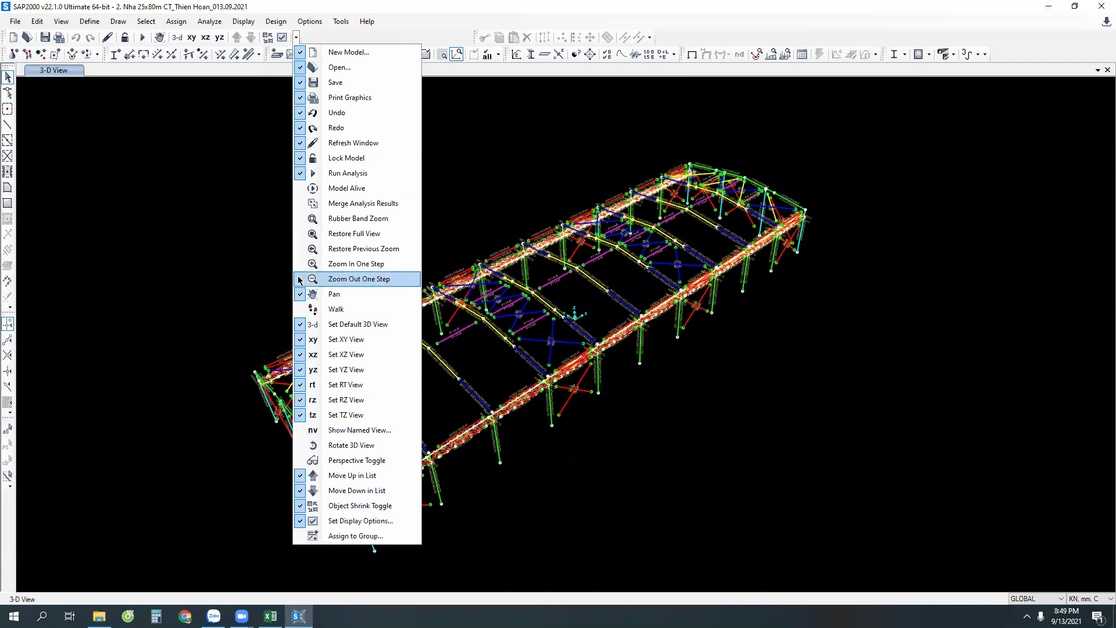
click(300, 279)
click(315, 265)
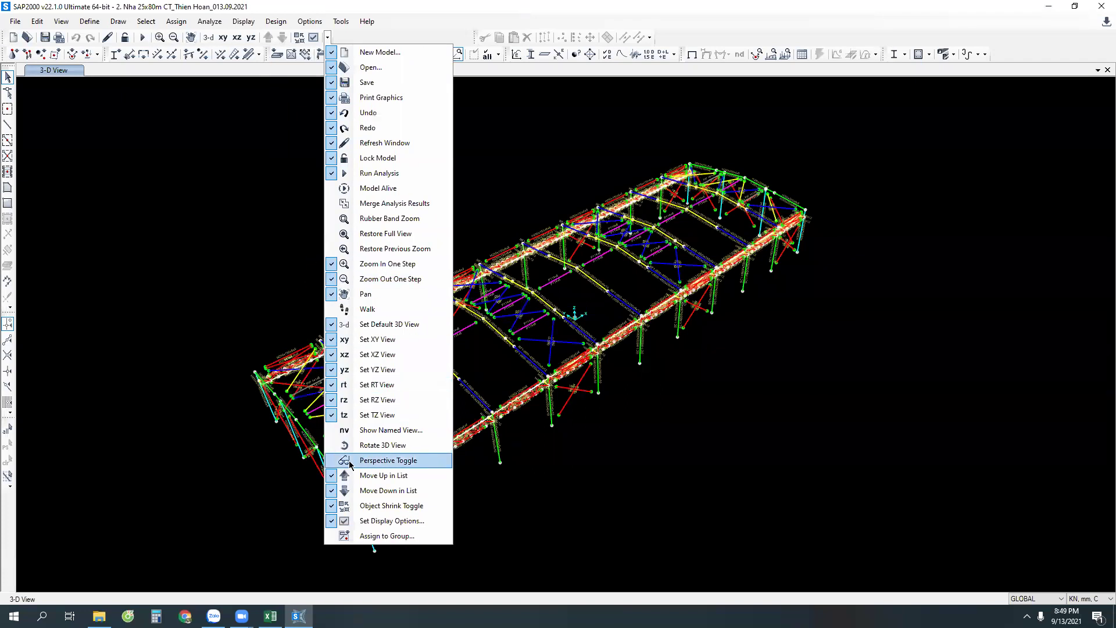
click(328, 433)
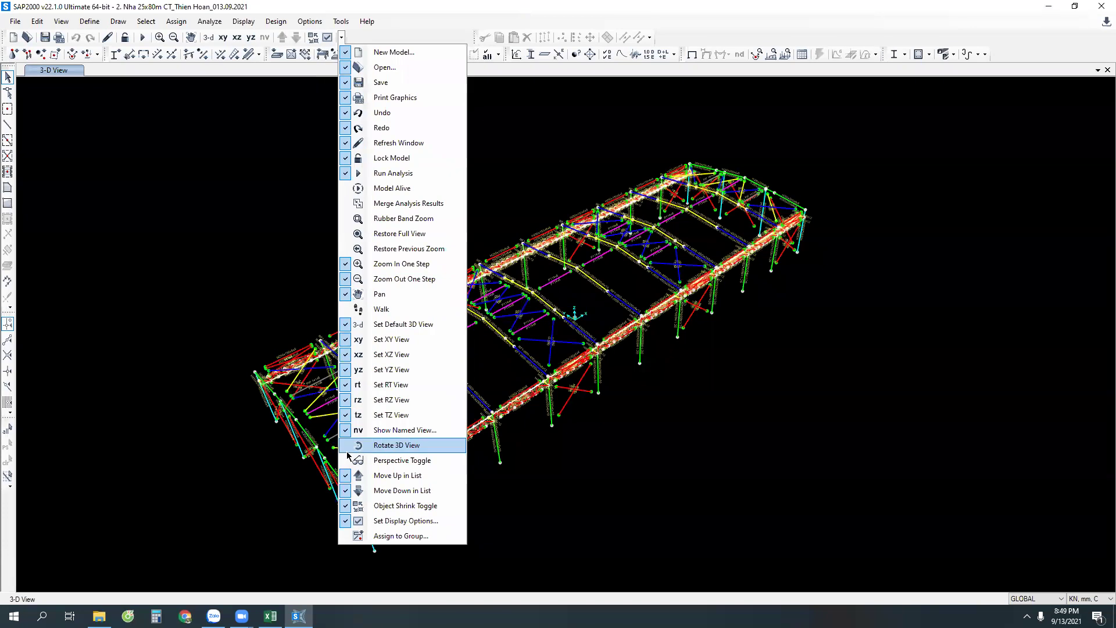
click(343, 445)
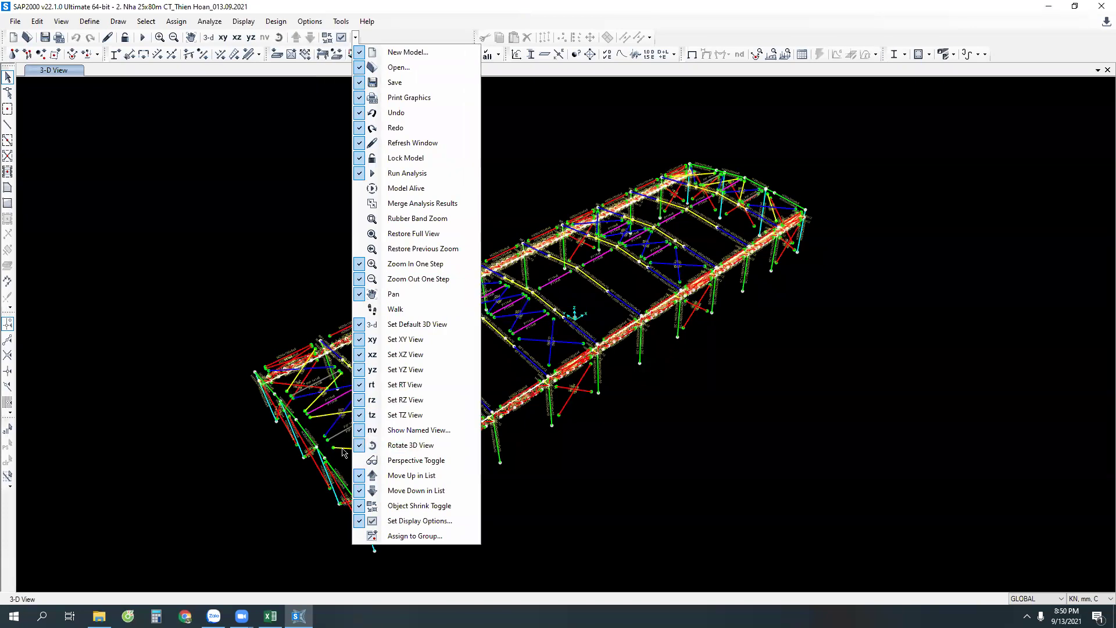
Step: Add Perspective Toggle and Assign to Group to the standard toolbar and close the command list
click(359, 460)
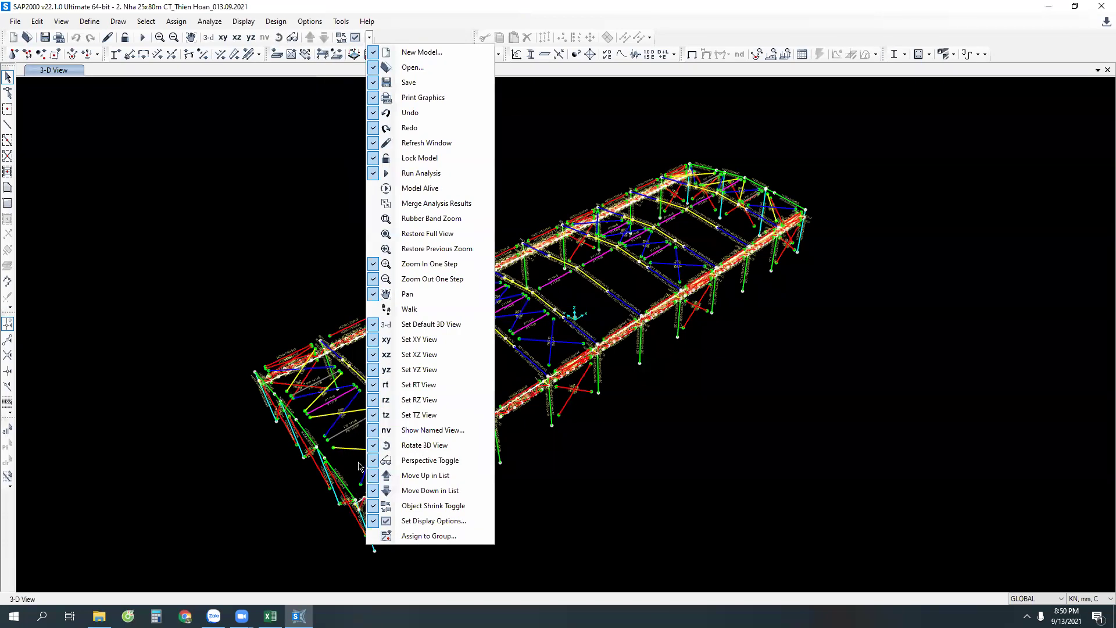
click(372, 537)
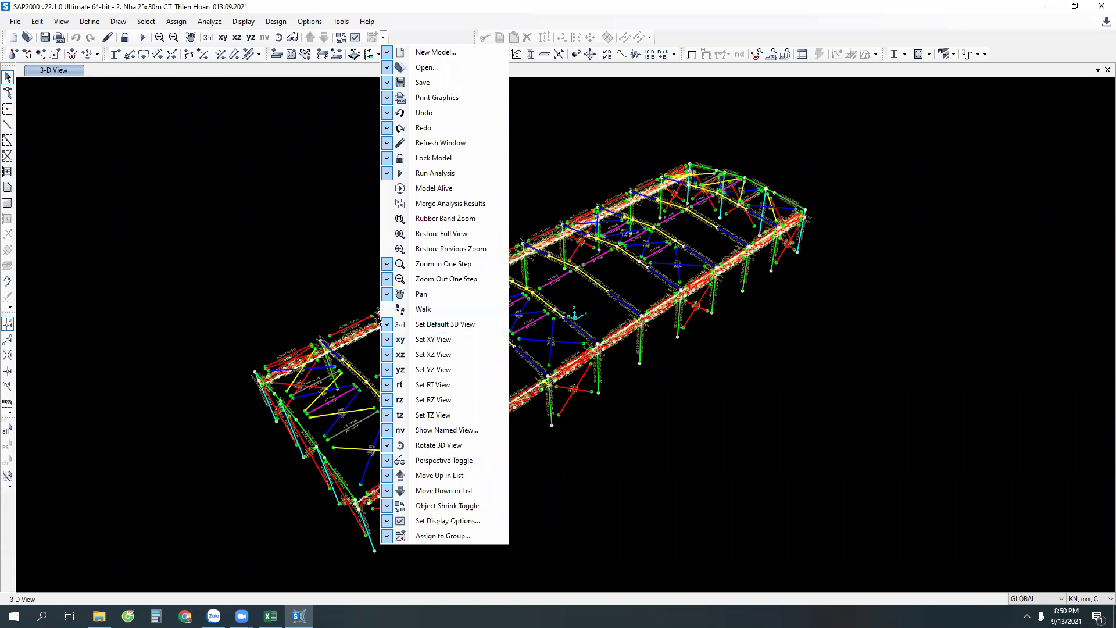
click(578, 155)
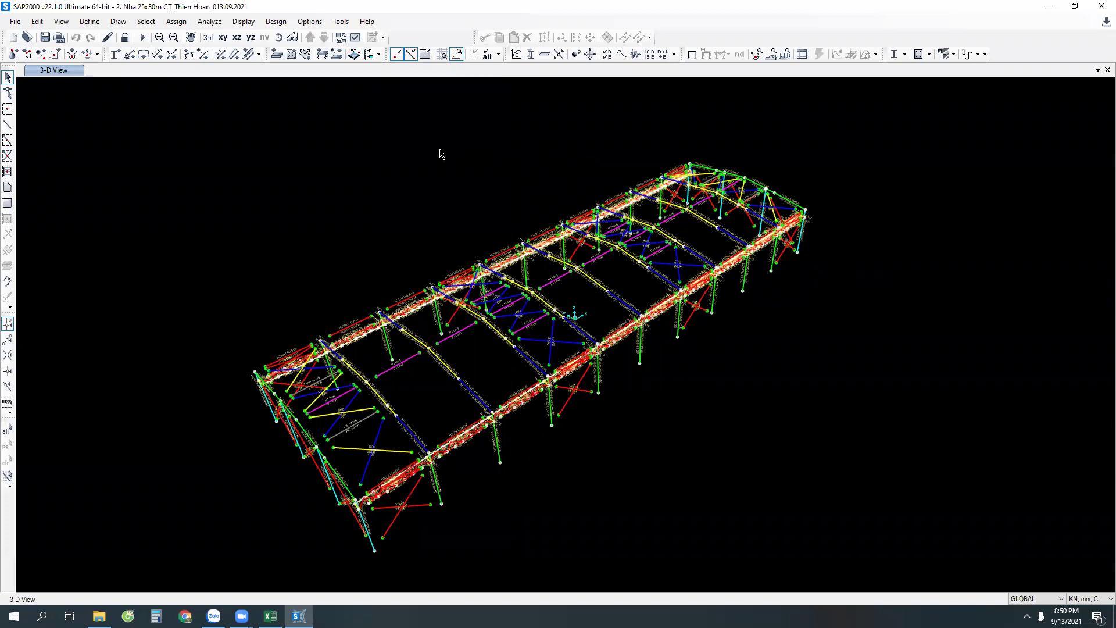
Step: Capture the upper toolbar area, draw a red arrow pointing at the Object Shrink Toggle command, and copy the image
key(ctrl+alt+s)
drag(396, 93, 503, 215)
drag(369, 99, 347, 43)
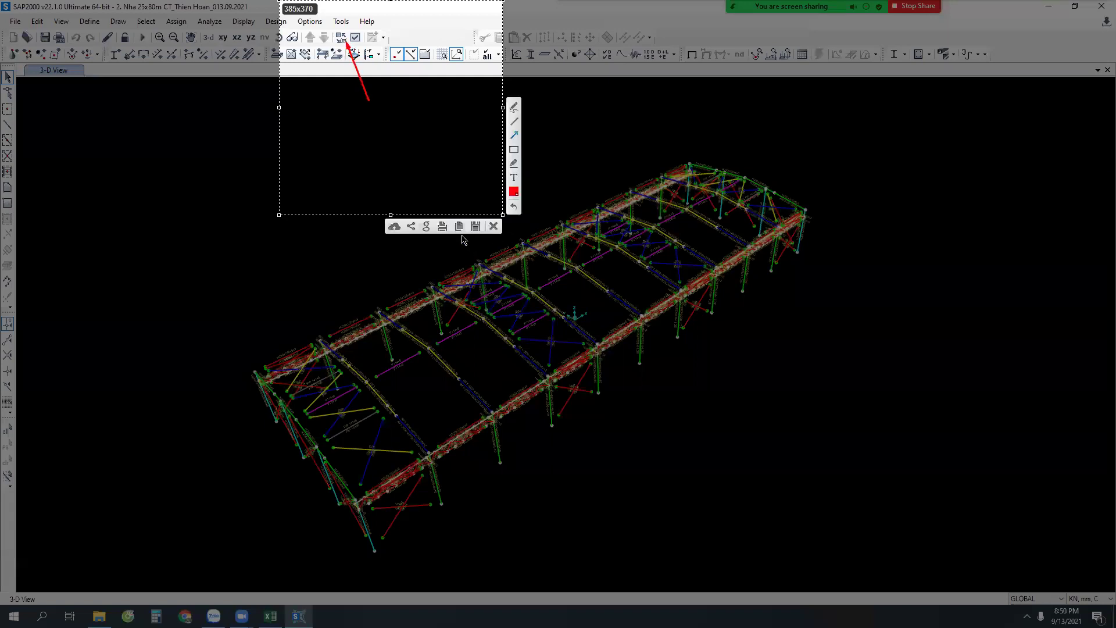
click(460, 228)
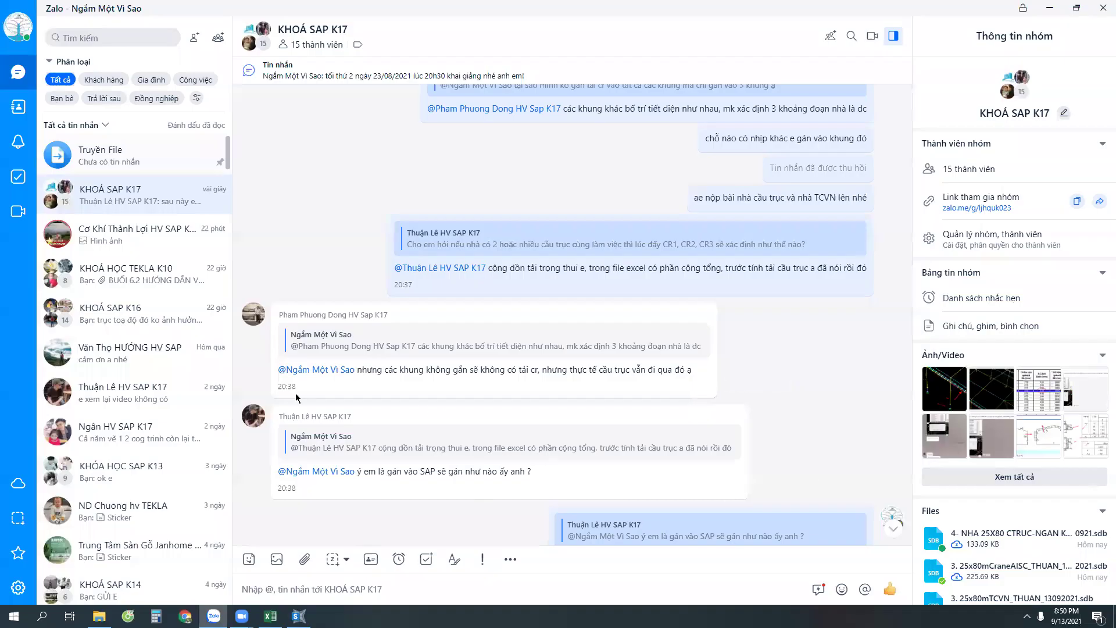
Step: Switch to Zalo and send the annotated toolbar capture in the private chat of the student who asked for help
click(133, 233)
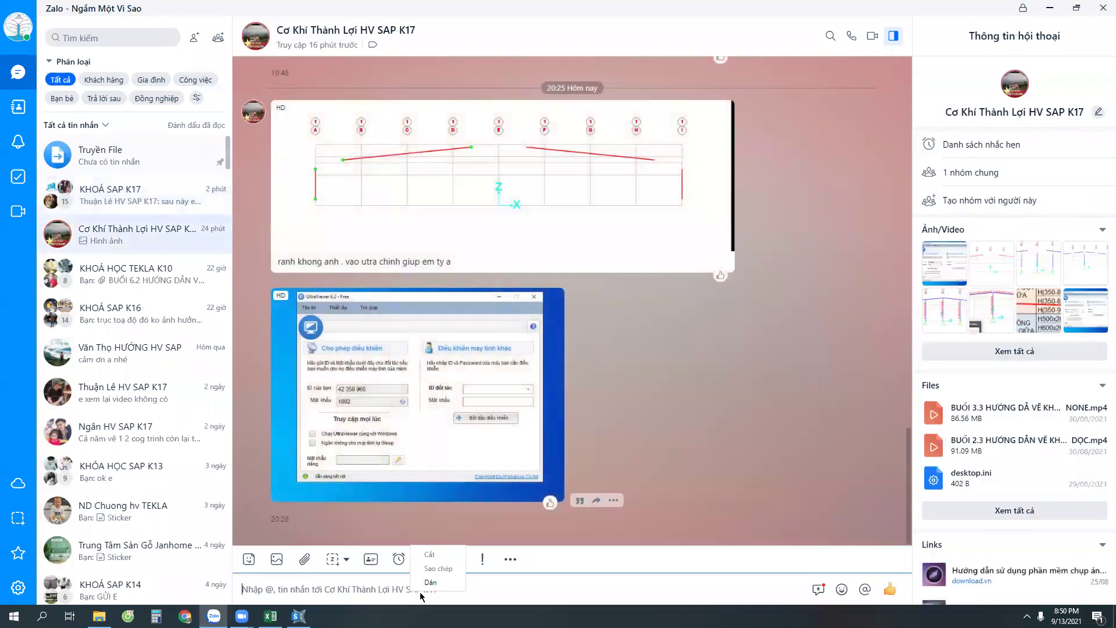
key(ctrl+v)
key(Return)
Step: Send the student the message "chọn vào đây e nhé"
text(ch)
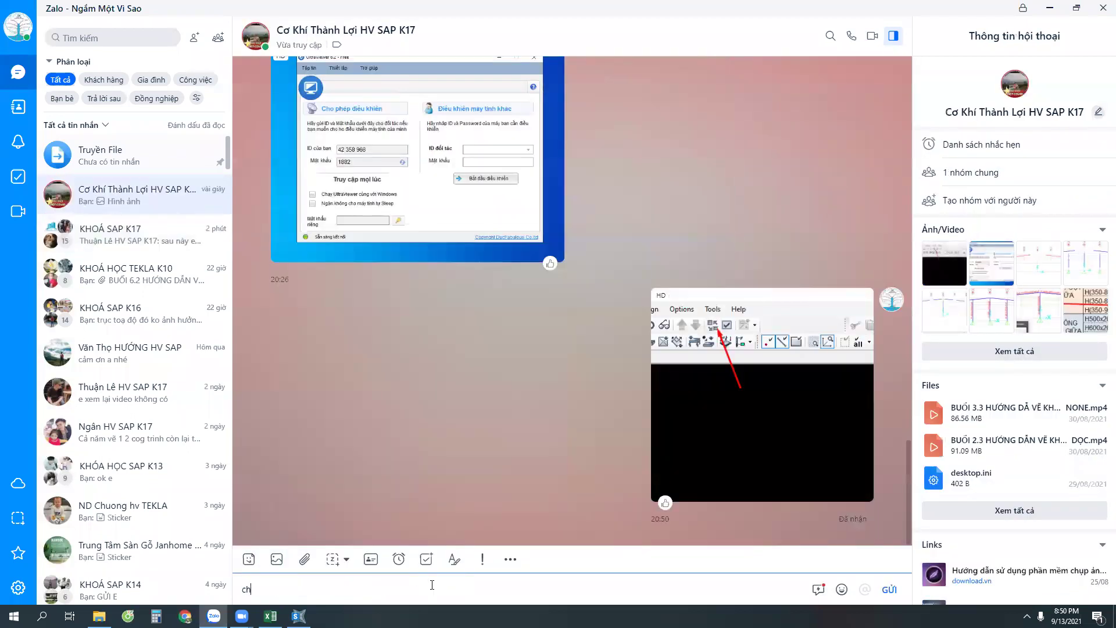
text(on vaof adya)
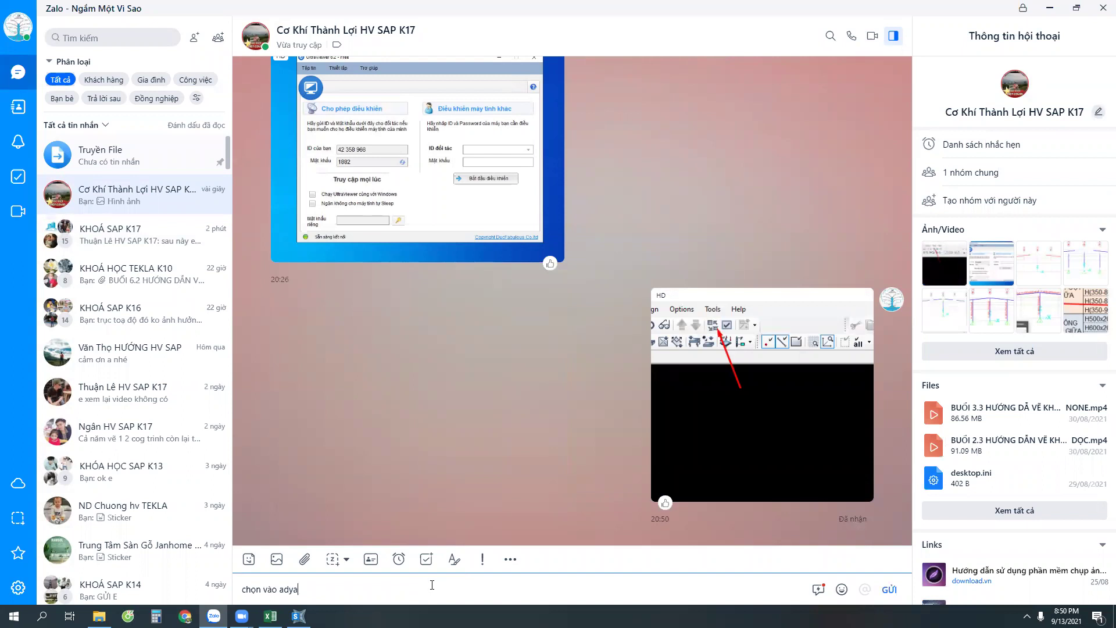
key(BackSpace)
text(đây e nhé)
key(Return)
Step: Open the KHOÁ SAP K17 group chat and look back through it to the submitted 25x80m model files
click(154, 232)
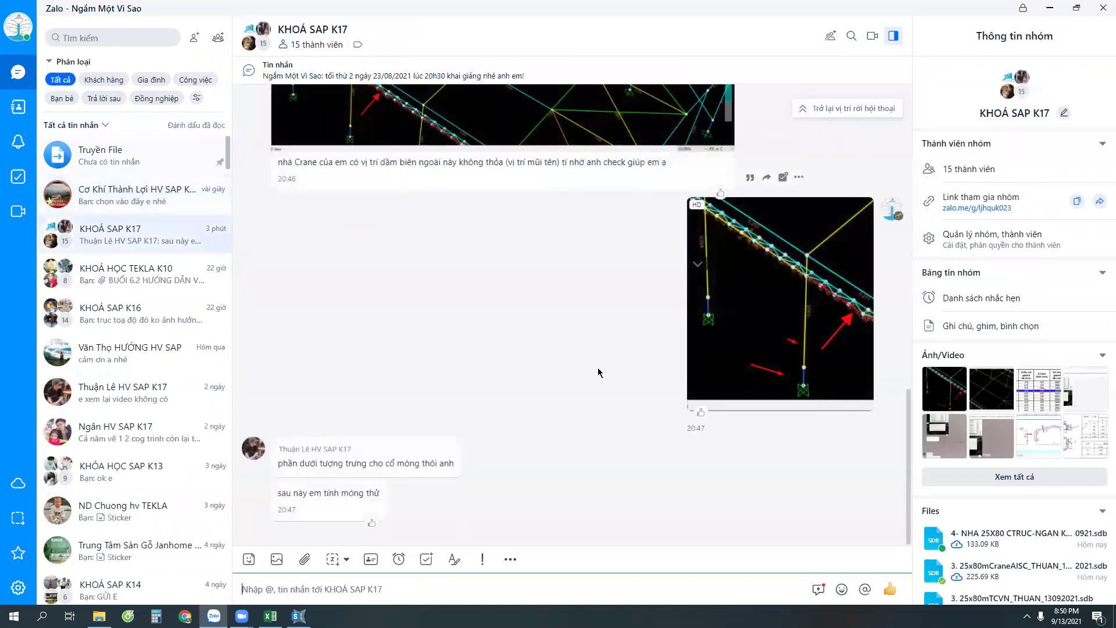
scroll(529, 356, up, 15)
scroll(519, 200, up, 20)
scroll(533, 330, up, 10)
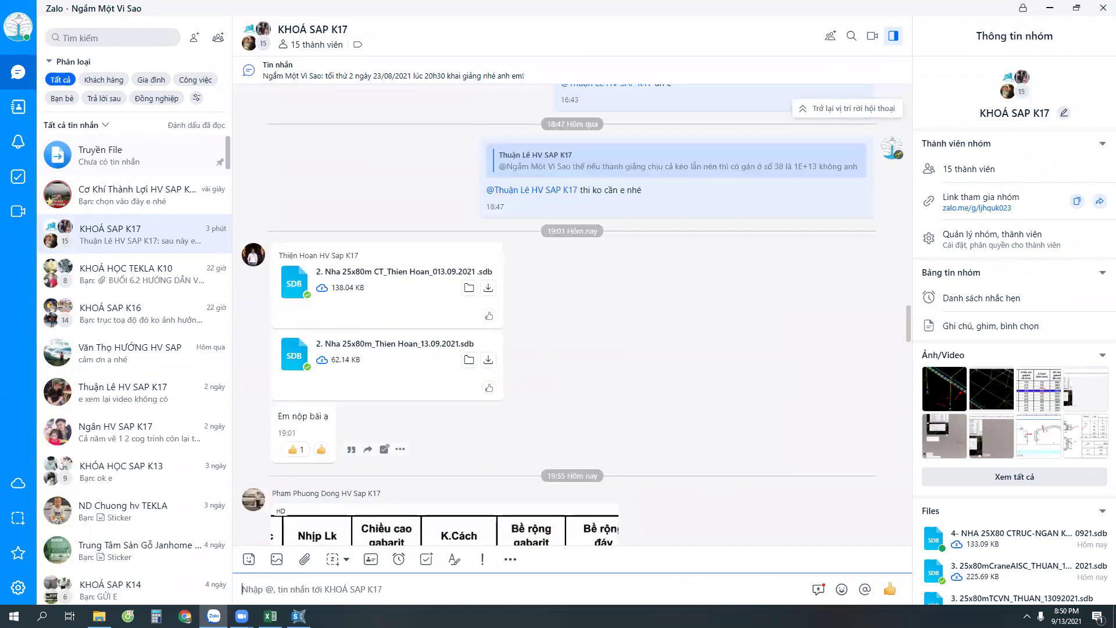
Step: Switch back to SAP2000 and turn on joint restraints in the 3D view's display options, keeping section colours and the Standard view type
key(alt+Tab)
mouse_move(674, 465)
middle_down()
mouse_move(640, 401)
mouse_move(602, 374)
middle_up()
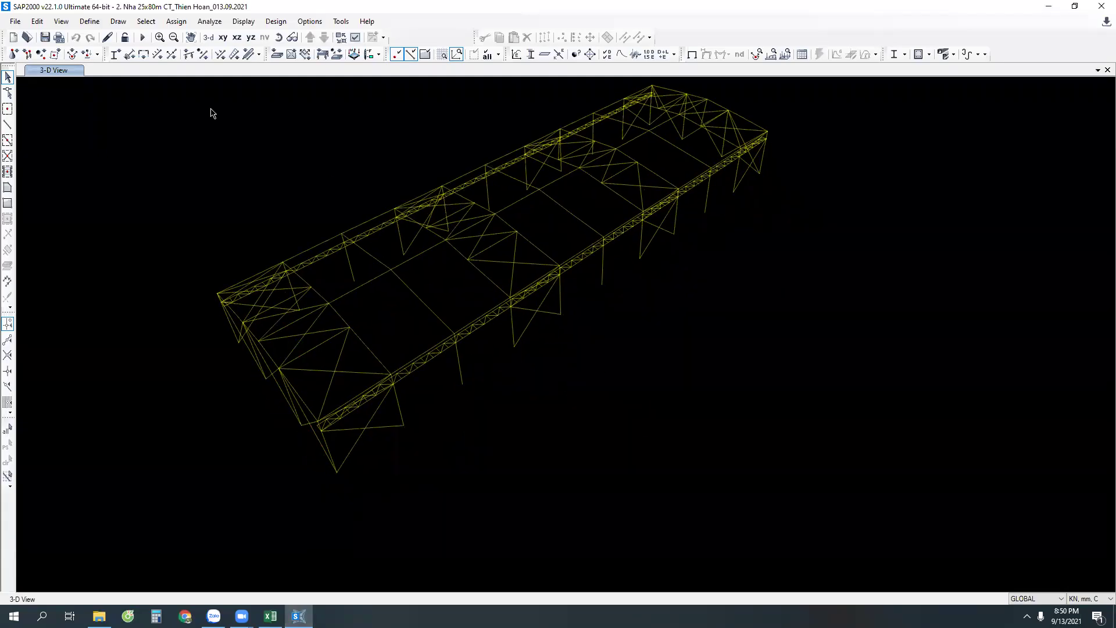
click(355, 37)
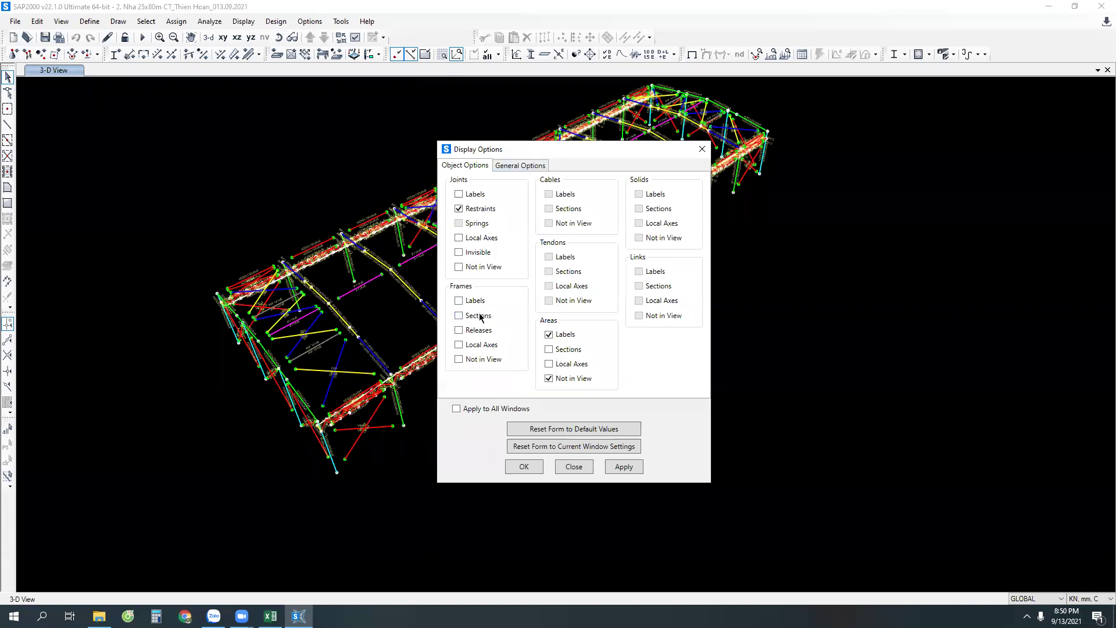
click(535, 172)
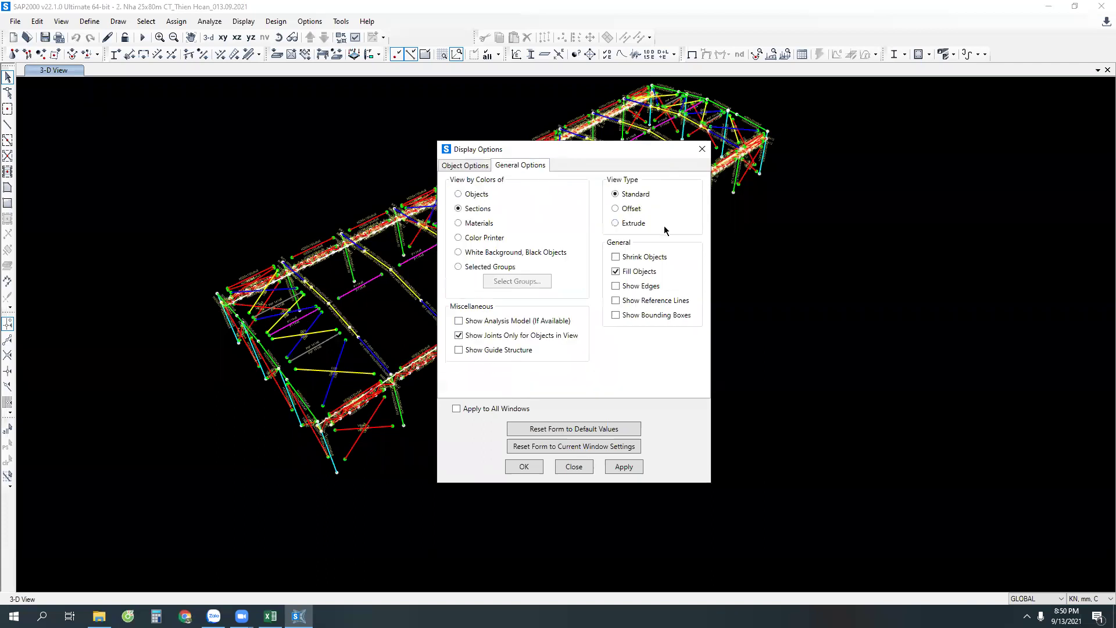
click(525, 467)
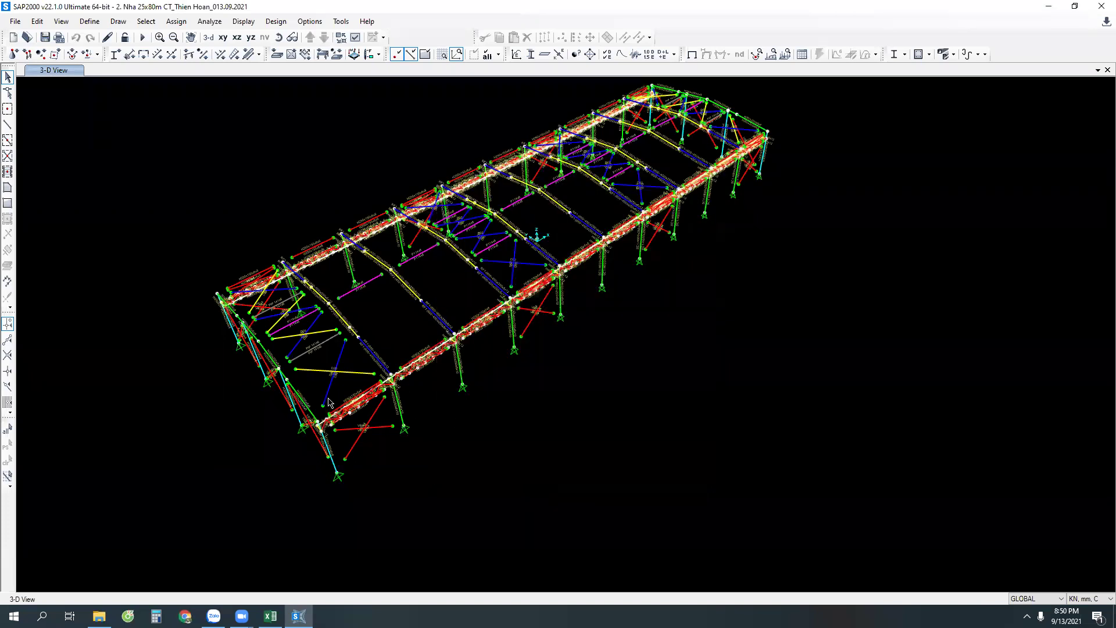
Step: Examine the building's frames, roof and wall bracing, crane girder trusses, section labels and supports in the 3D model
shift+middle_drag(405, 441, 617, 378)
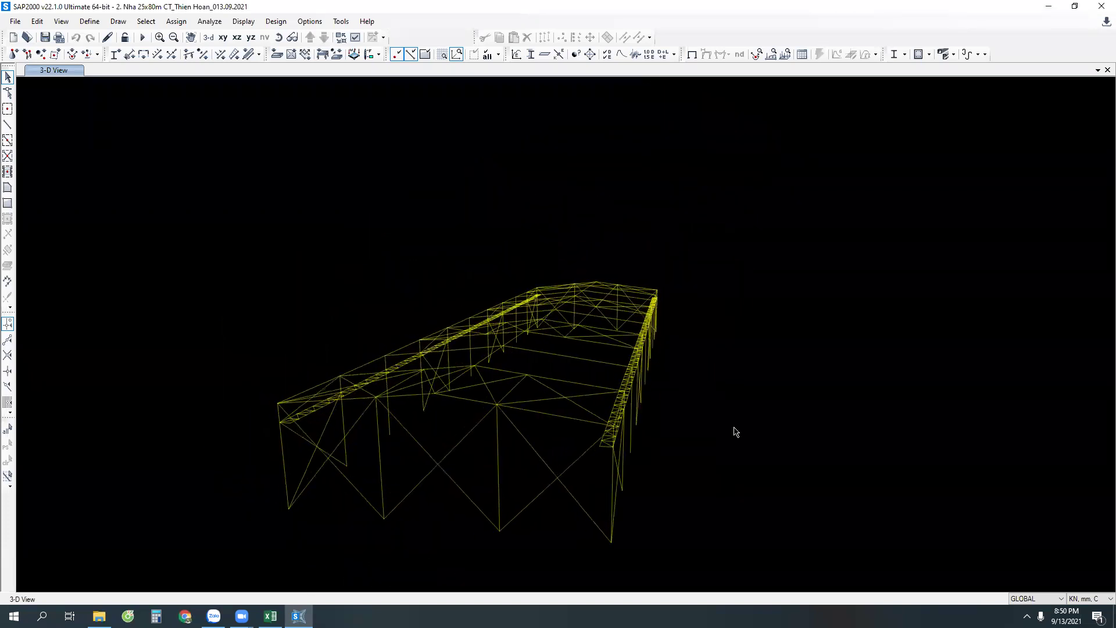
mouse_move(721, 449)
shift+middle_down()
mouse_move(620, 491)
mouse_move(506, 518)
shift+middle_up()
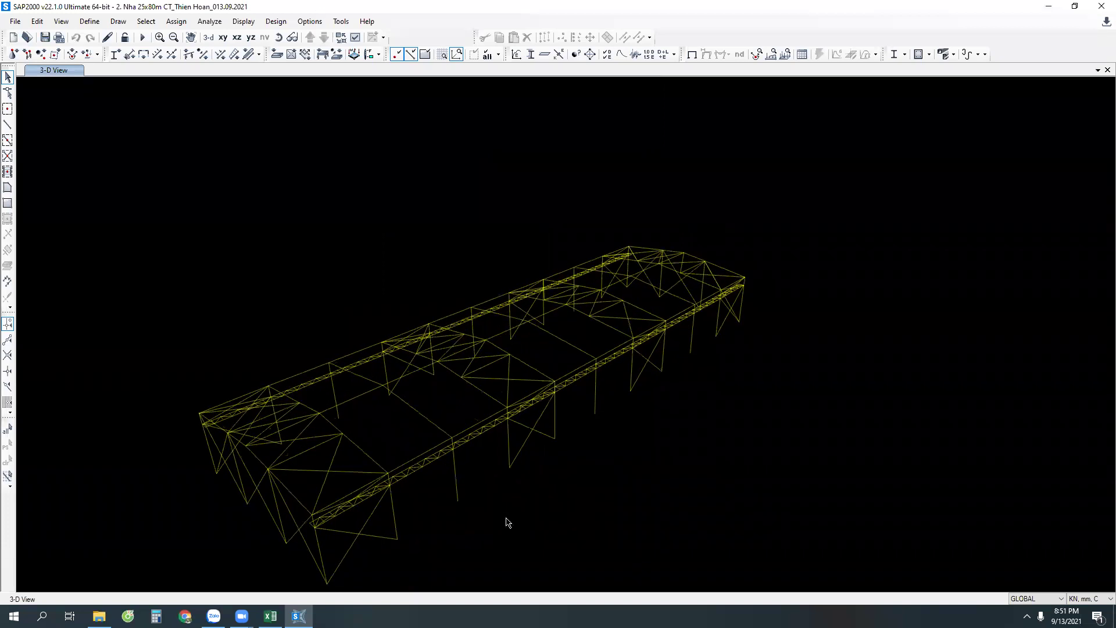
scroll(323, 559, up, 5)
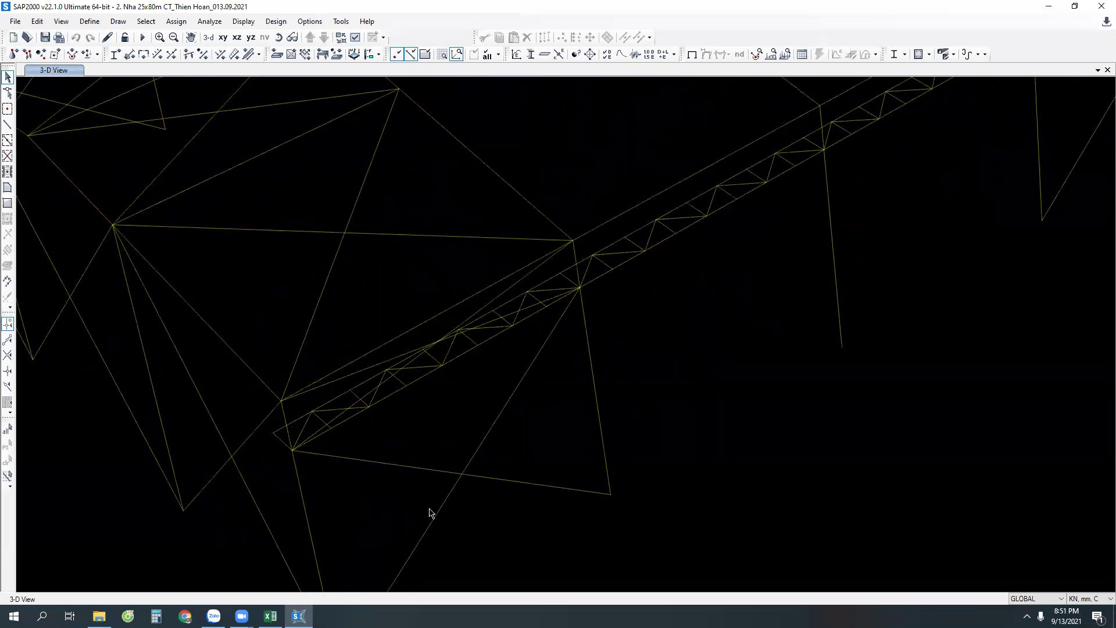
mouse_move(647, 491)
shift+middle_down()
mouse_move(548, 523)
mouse_move(635, 508)
shift+middle_up()
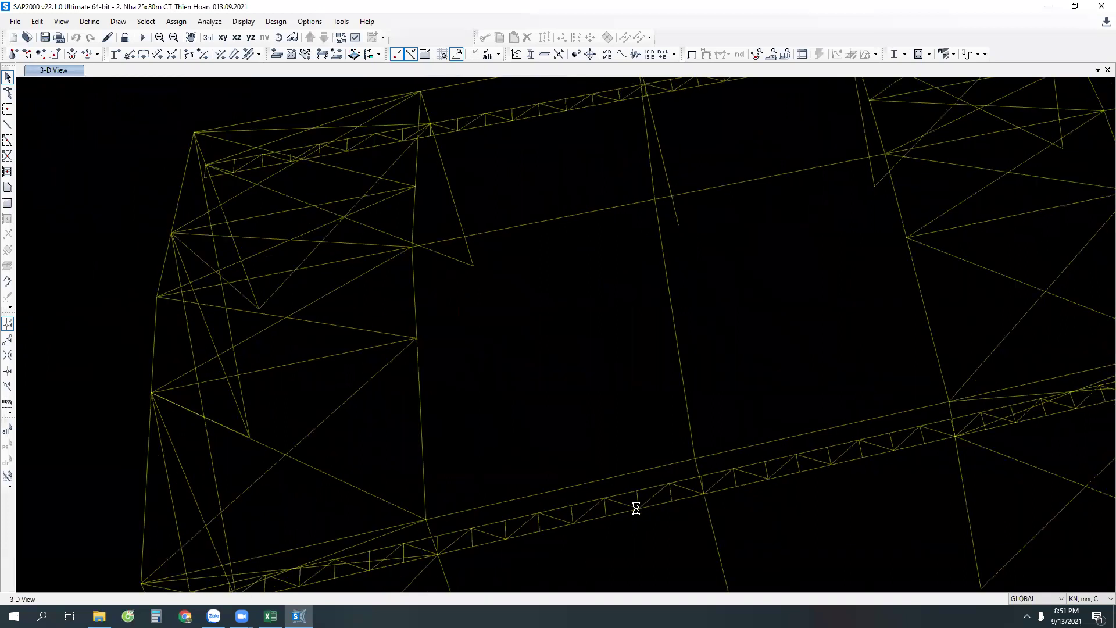
shift+middle_drag(782, 485, 583, 507)
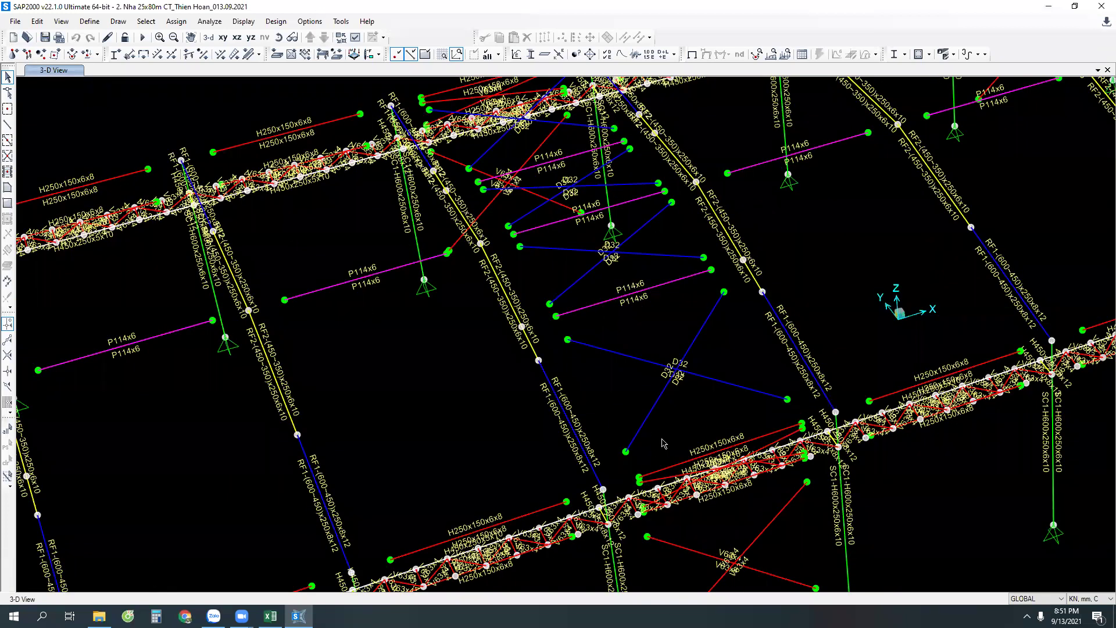
scroll(667, 457, down, 4)
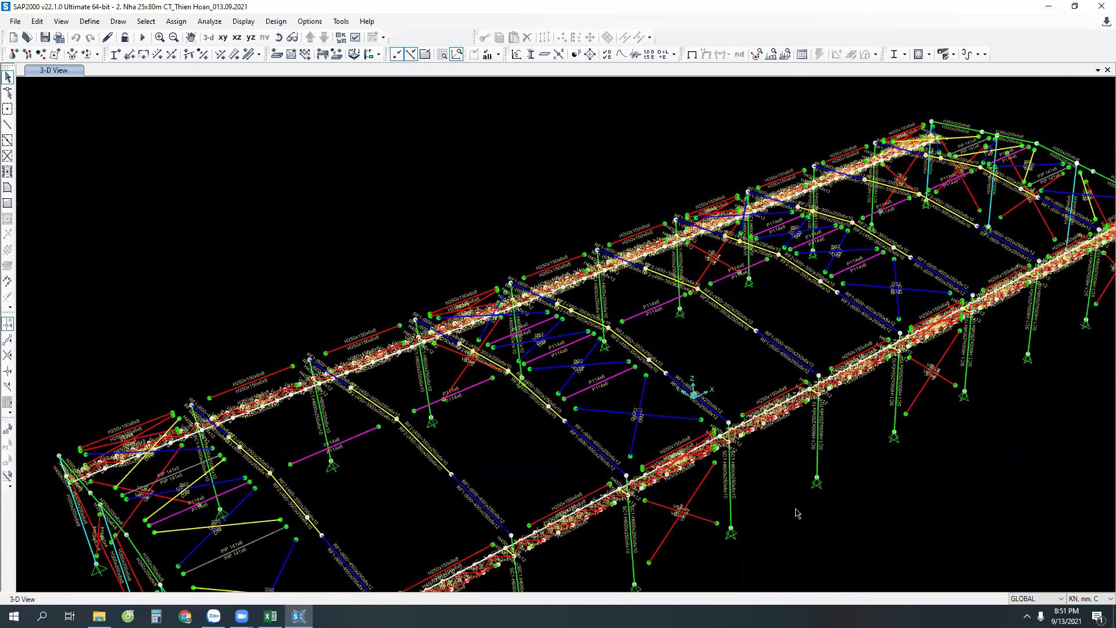
scroll(773, 491, up, 3)
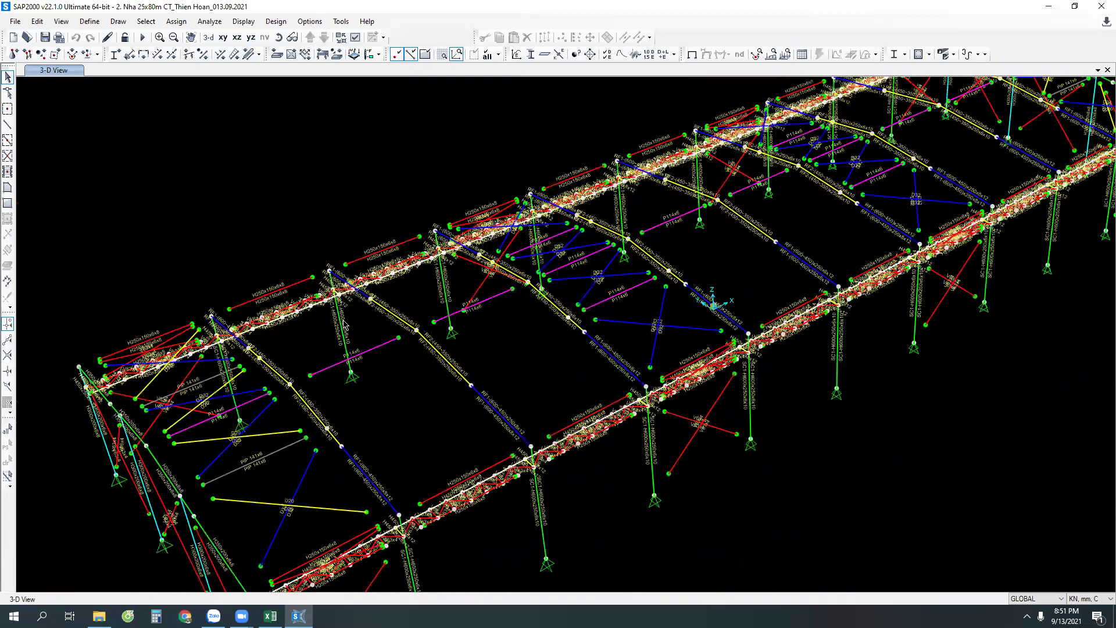
scroll(639, 418, up, 3)
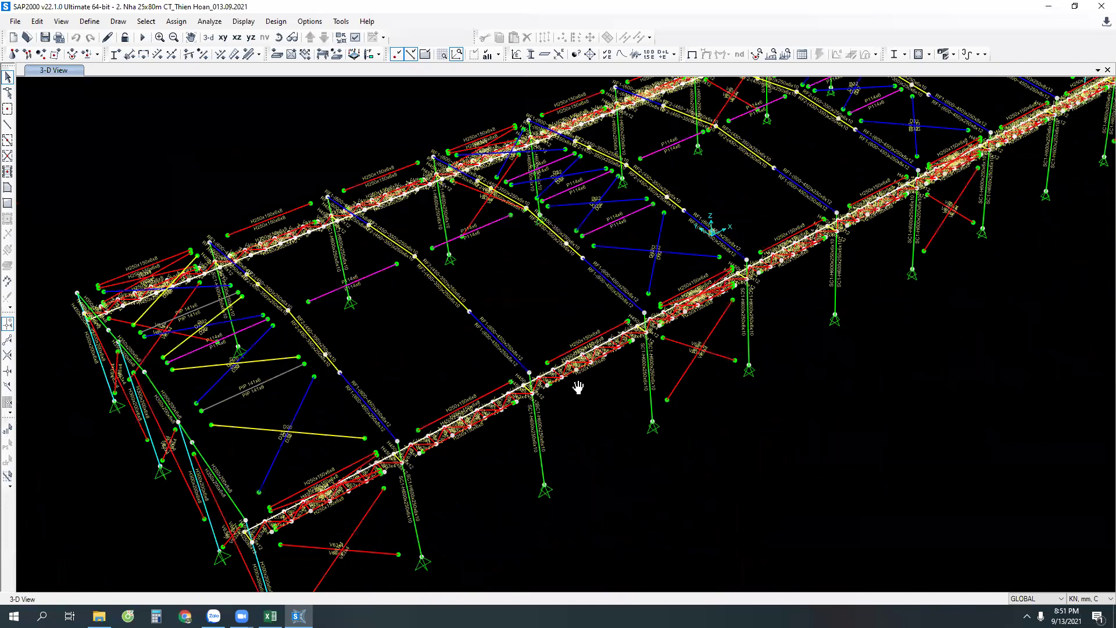
scroll(627, 331, up, 3)
middle_drag(628, 331, 639, 333)
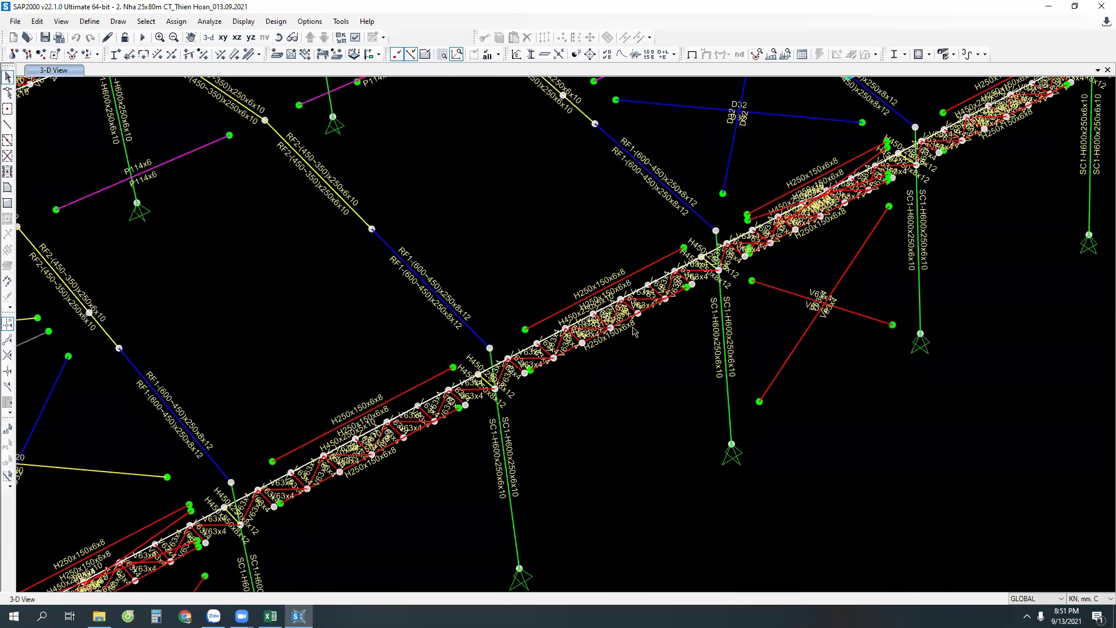
scroll(610, 404, down, 5)
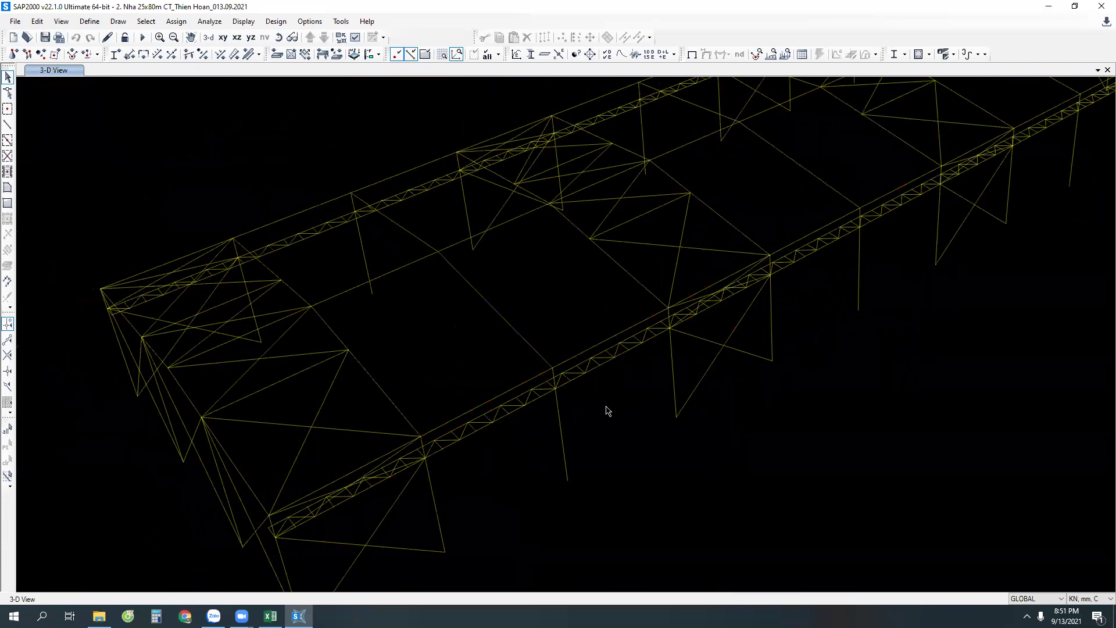
scroll(485, 556, down, 2)
middle_drag(495, 548, 468, 546)
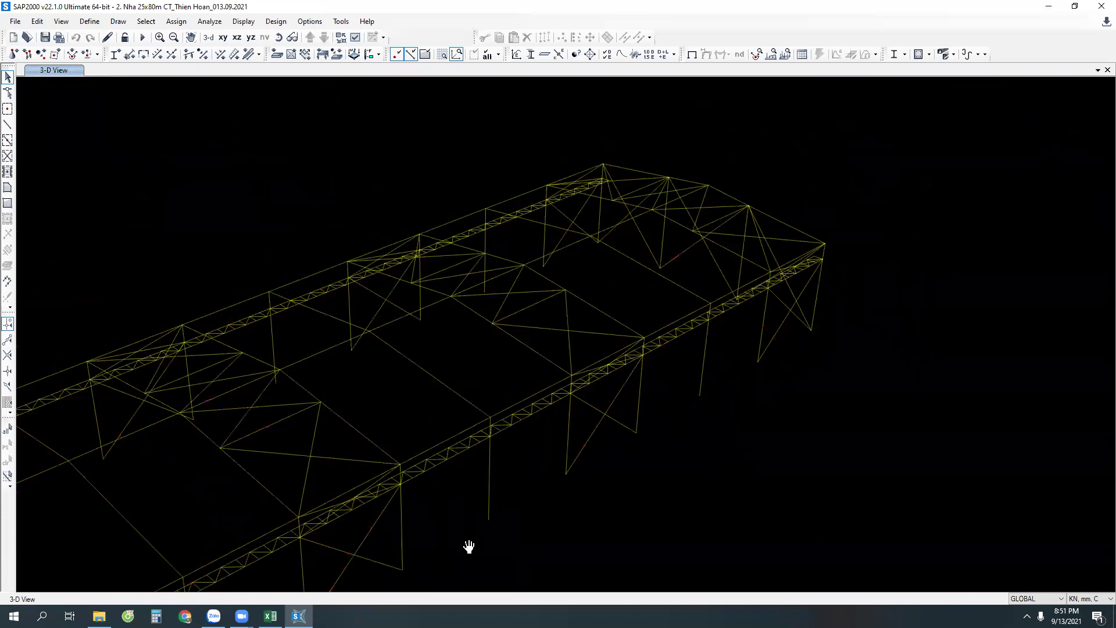
scroll(620, 428, up, 2)
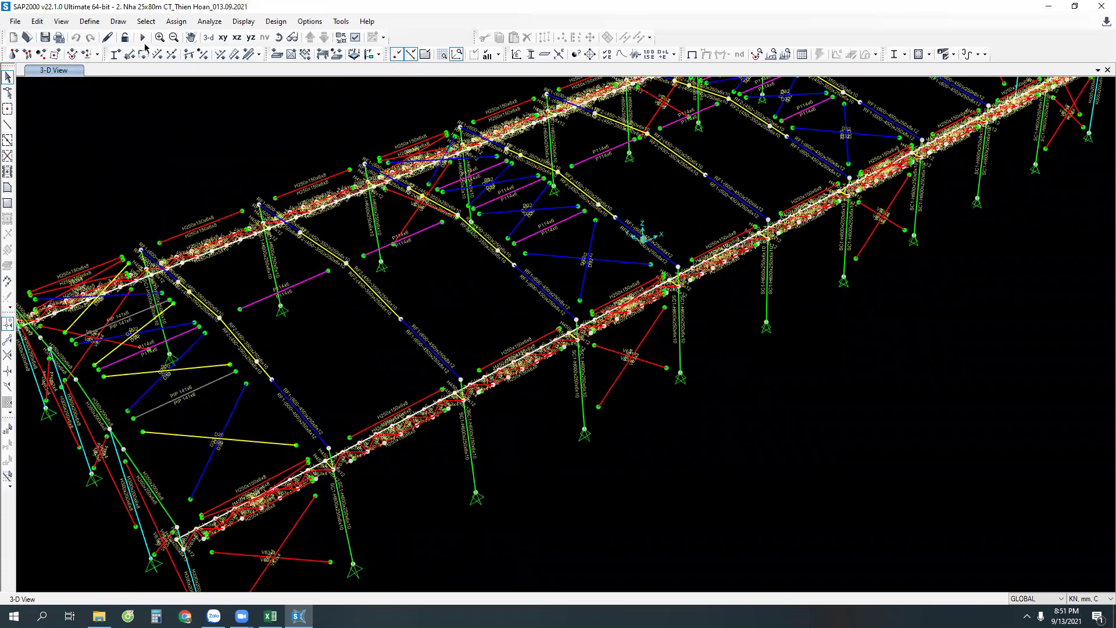
Step: Run the analysis for all the load cases
key(F5)
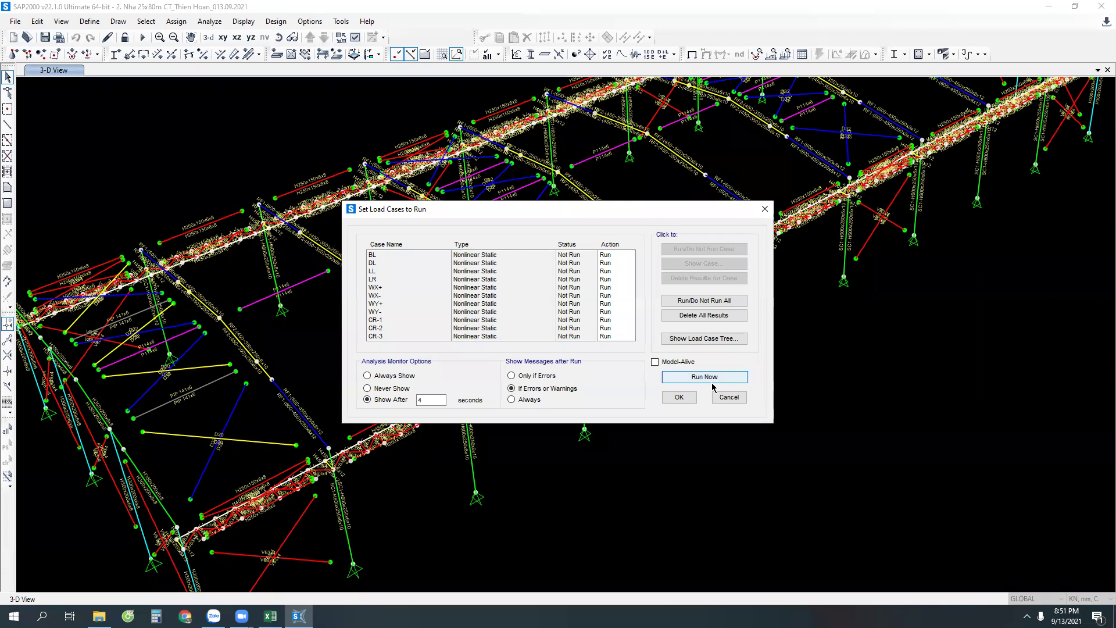
click(714, 385)
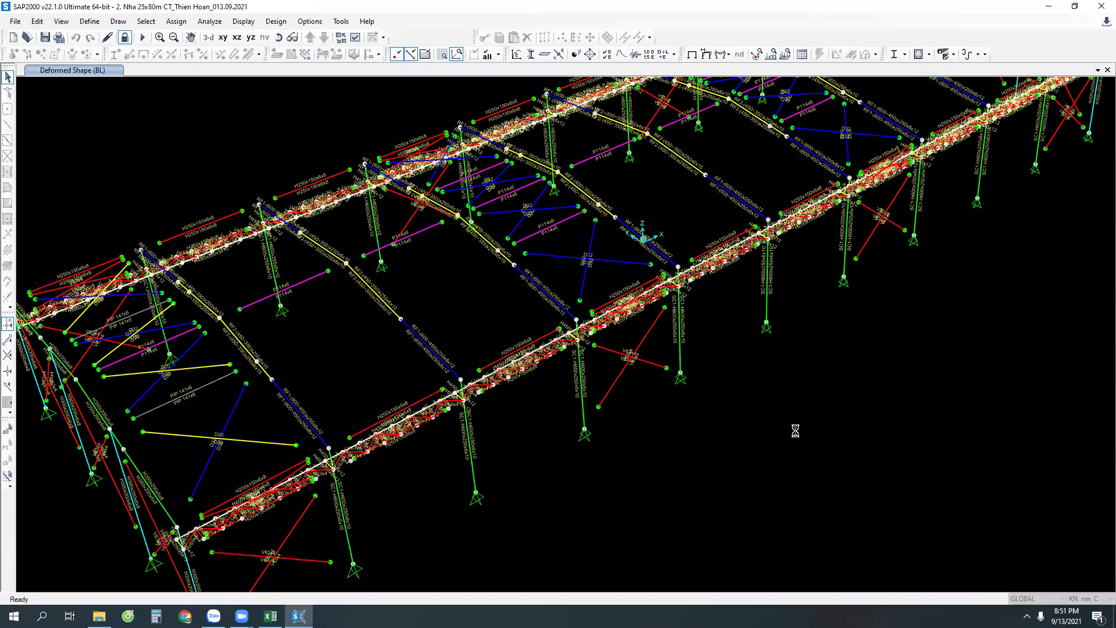
middle_drag(755, 436, 759, 505)
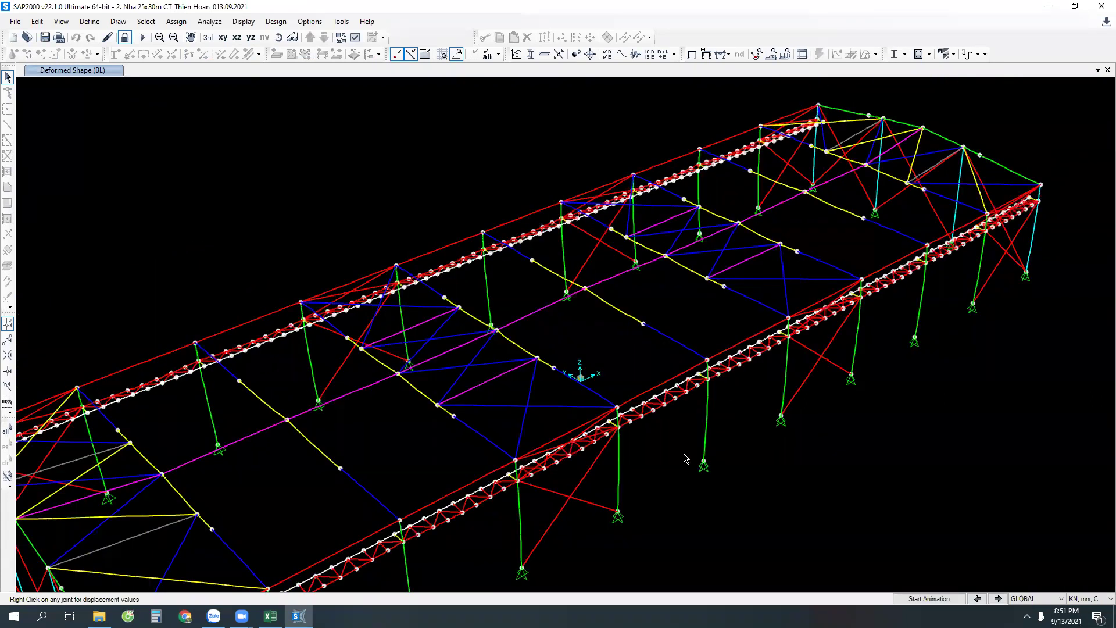
Step: Inspect the deformed shape of the BL load case from both sides of the building, including the crane girders and bracing
middle_drag(500, 506, 598, 427)
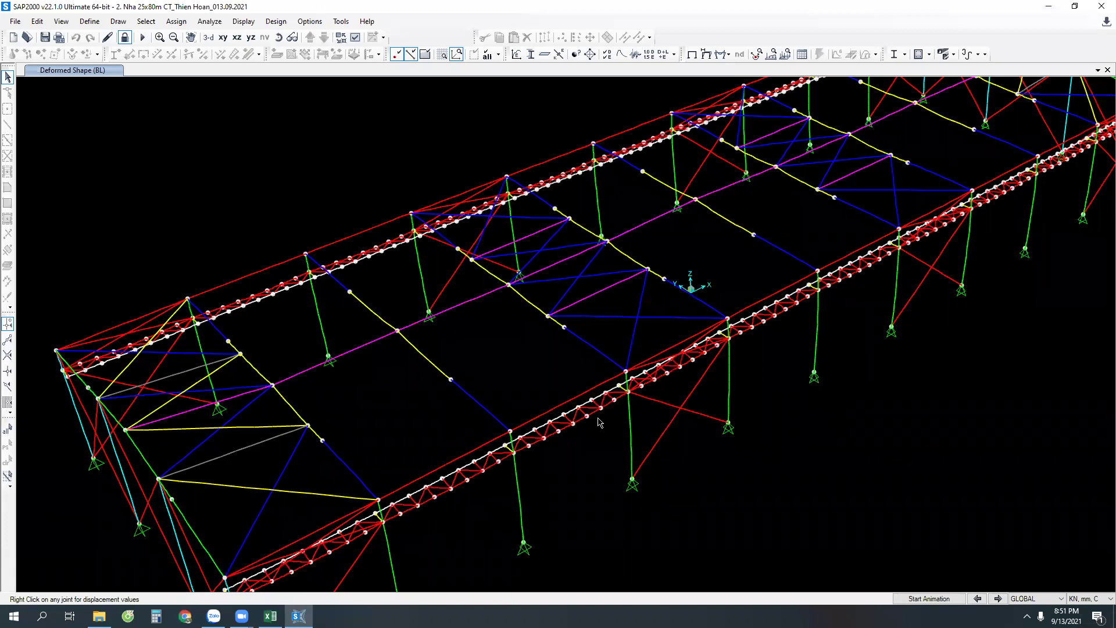
mouse_move(601, 422)
shift+middle_down()
mouse_move(642, 491)
mouse_move(304, 444)
mouse_move(649, 491)
mouse_move(469, 527)
mouse_move(478, 515)
shift+middle_up()
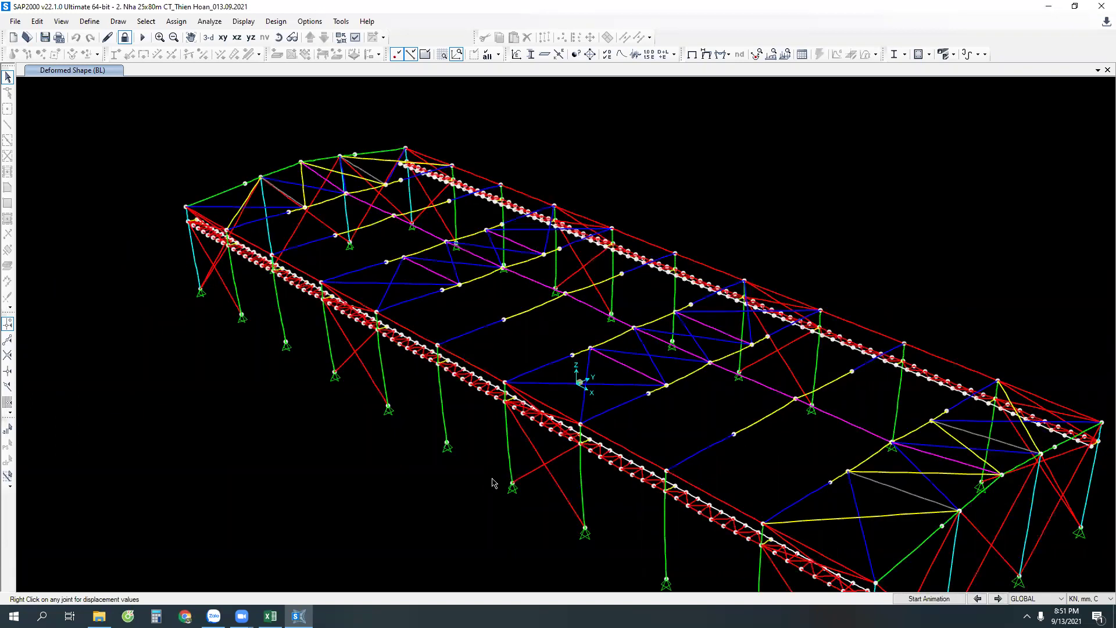
mouse_move(481, 465)
shift+middle_down()
mouse_move(441, 456)
mouse_move(519, 427)
shift+middle_up()
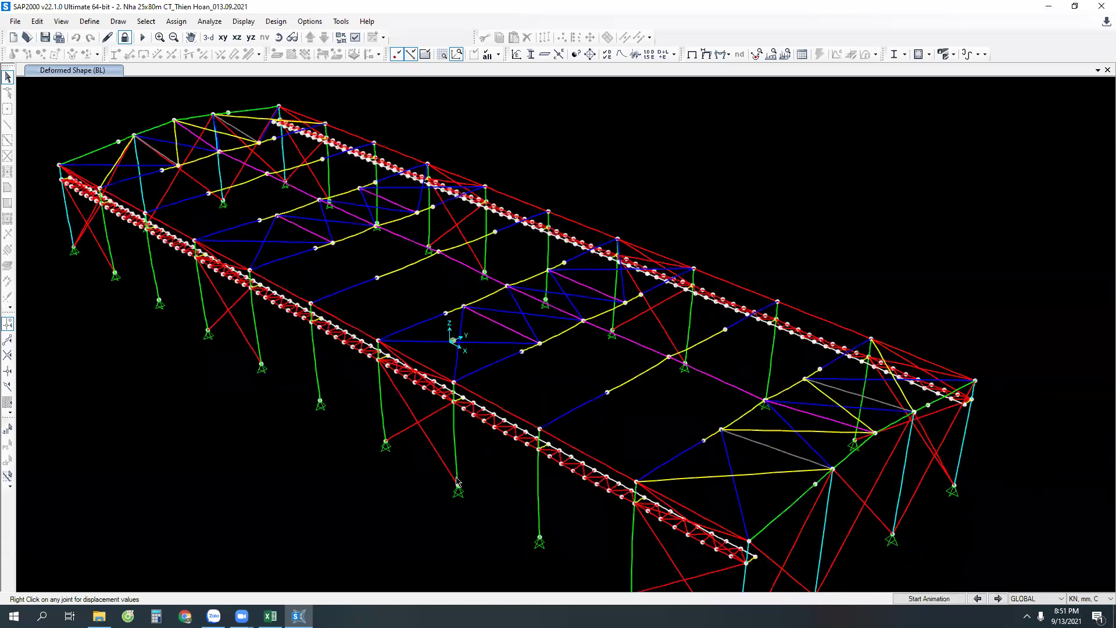
middle_drag(451, 482, 447, 423)
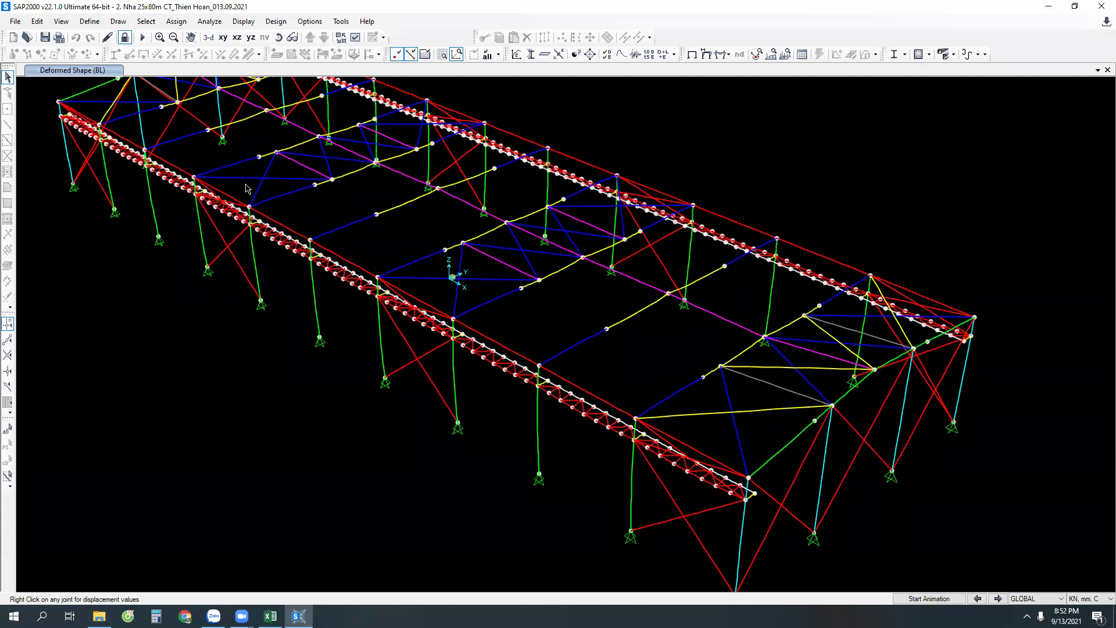
middle_drag(760, 440, 626, 430)
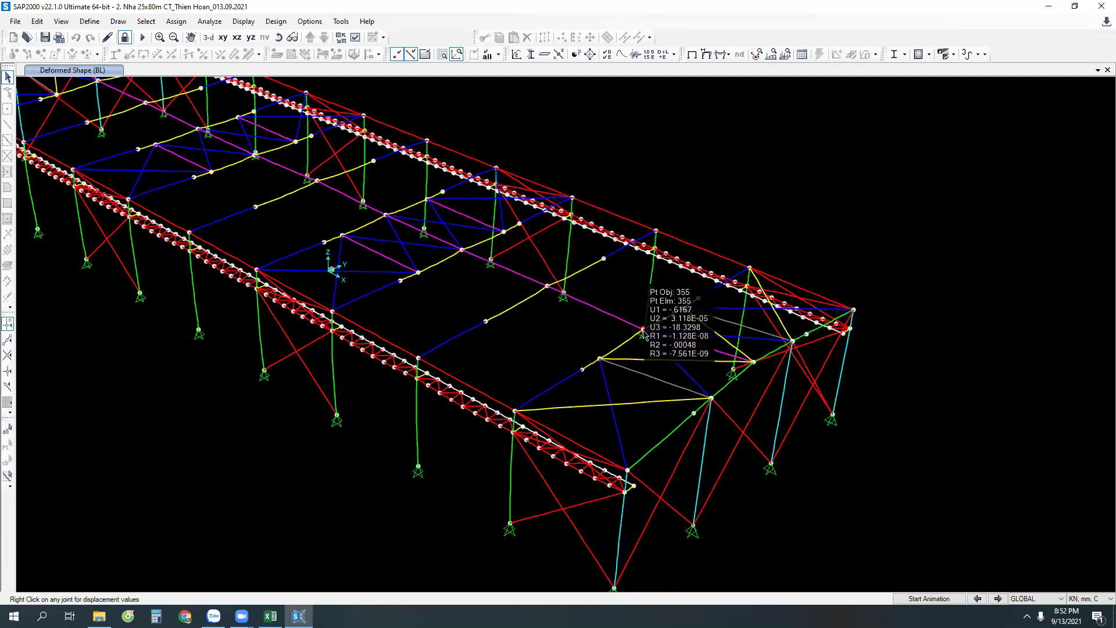
shift+middle_drag(859, 437, 486, 450)
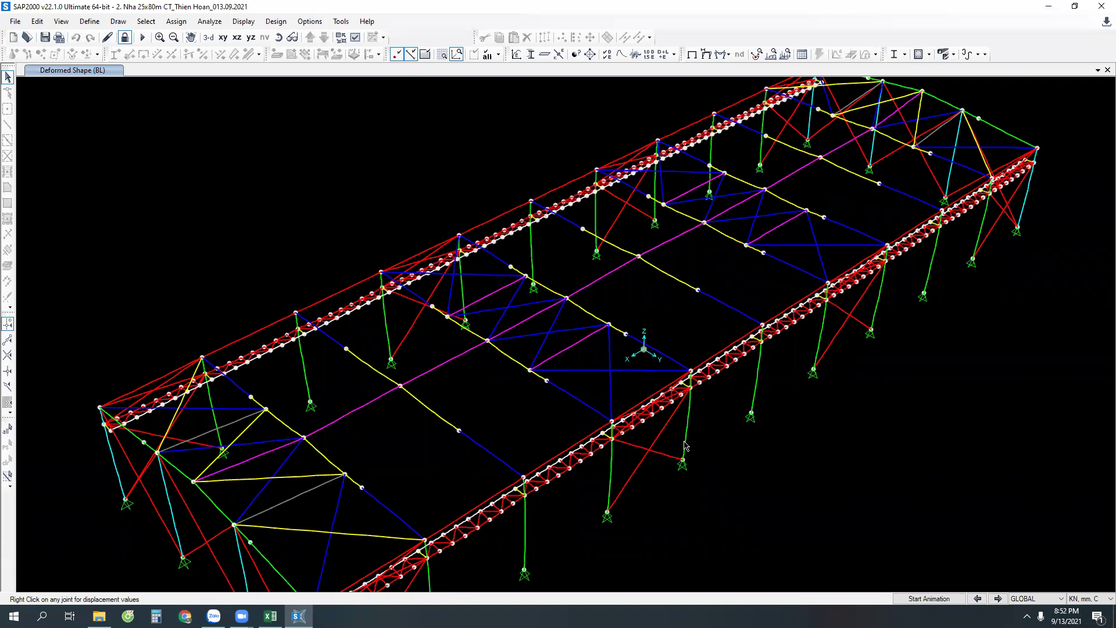
Step: Run the steel design check of the structure and view the design sections and ratio colours across the building
mouse_move(765, 472)
shift+middle_down()
mouse_move(324, 459)
mouse_move(340, 448)
shift+middle_up()
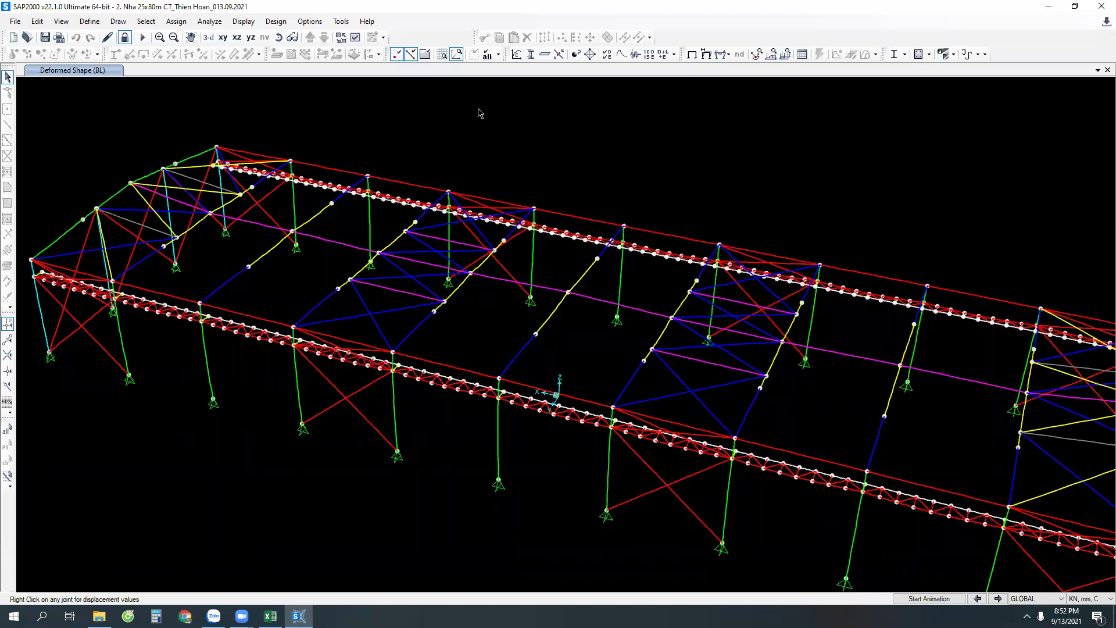
click(894, 54)
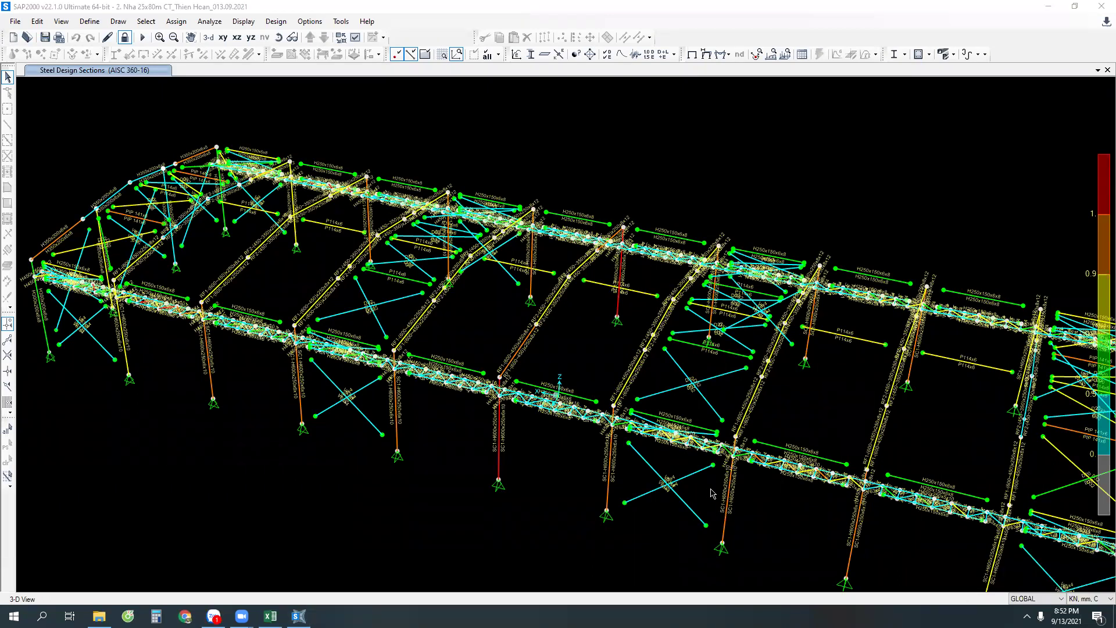
shift+middle_drag(622, 505, 495, 468)
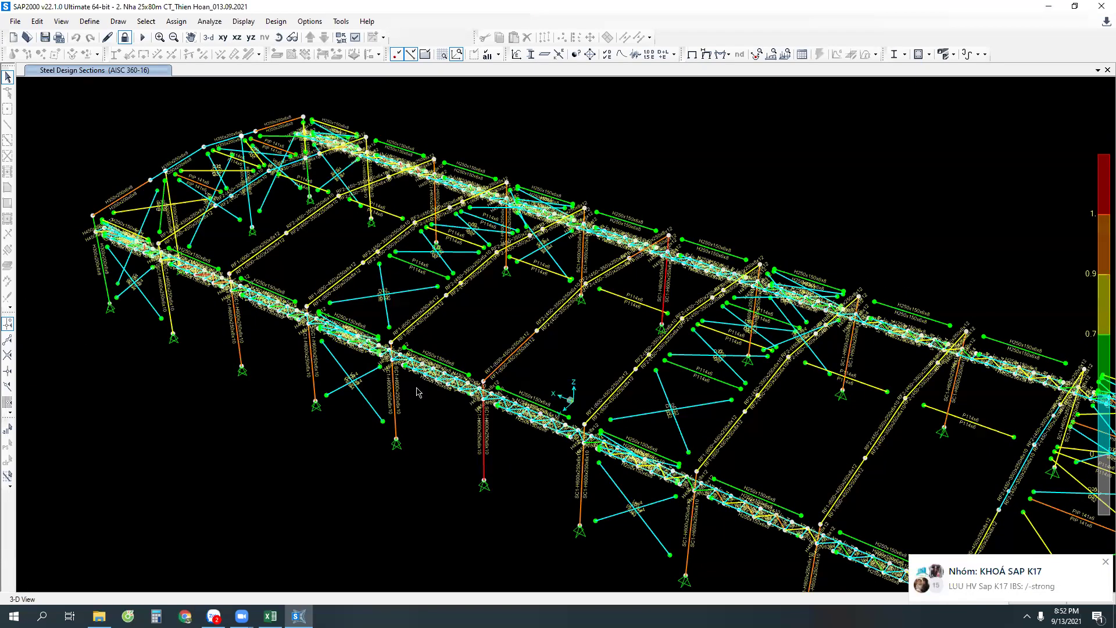
scroll(523, 453, up, 3)
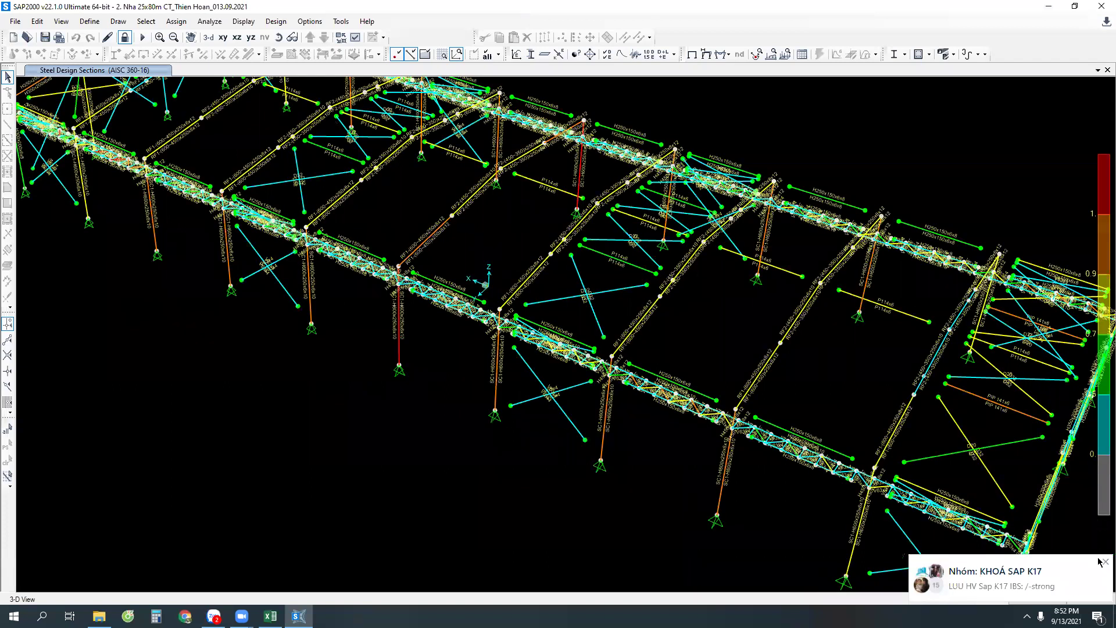
Step: Review the SLS load combinations in the load combination definitions and close them without changes
click(906, 54)
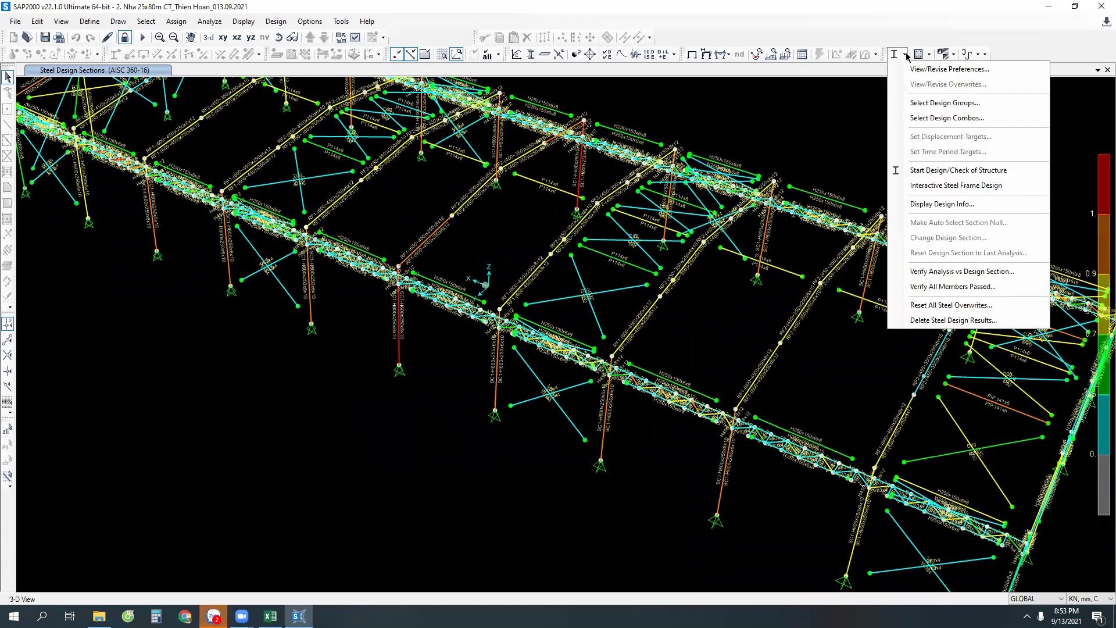
click(662, 55)
scroll(469, 342, down, 5)
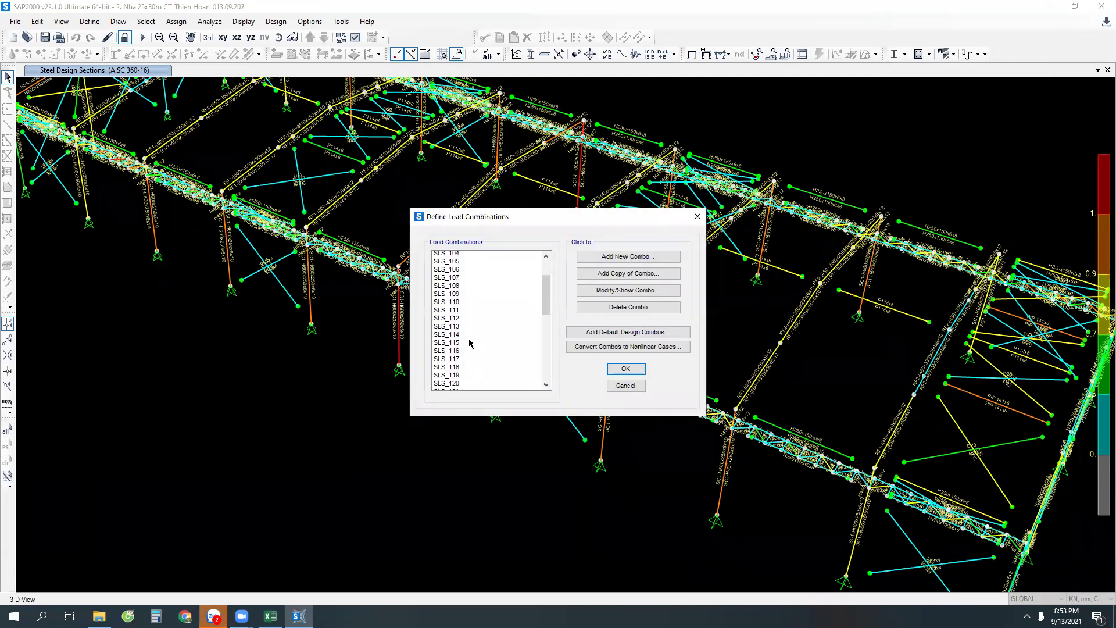
click(614, 389)
Step: Examine the steel design ratio colours of the side columns, wall bracing and crane girders along the building
middle_drag(383, 388, 633, 454)
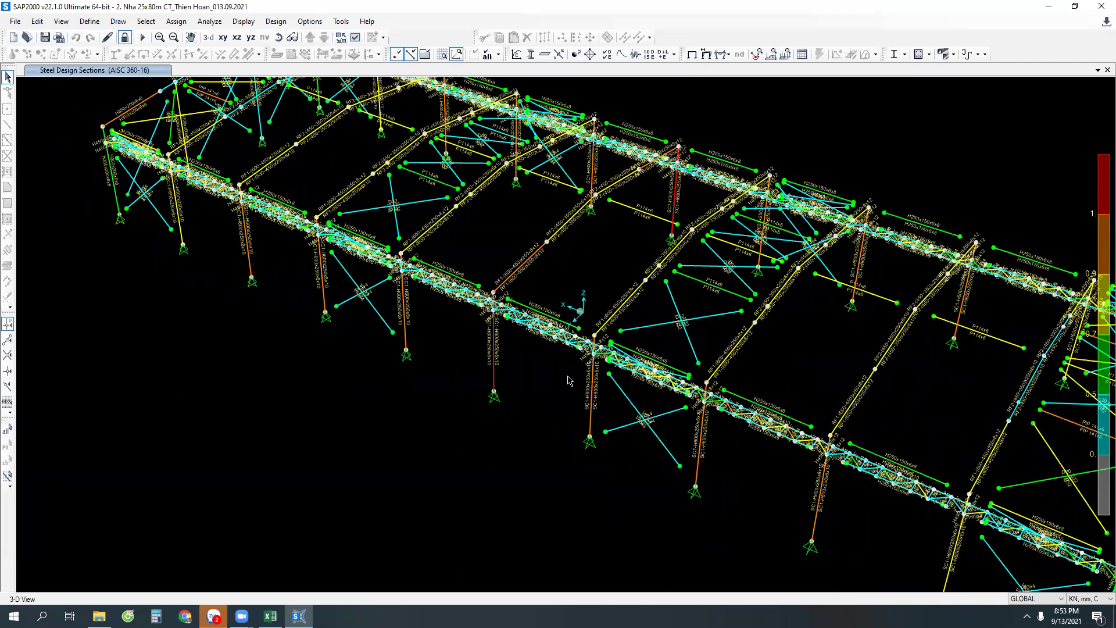
shift+middle_drag(554, 415, 767, 312)
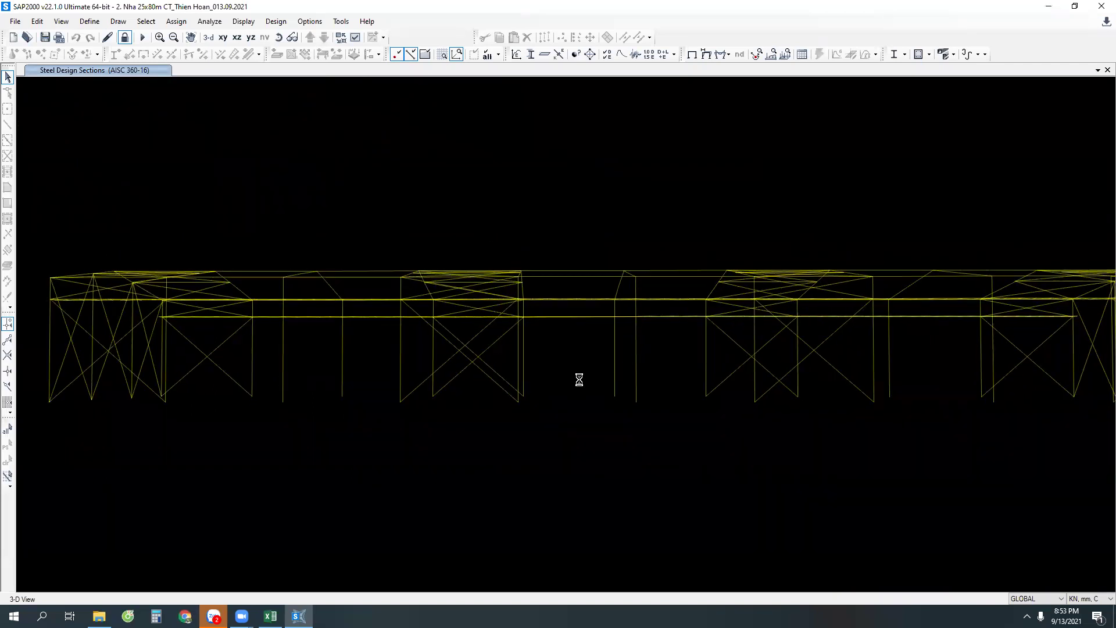
shift+middle_drag(566, 446, 568, 466)
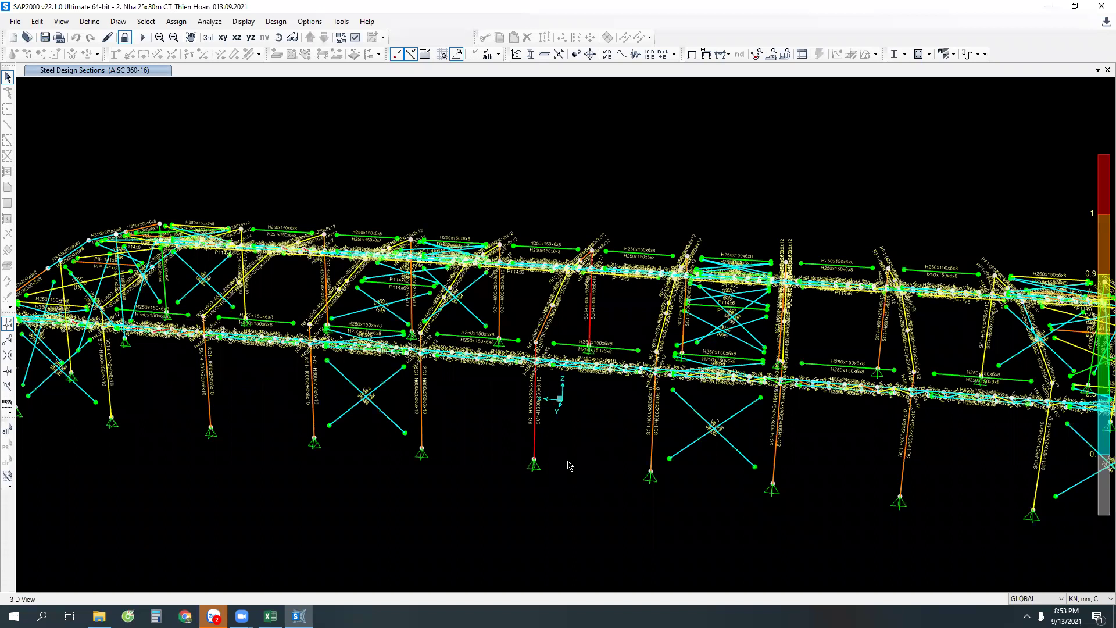
scroll(548, 414, up, 5)
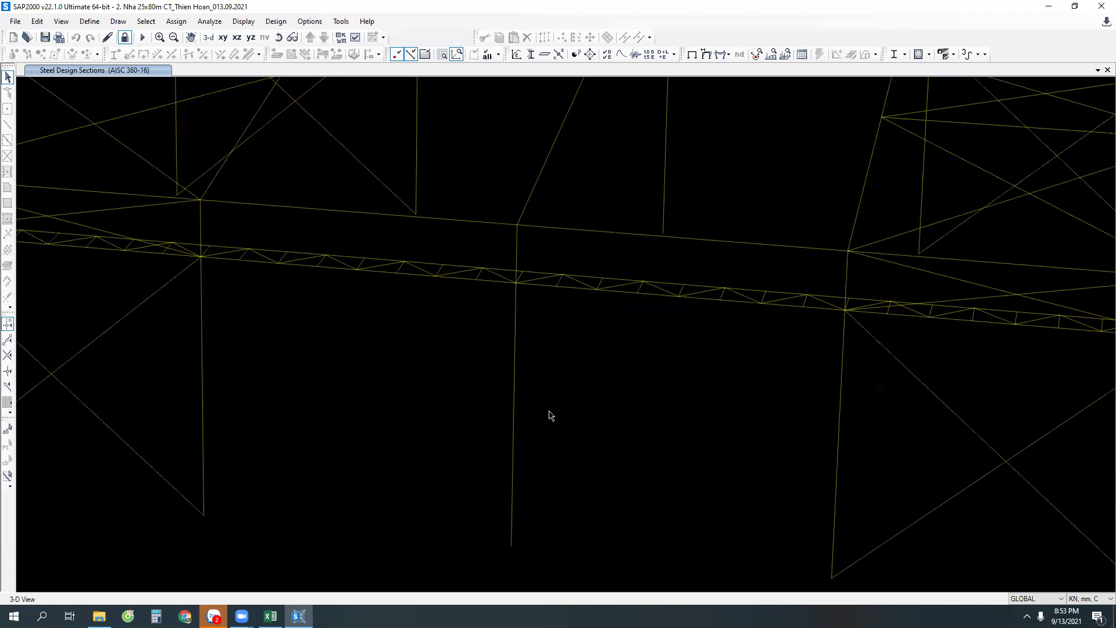
drag(581, 474, 325, 374)
scroll(447, 391, down, 2)
scroll(447, 391, down, 2)
scroll(666, 463, down, 1)
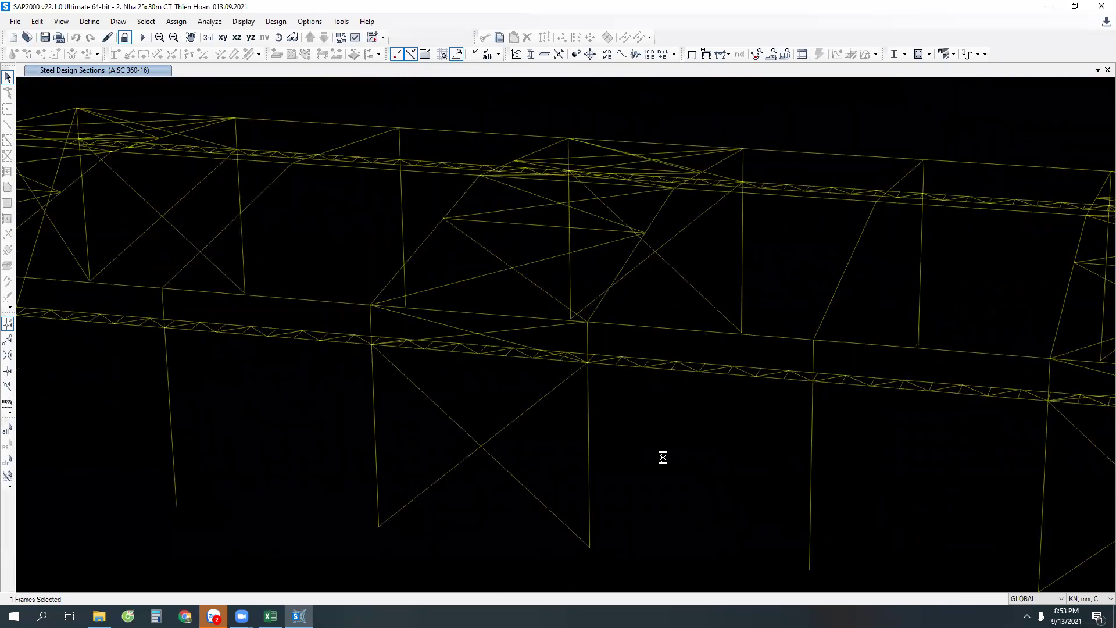
scroll(517, 474, down, 1)
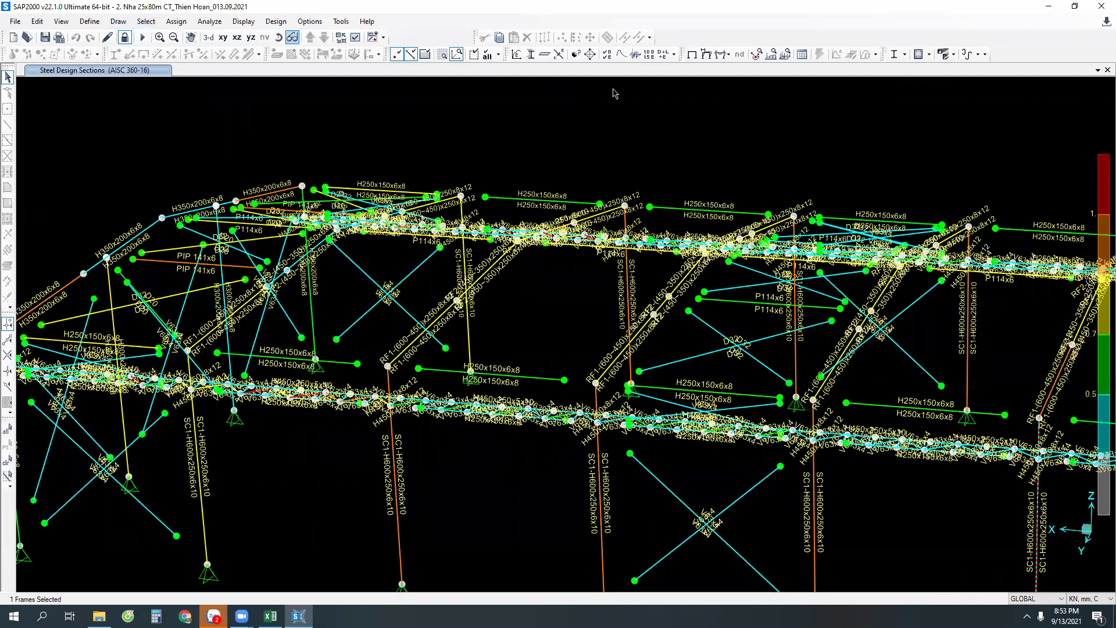
Step: Clear the selection and inspect the design ratios of the SC1 columns and the RF1 and RF2 rafters along the building
click(649, 54)
click(725, 384)
middle_drag(725, 383, 366, 376)
click(608, 409)
key(ctrl+q)
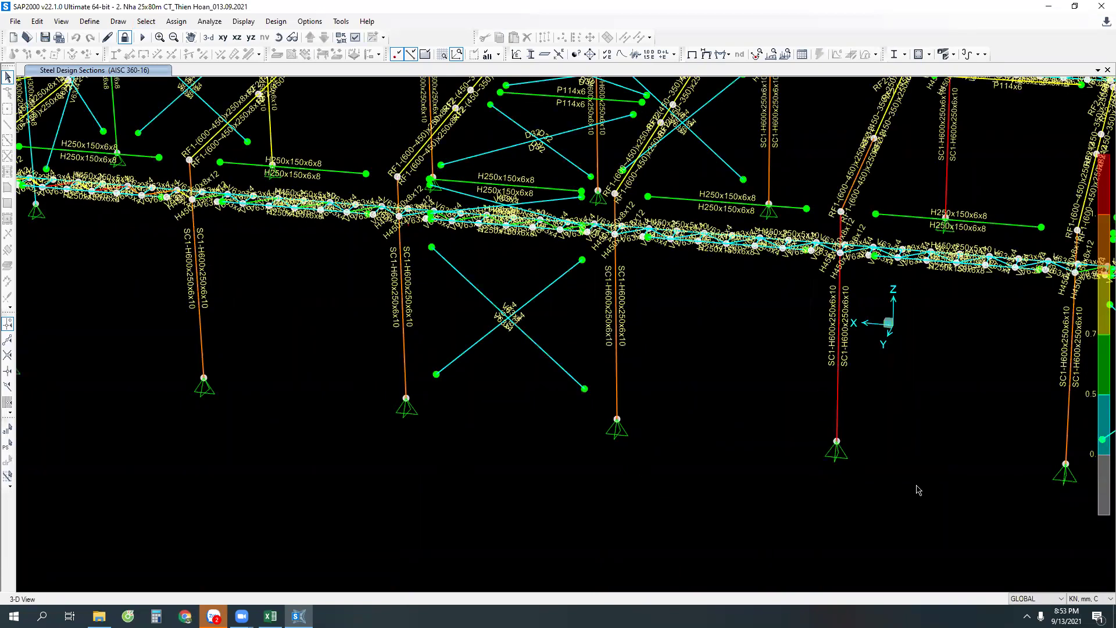
middle_drag(765, 480, 226, 430)
click(739, 468)
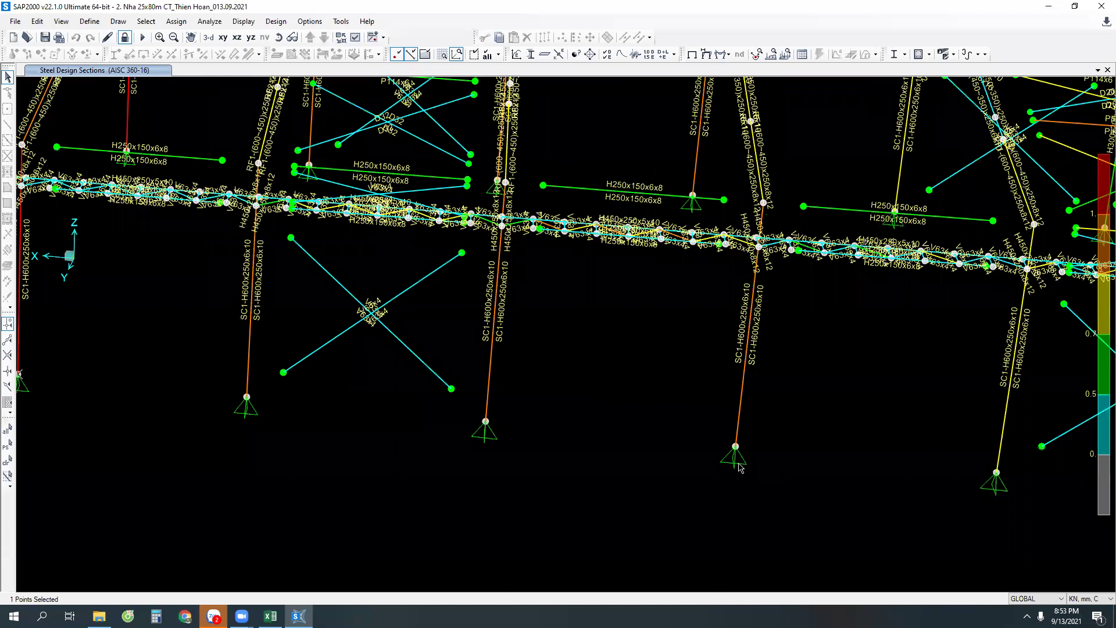
middle_drag(638, 453, 618, 555)
mouse_move(615, 448)
shift+middle_down()
mouse_move(288, 468)
mouse_move(322, 385)
shift+middle_up()
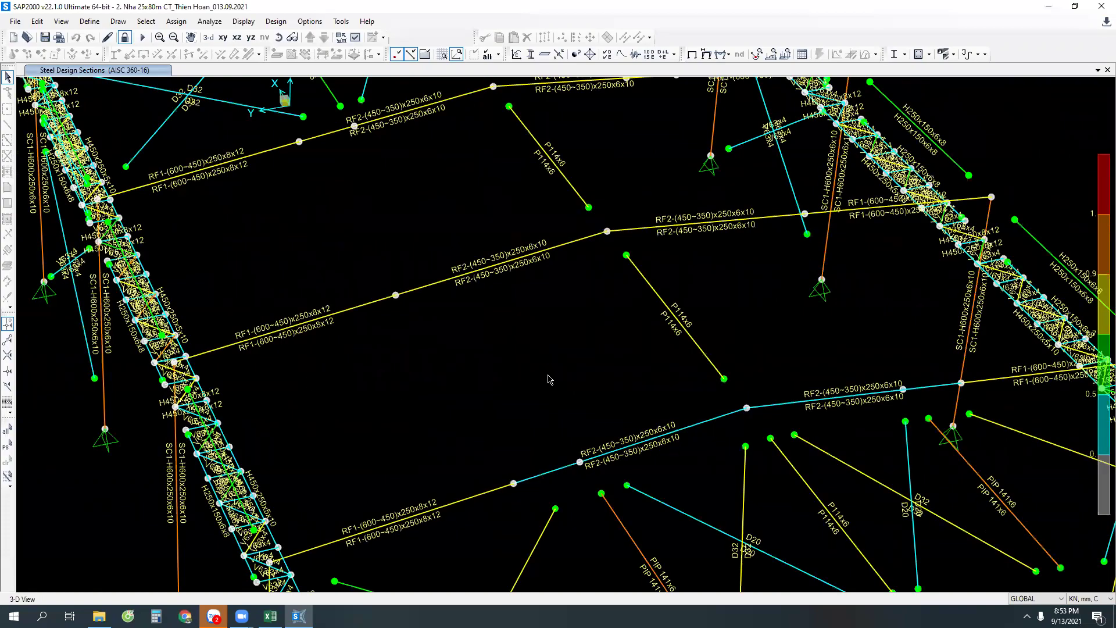
Step: Capture a screenshot of the RF1 and RF2 rafters, mark both segments with red lines and copy the image
key(Print)
drag(123, 172, 748, 471)
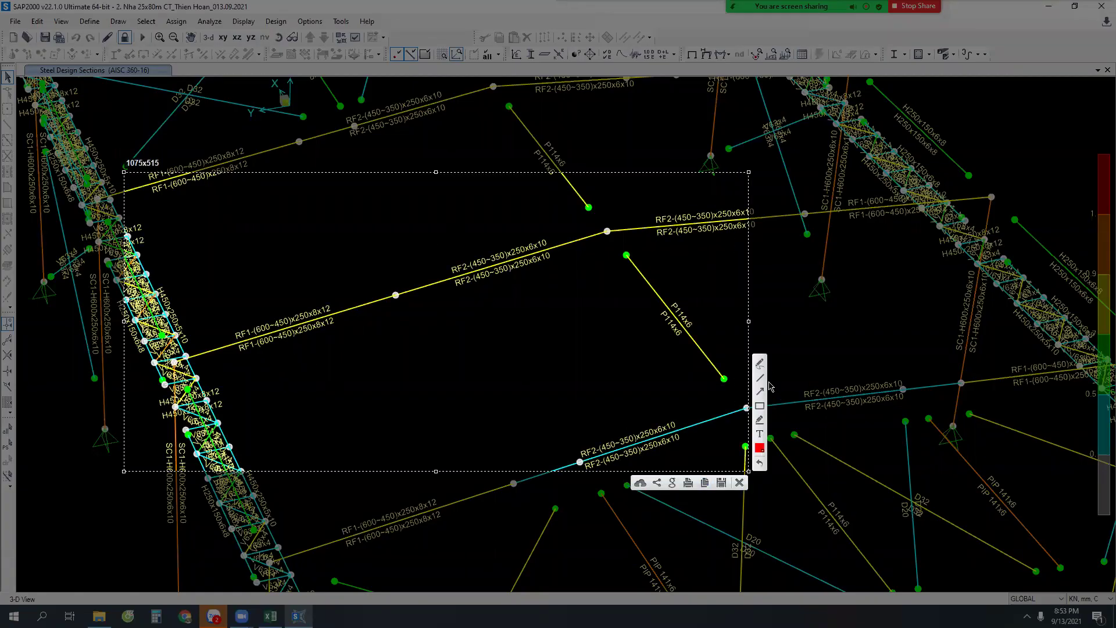
drag(269, 411, 292, 354)
drag(496, 321, 498, 281)
click(705, 482)
scroll(519, 407, up, 2)
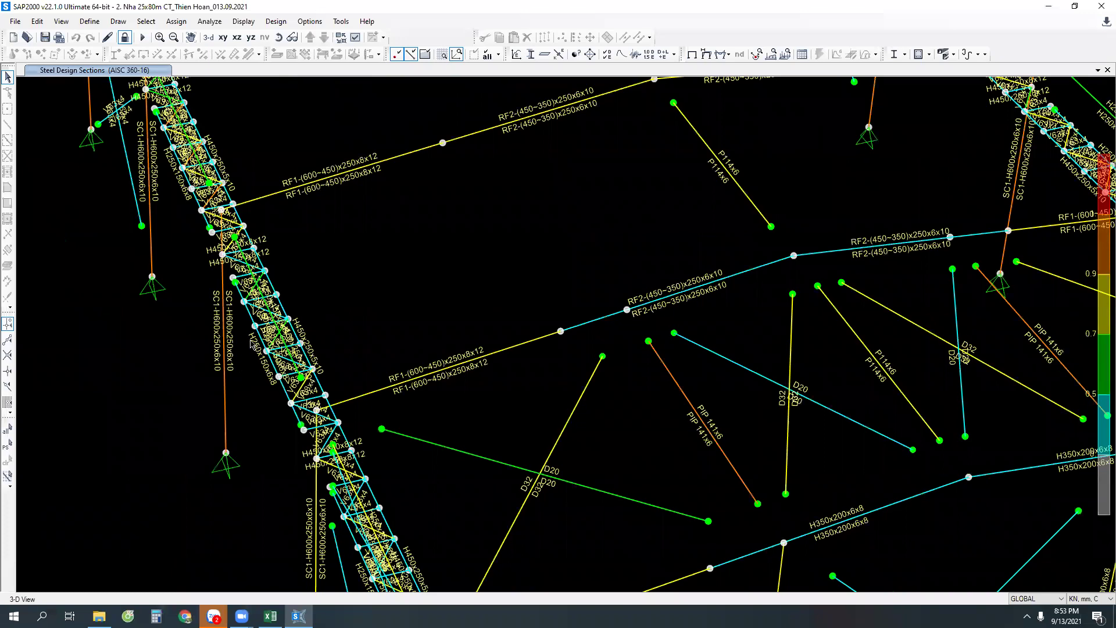
Step: Switch to Zalo and send the marked rafter screenshot to the KHOÁ SAP K17 group chat
mouse_move(214, 616)
click(175, 540)
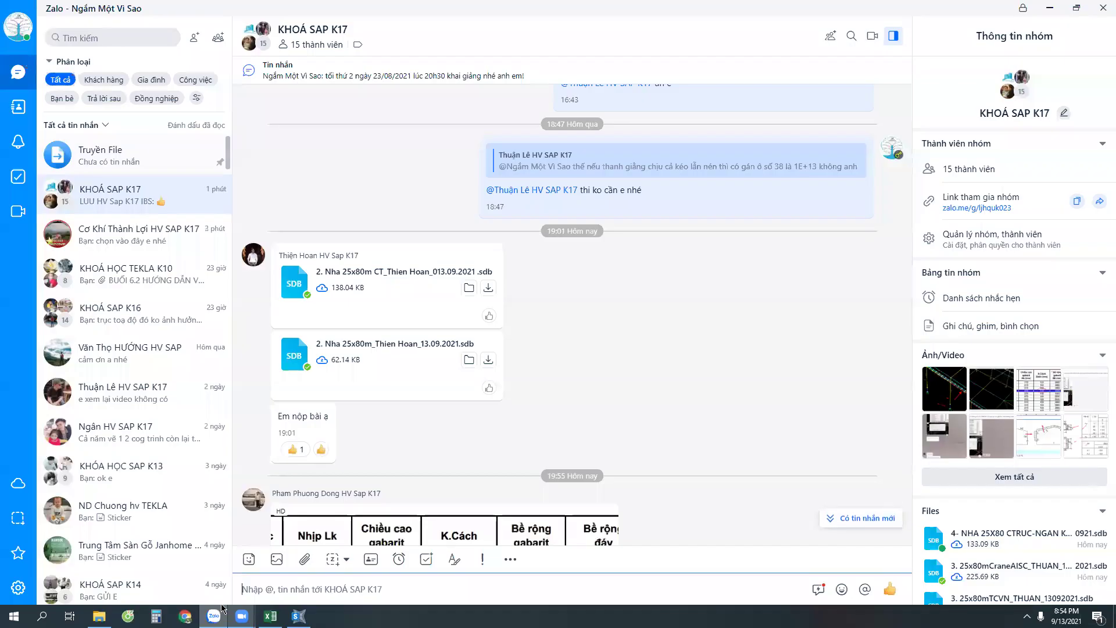
right_click(293, 588)
click(313, 580)
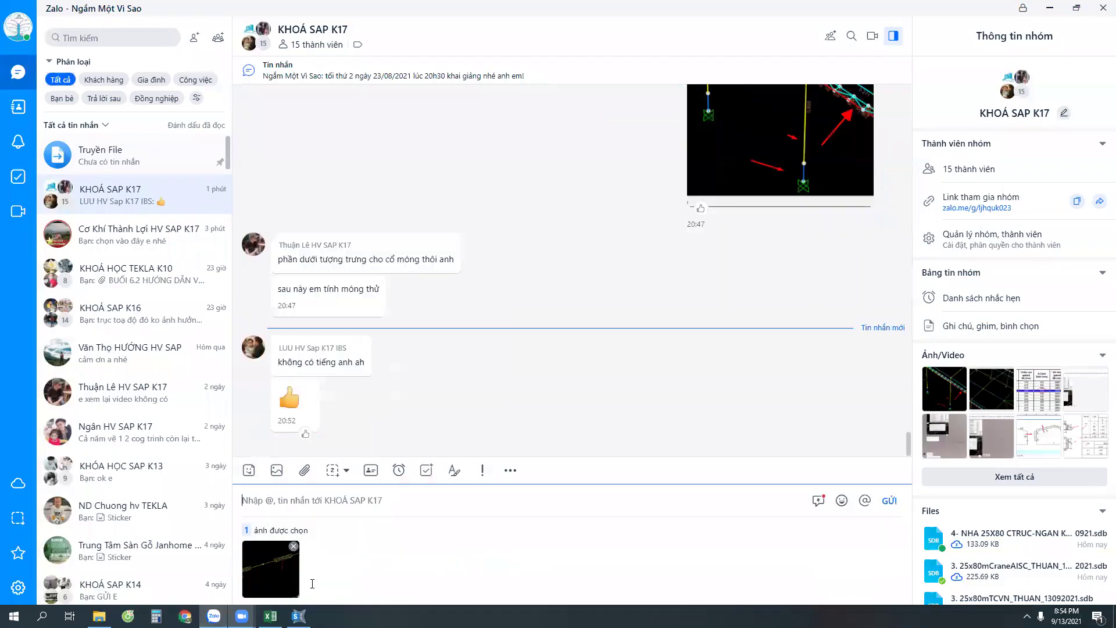
key(Return)
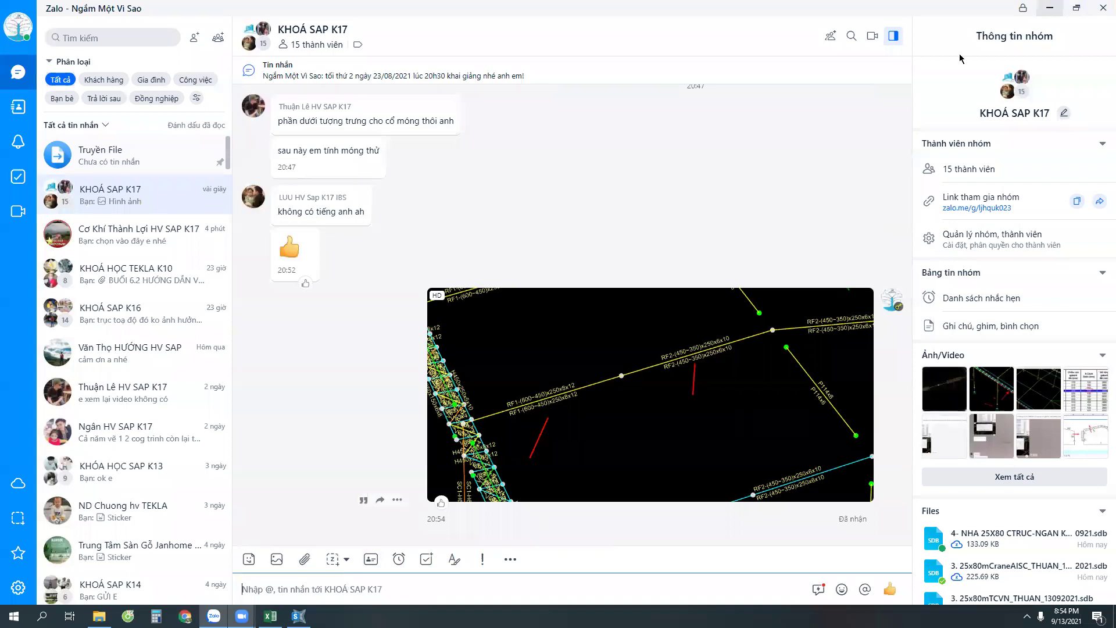
Step: Switch back to SAP2000 and unlock the model, accepting deletion of the analysis results
key(alt+Tab)
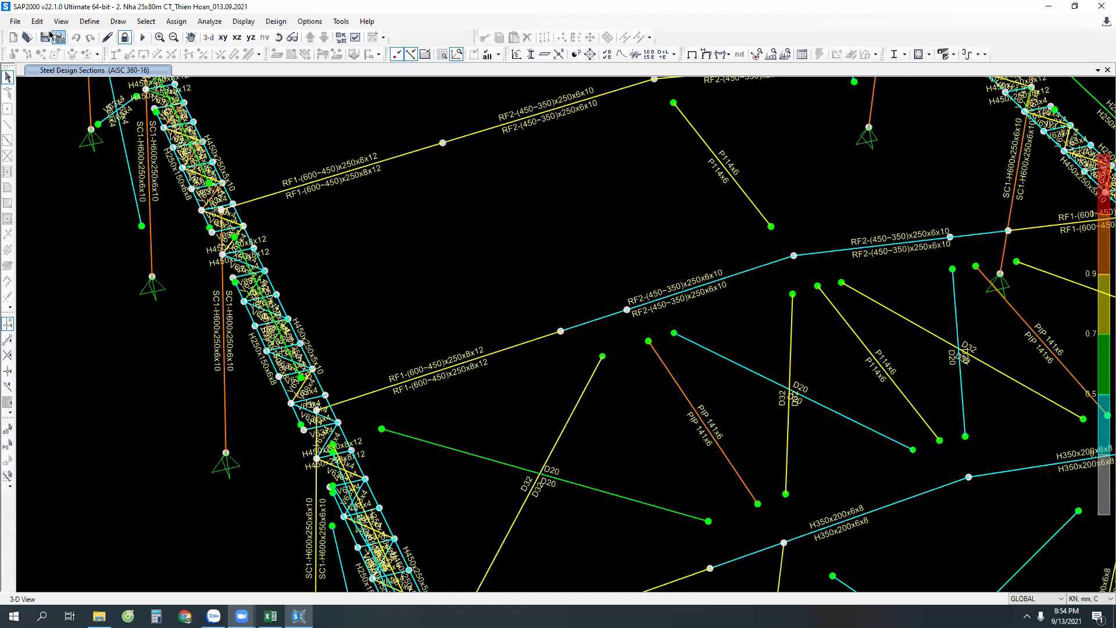
click(125, 37)
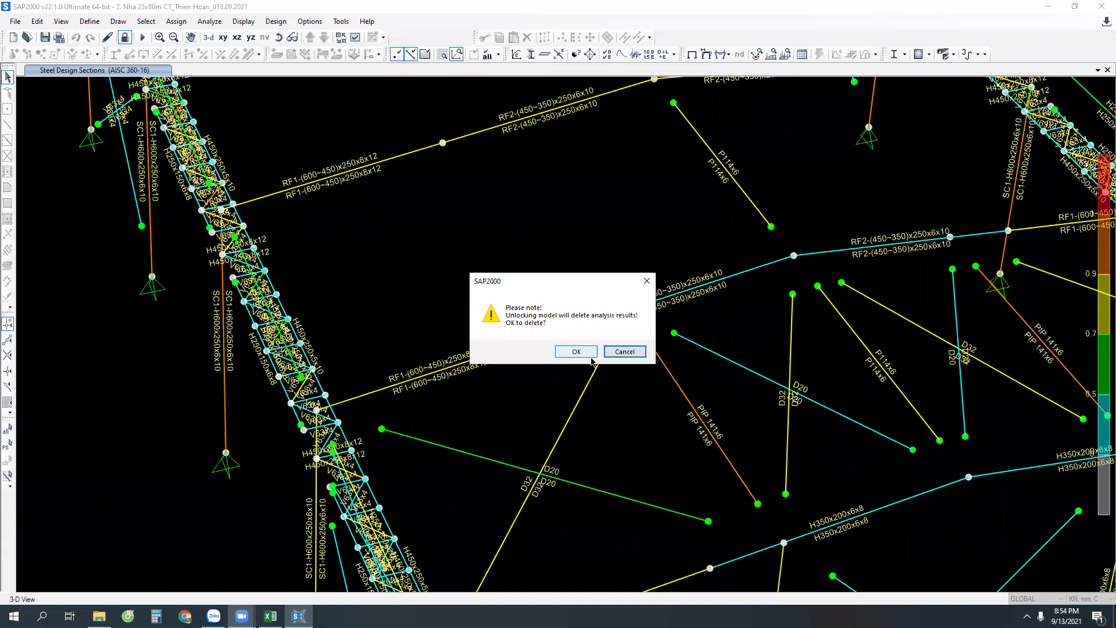
click(588, 356)
Step: Open the same student's 25x80m building model without CT in its name, dated 13.09.2021
click(37, 23)
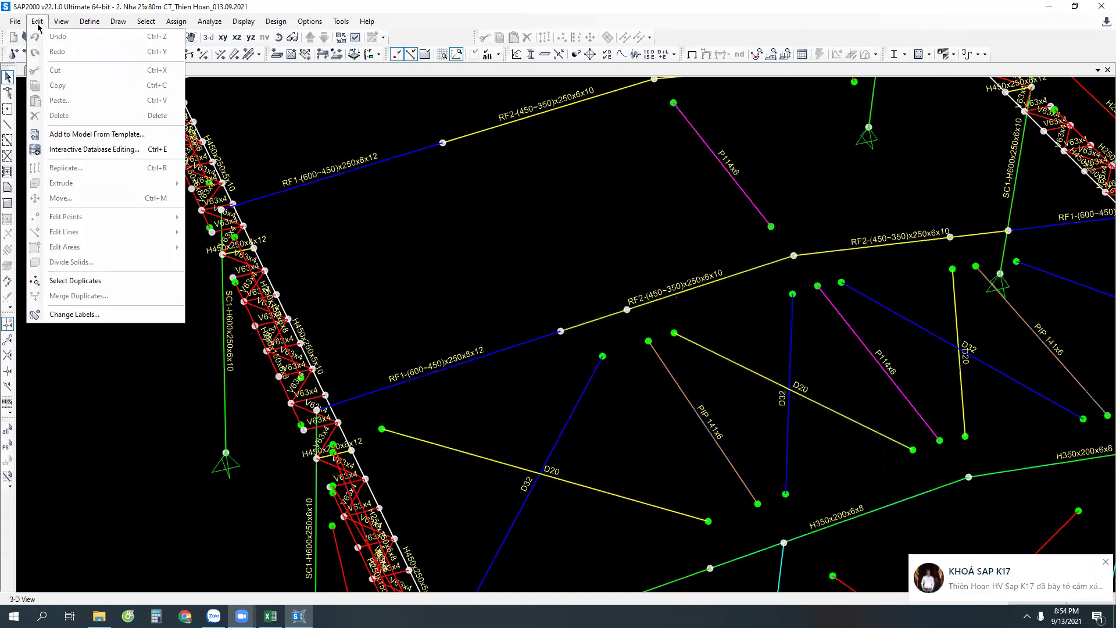
click(22, 44)
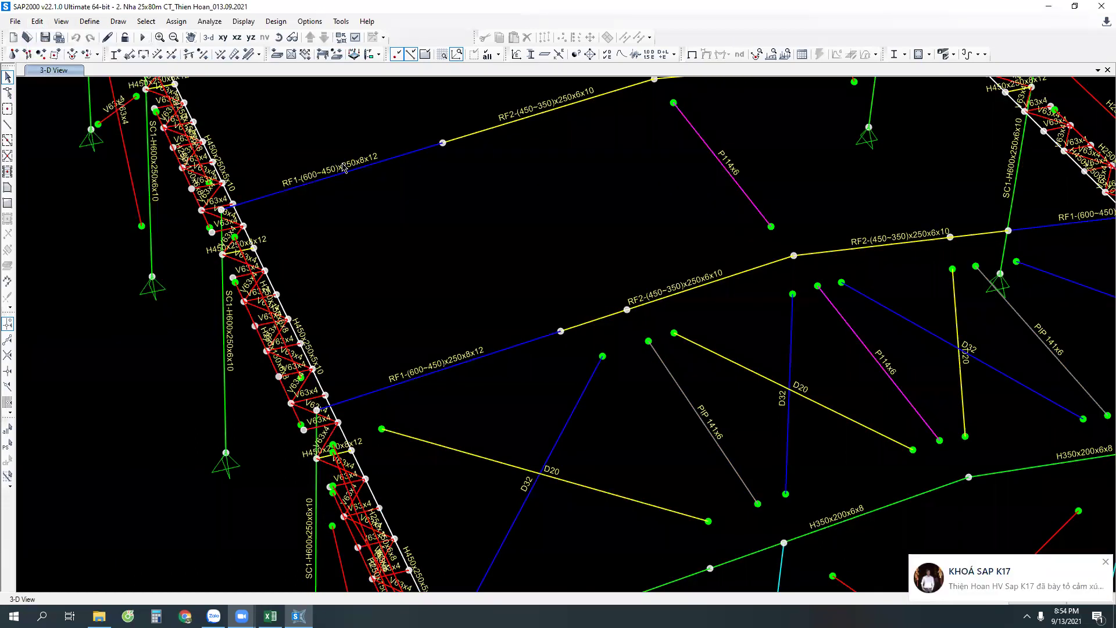
click(27, 38)
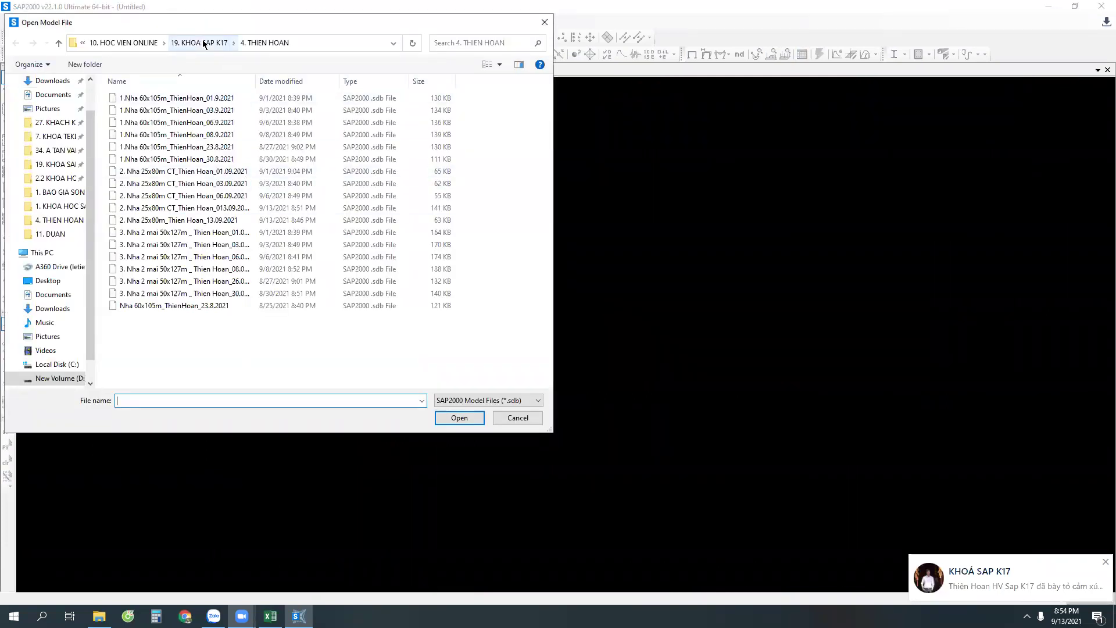
click(177, 307)
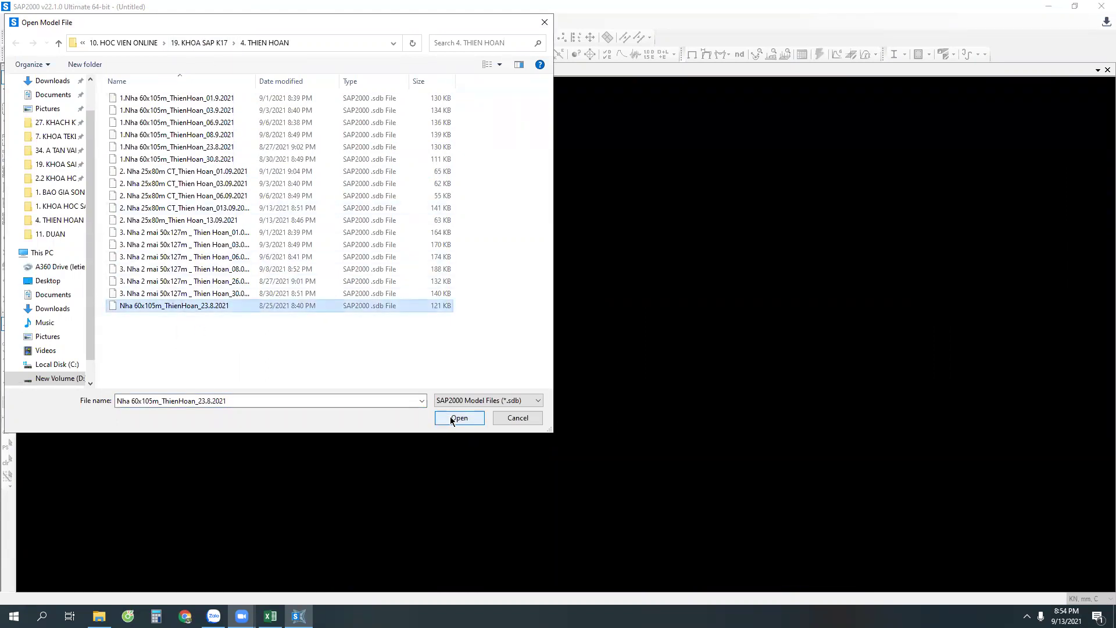
click(181, 159)
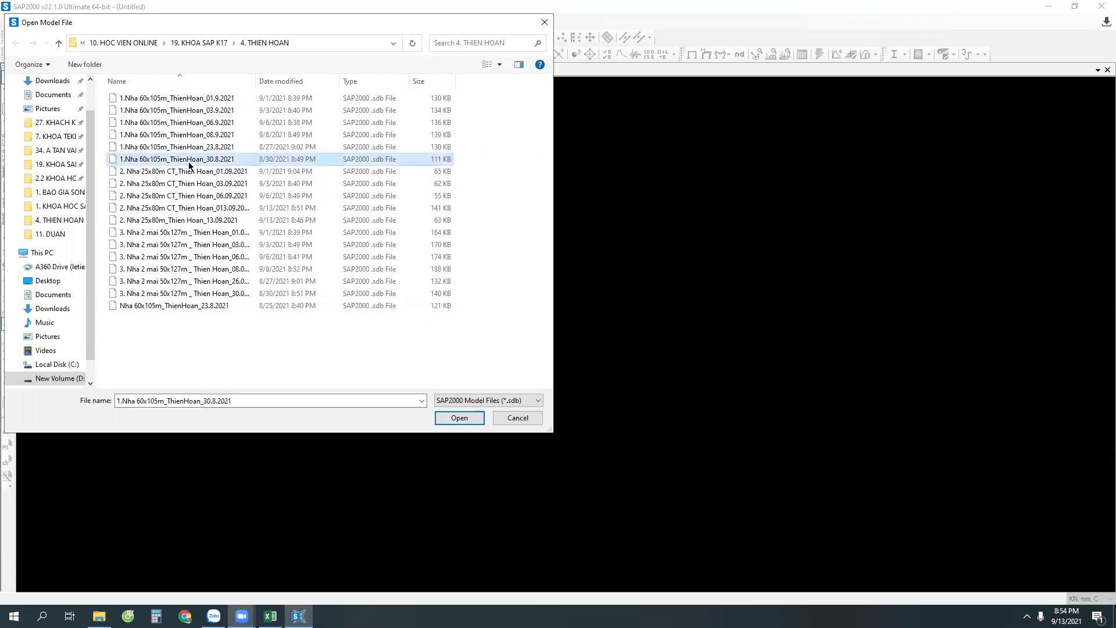
click(184, 208)
click(185, 220)
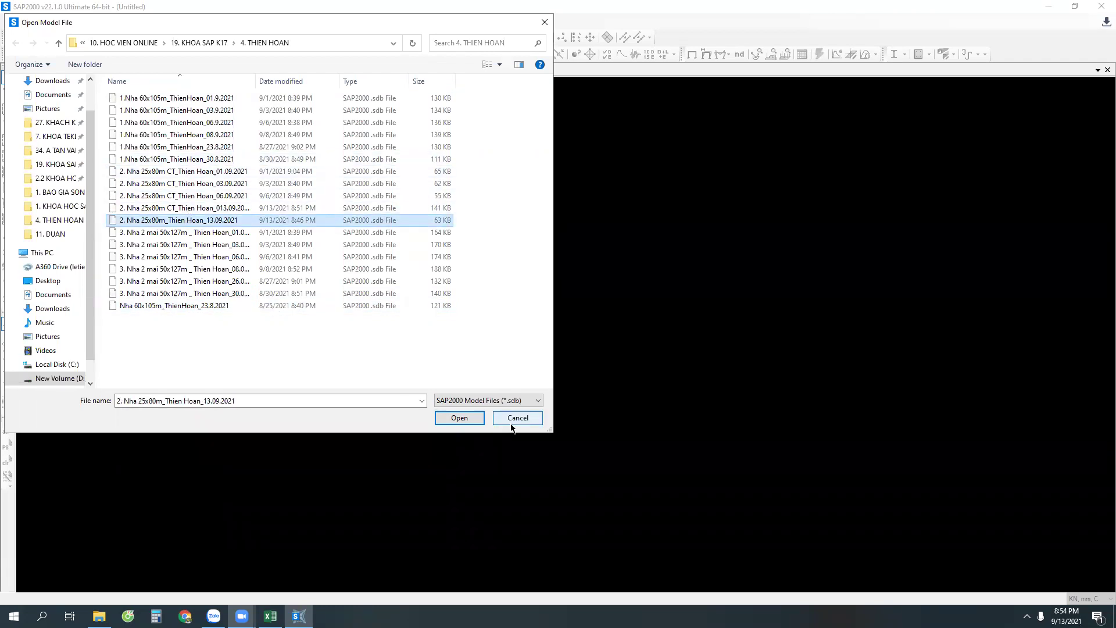
click(459, 418)
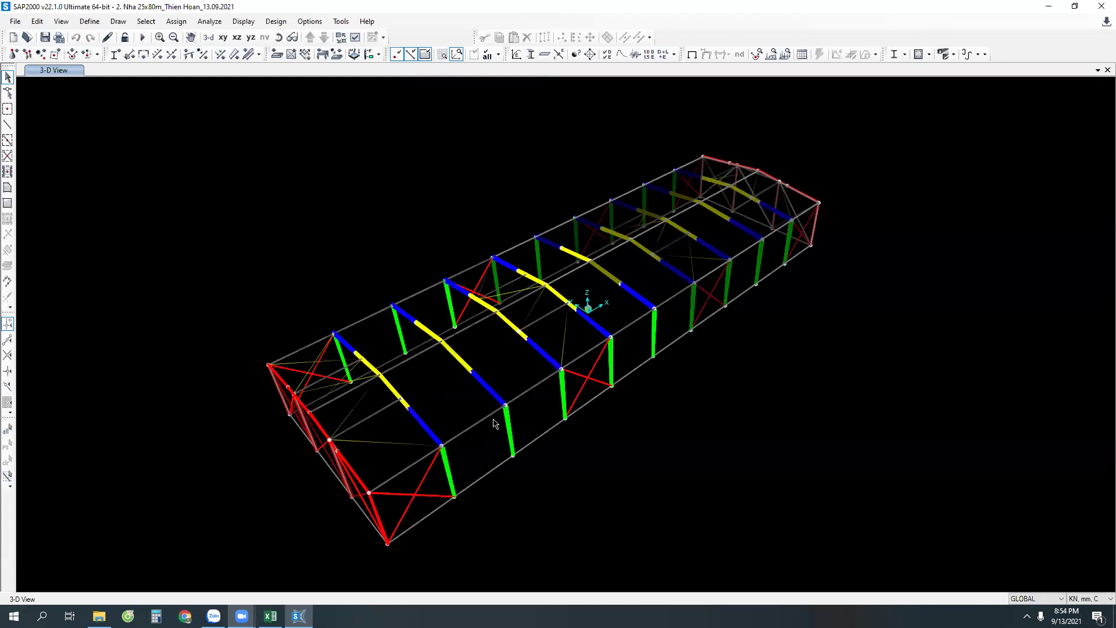
Step: Show joint restraints, frame sections and frame releases in the 3D view through the display options
scroll(496, 420, up, 3)
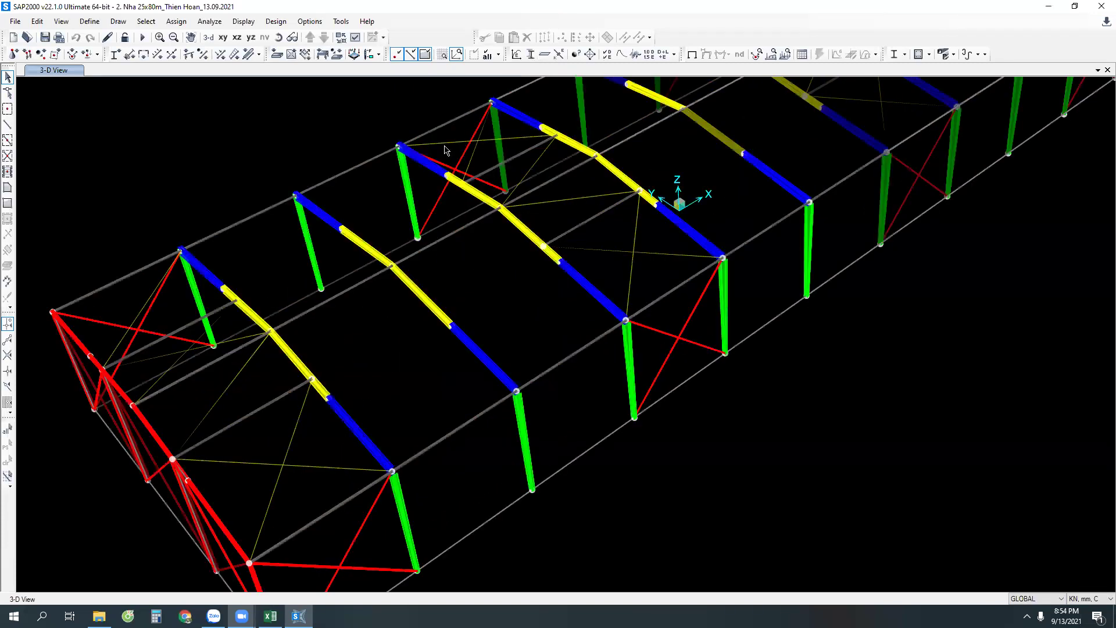
click(355, 37)
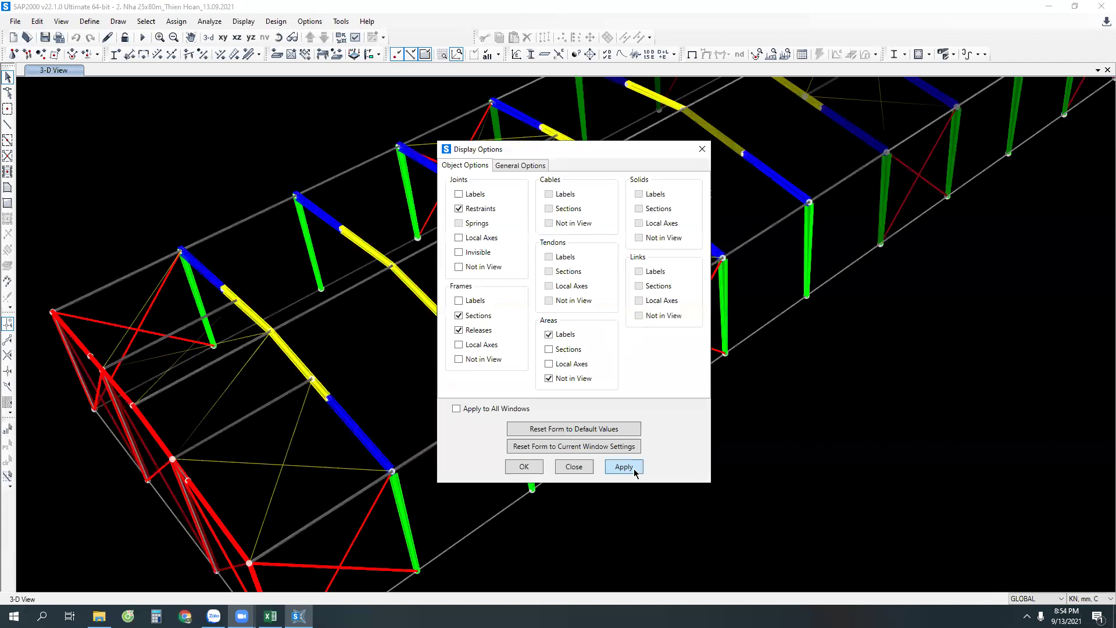
click(624, 466)
click(524, 466)
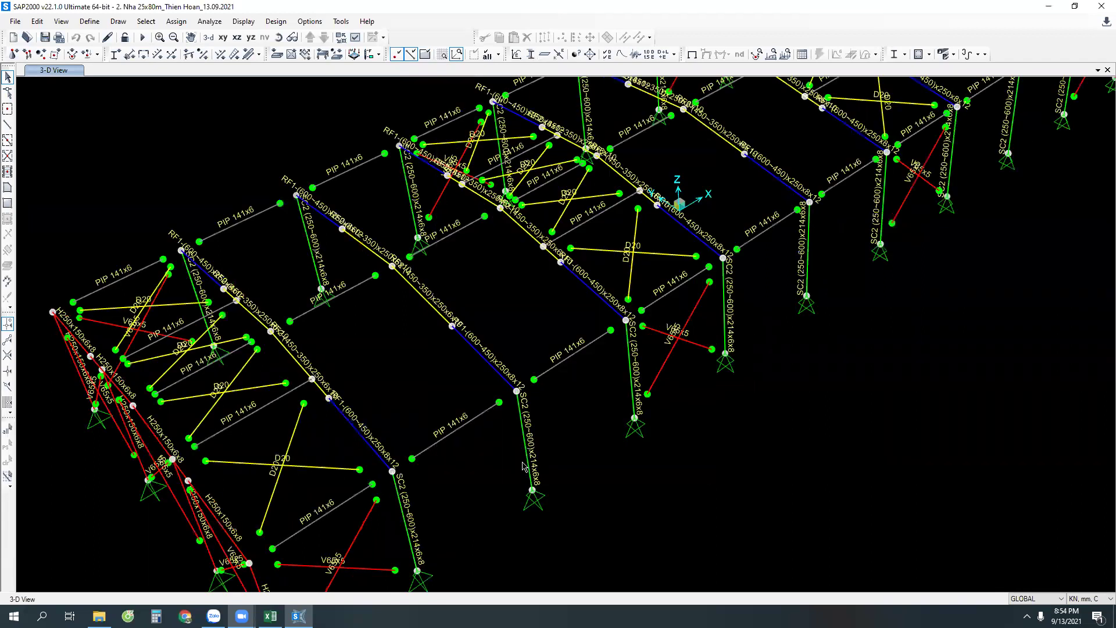
drag(496, 370, 452, 327)
drag(569, 484, 503, 458)
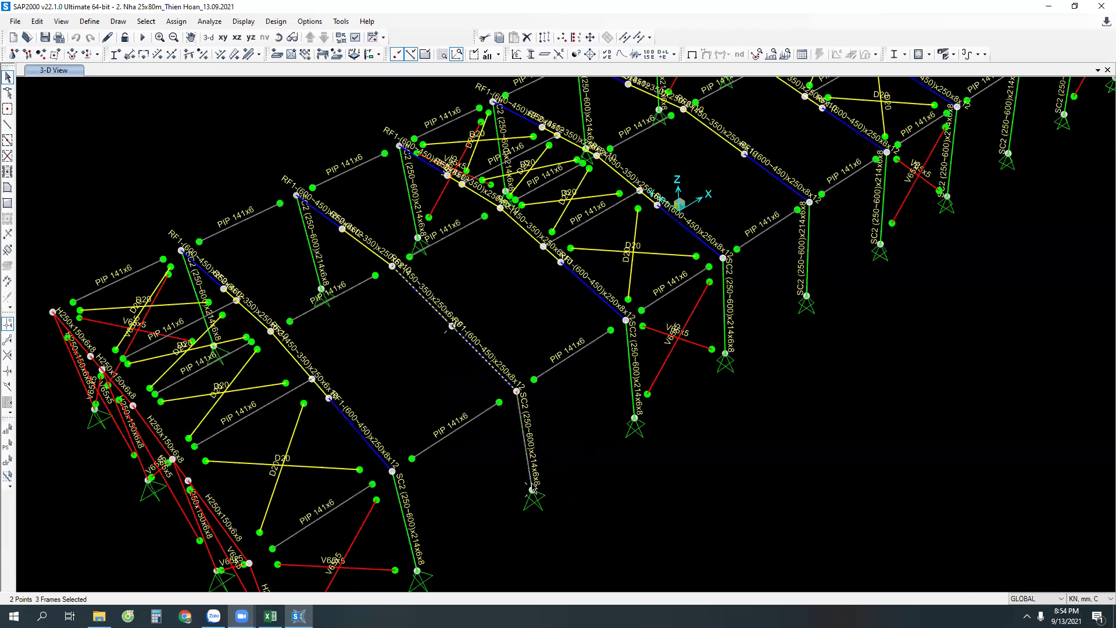
key(ctrl+shift+c)
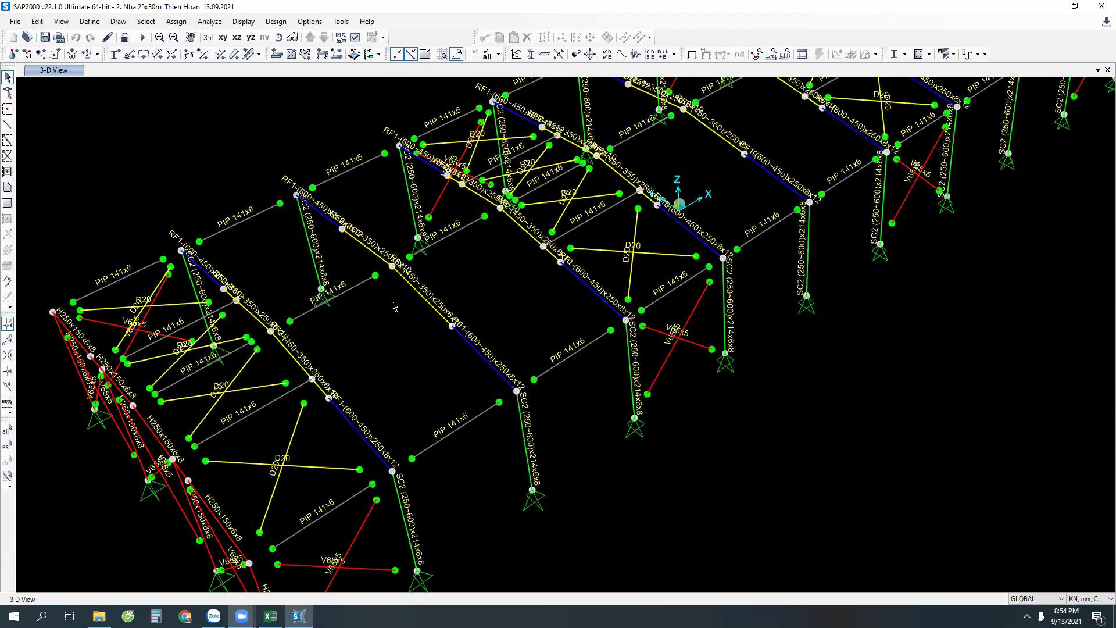
Step: Switch the 3D view to the Extrude view type with filled objects, coloured by sections
click(355, 37)
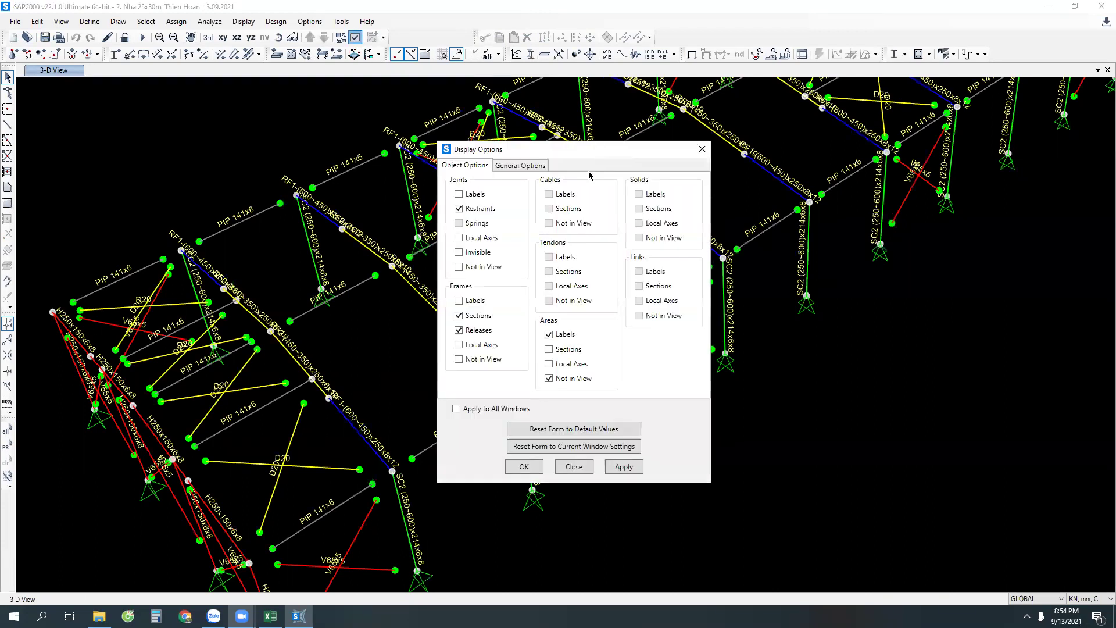
click(519, 166)
click(623, 466)
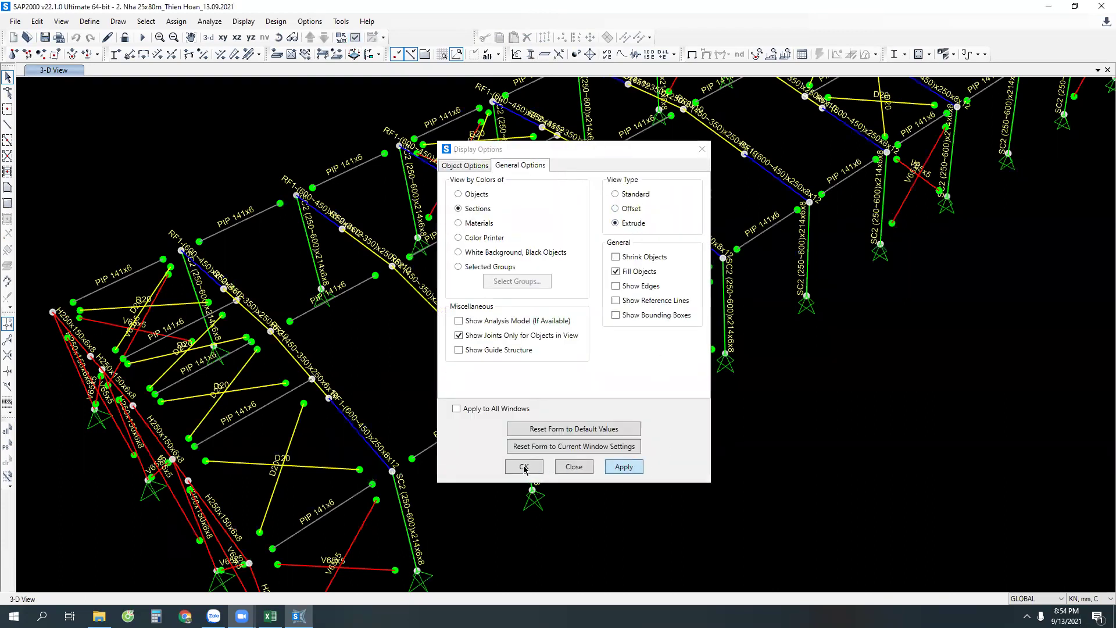
click(523, 466)
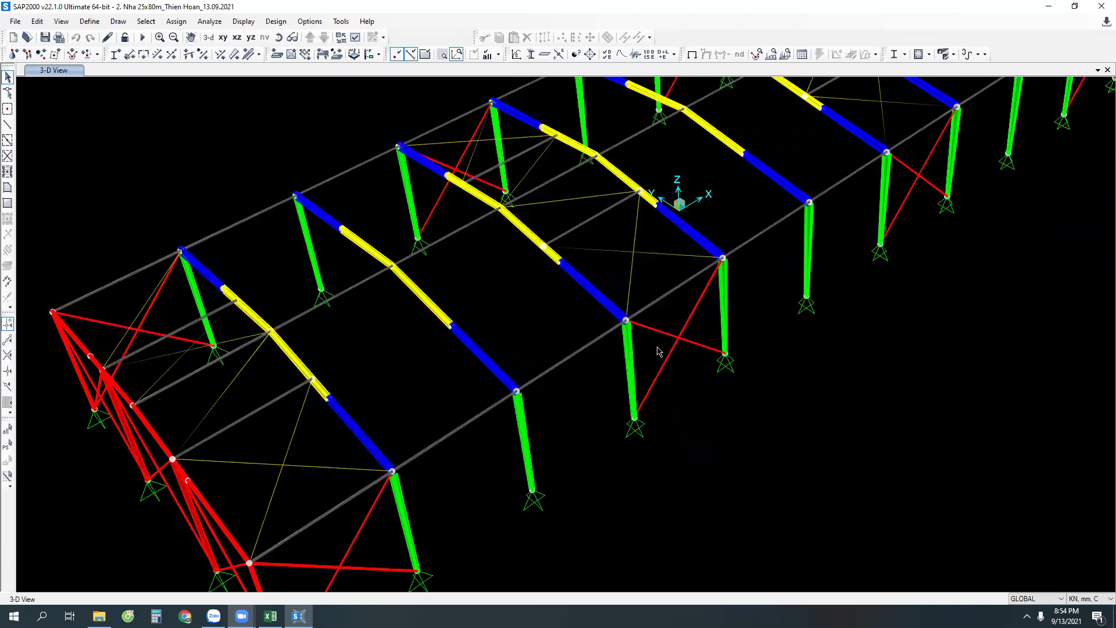
Step: Examine the extruded 25x80m building from both ends, checking the frames, bracing and gable walls
scroll(633, 419, down, 3)
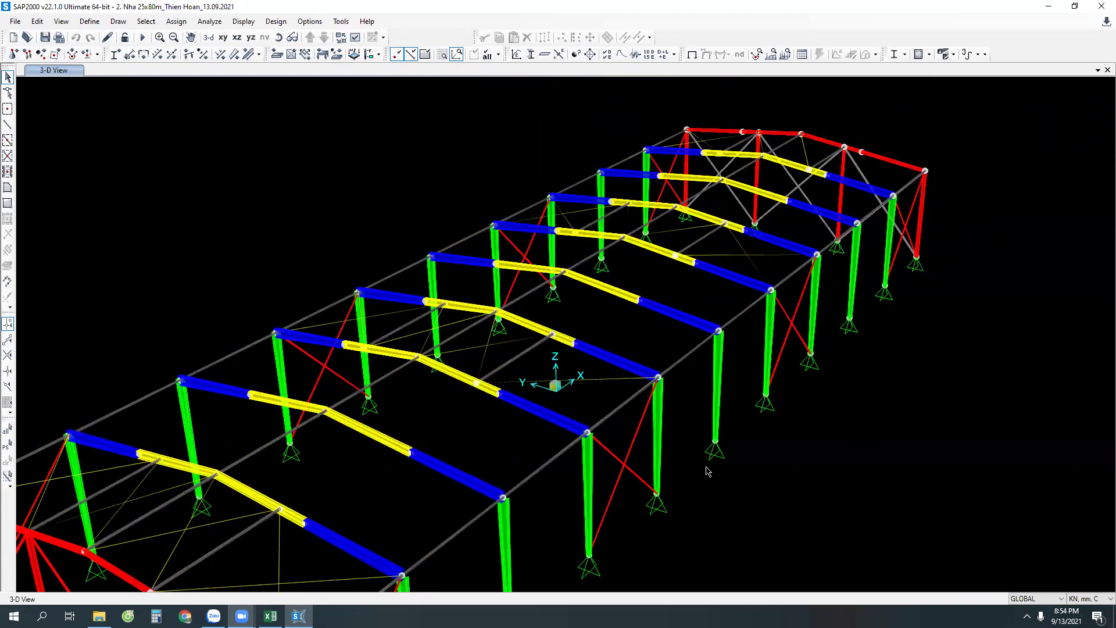
scroll(742, 389, up, 2)
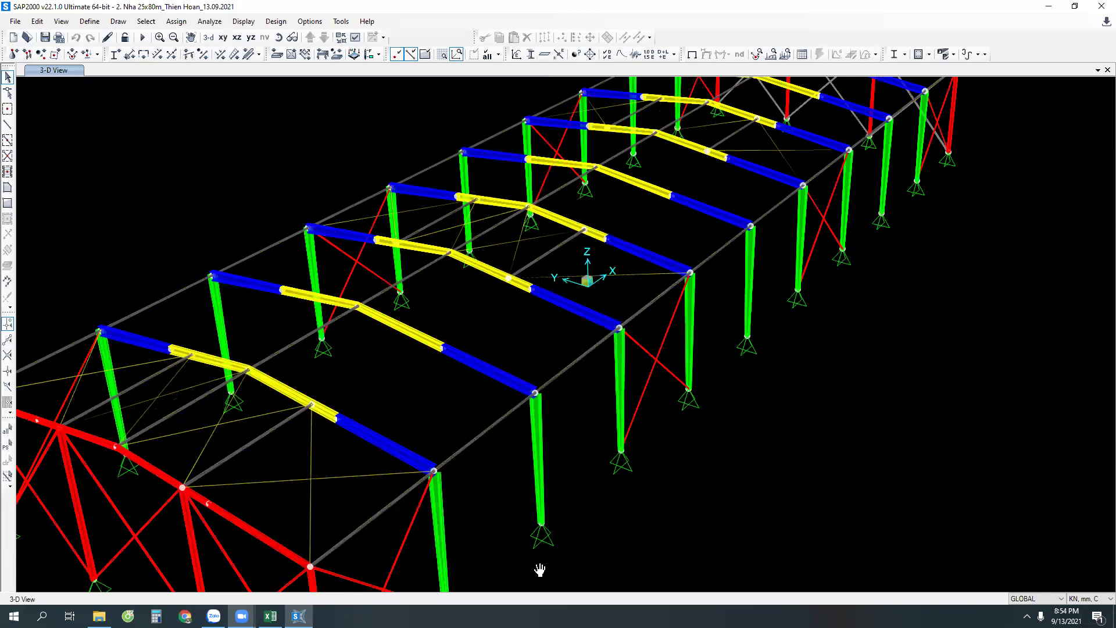
scroll(635, 348, down, 2)
scroll(556, 466, up, 2)
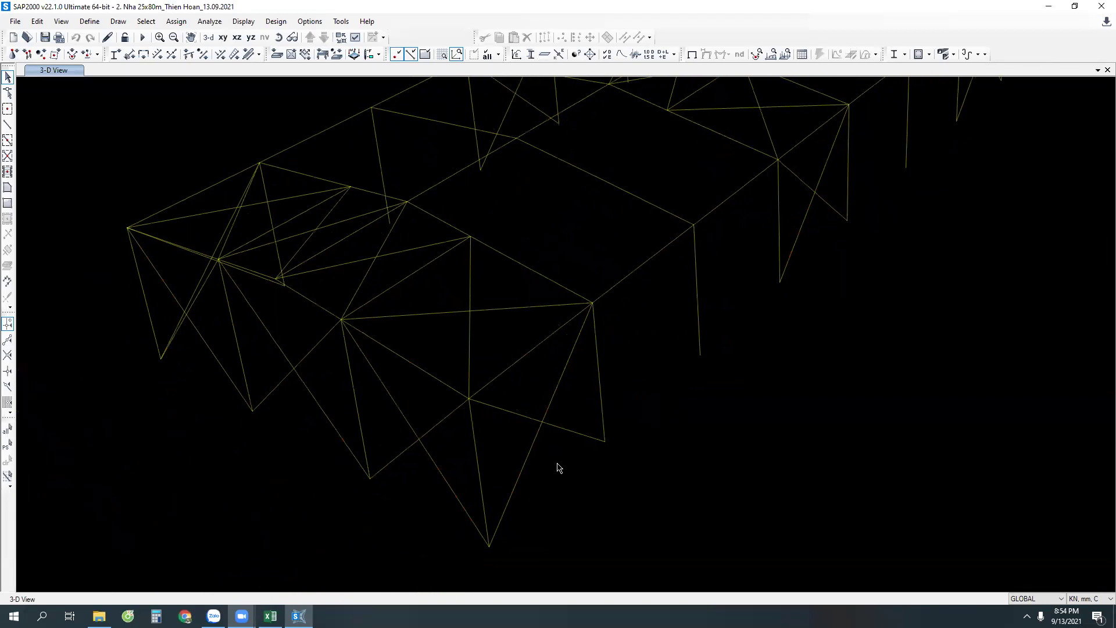
scroll(750, 473, down, 2)
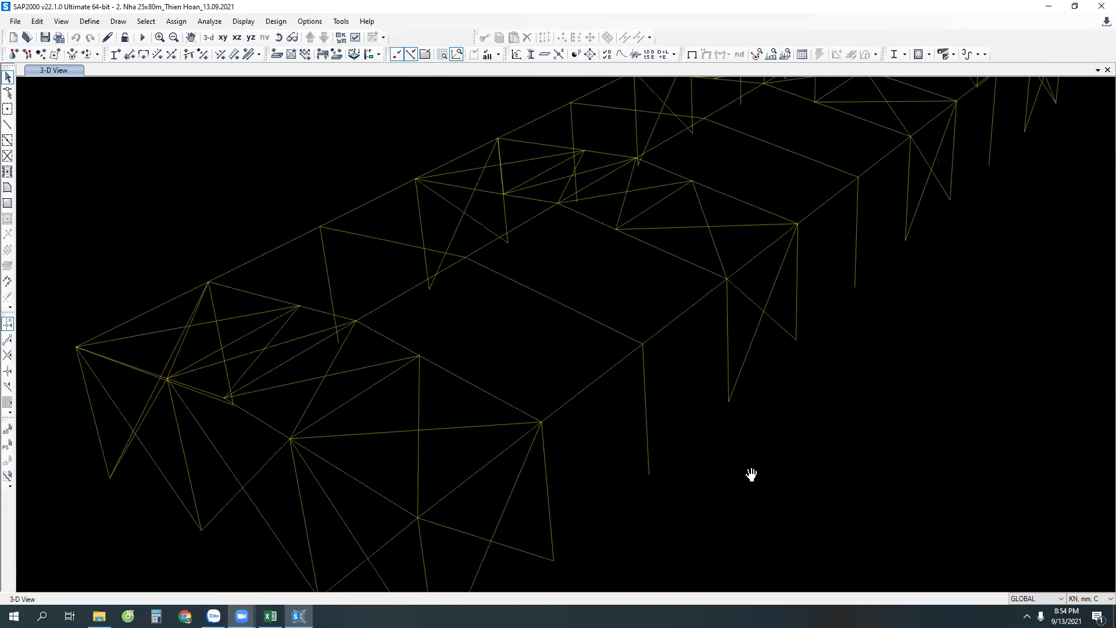
scroll(777, 431, up, 2)
scroll(884, 468, down, 2)
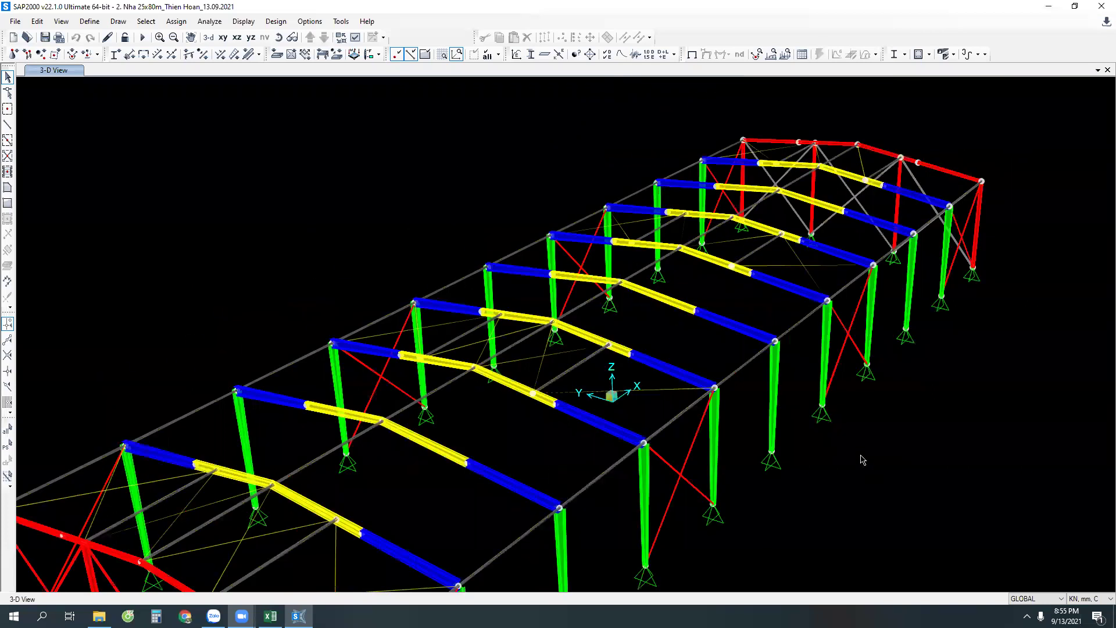
shift+middle_drag(877, 405, 516, 405)
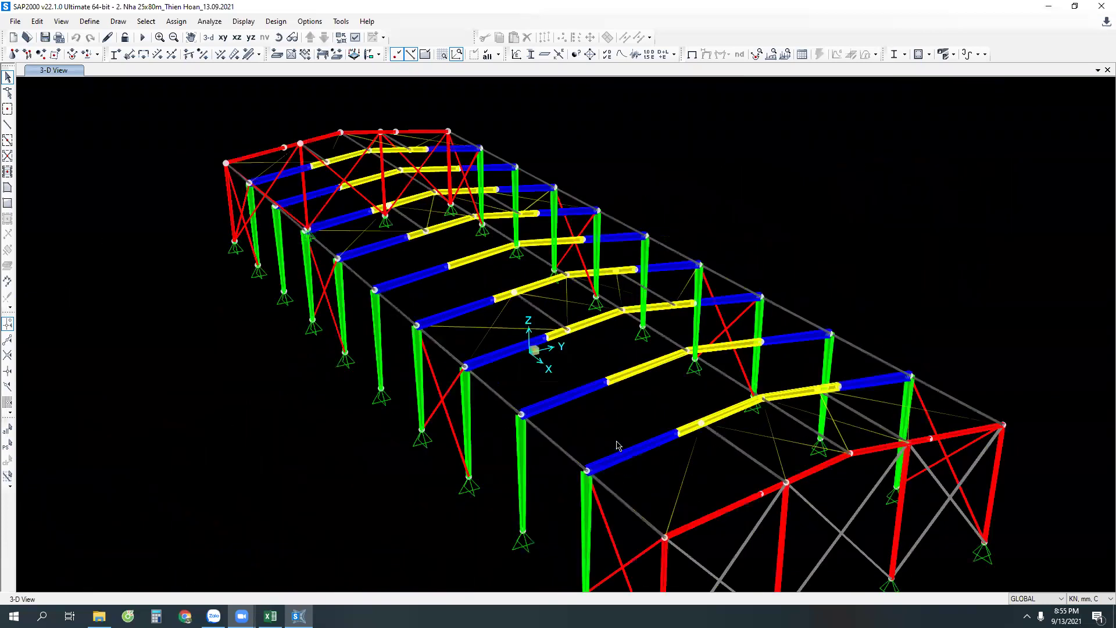
middle_drag(634, 463, 618, 405)
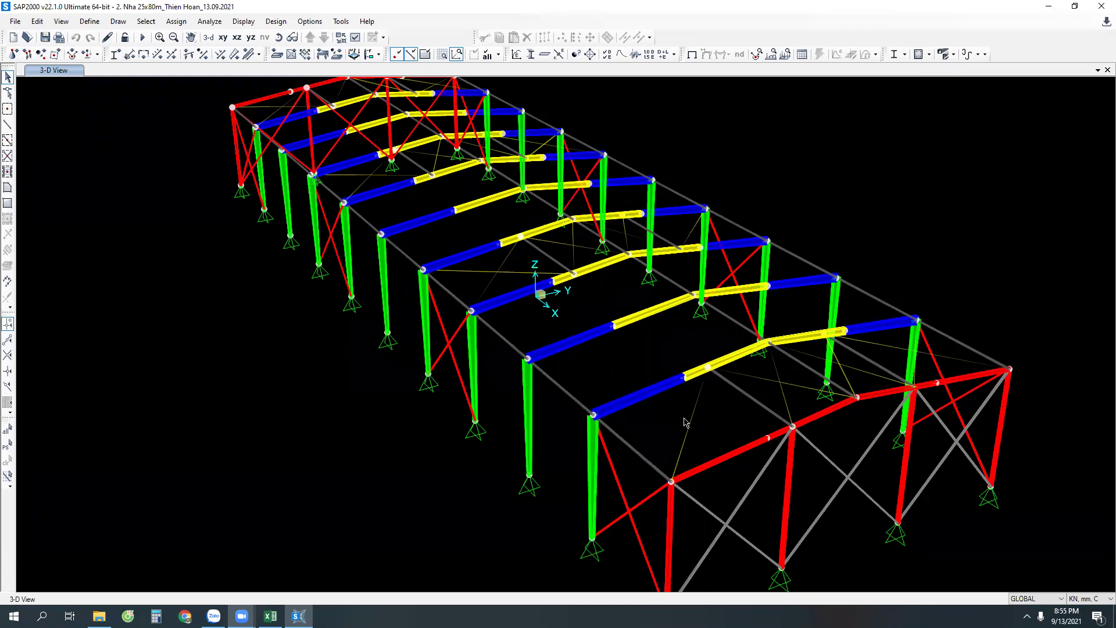
Step: Leave the current model without saving its changes and look through the fifth student's folder in 19. KHOA SAP K17 for submissions
click(26, 37)
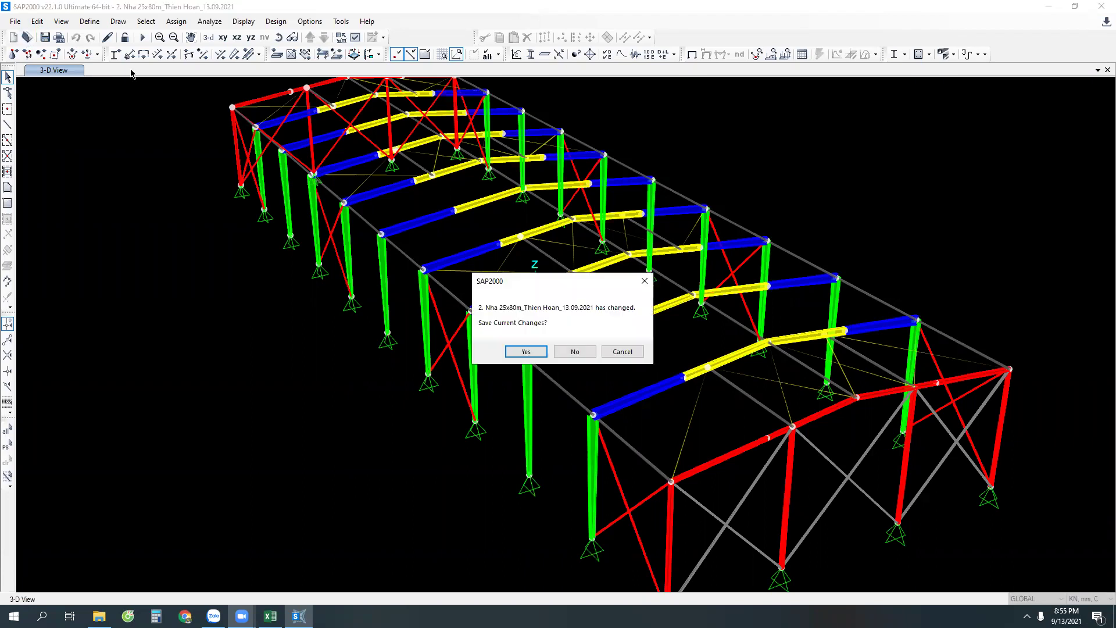
click(574, 351)
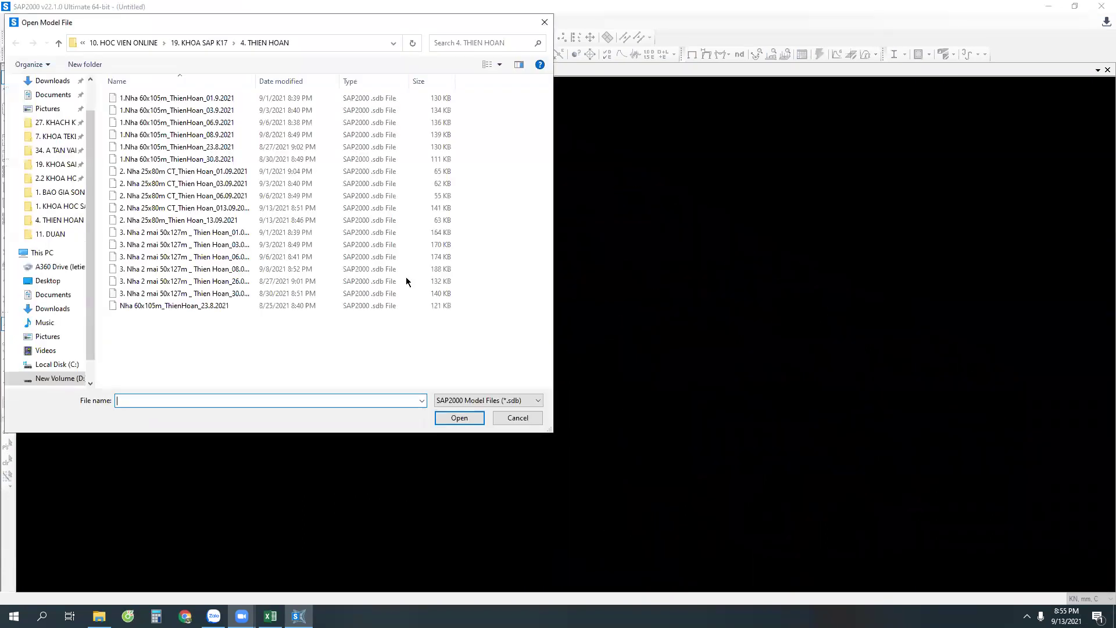
click(201, 40)
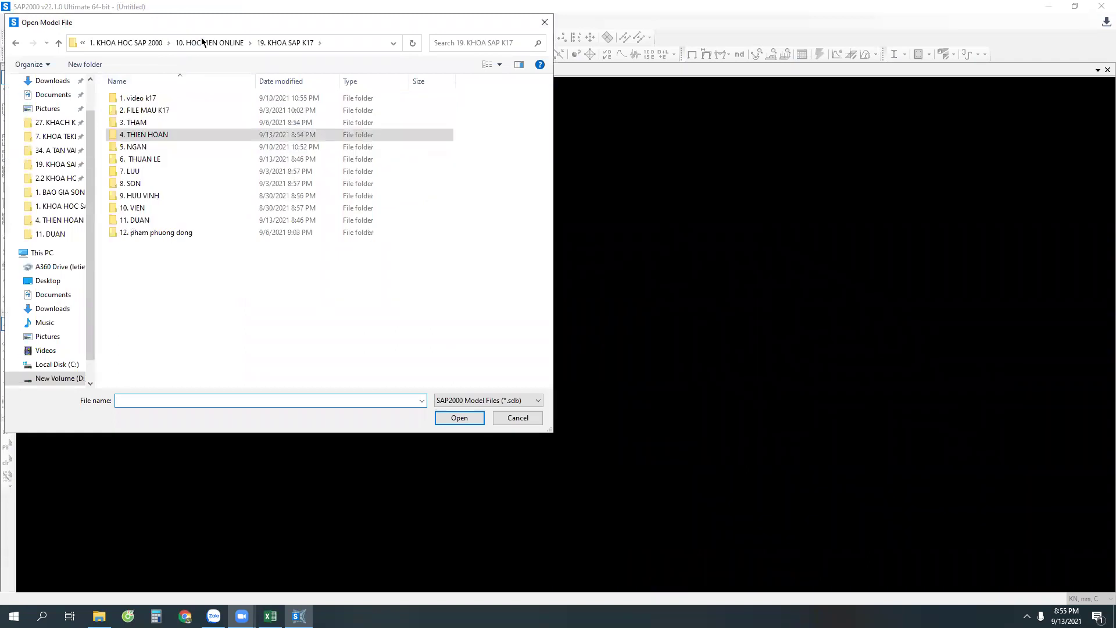
click(148, 152)
double_click(148, 152)
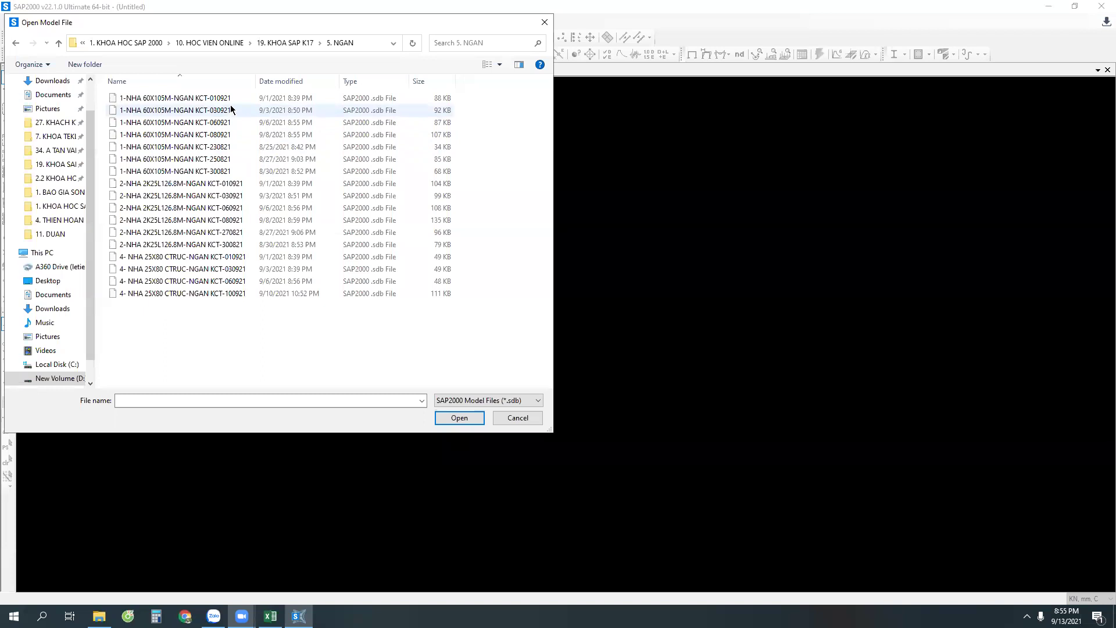
click(236, 294)
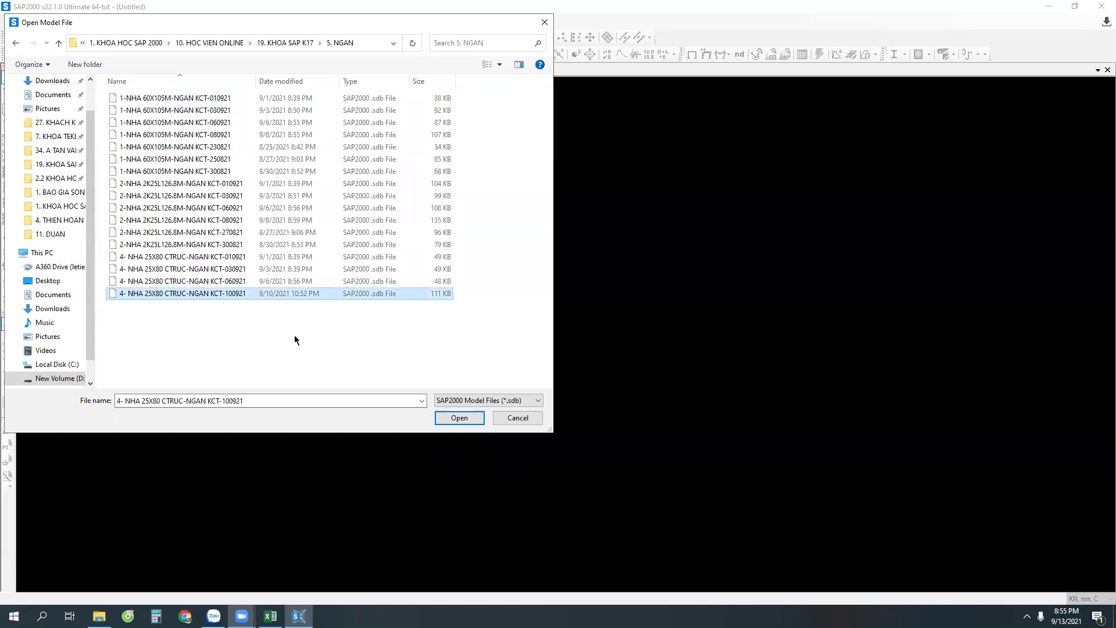
Step: Open the 25x80mCraneAISC model dated 13092021 from the sixth student's folder
click(285, 42)
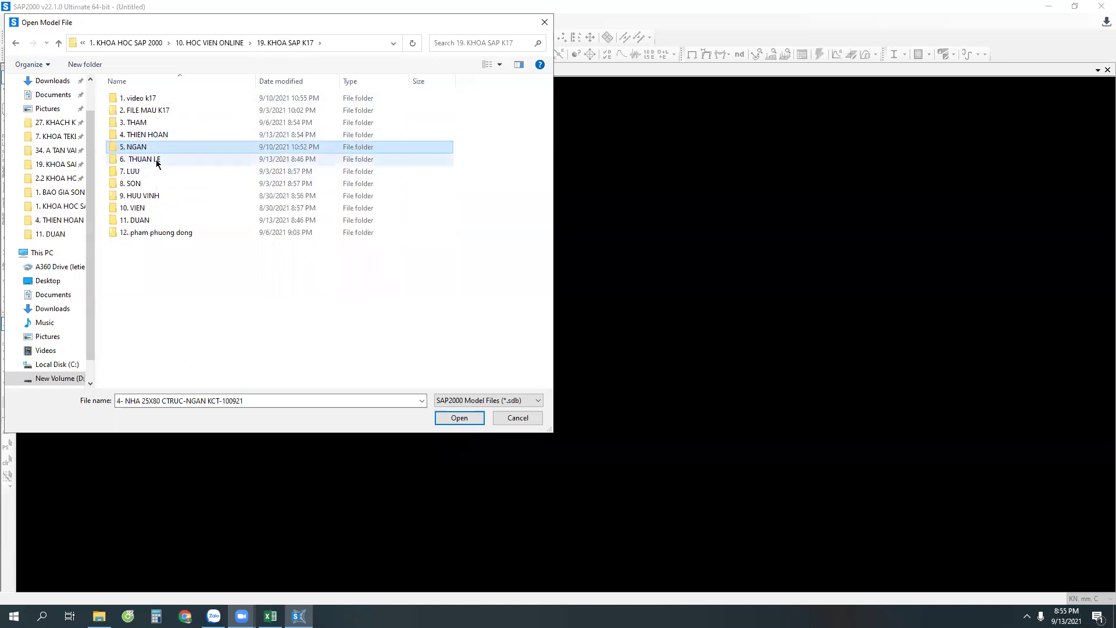
double_click(155, 160)
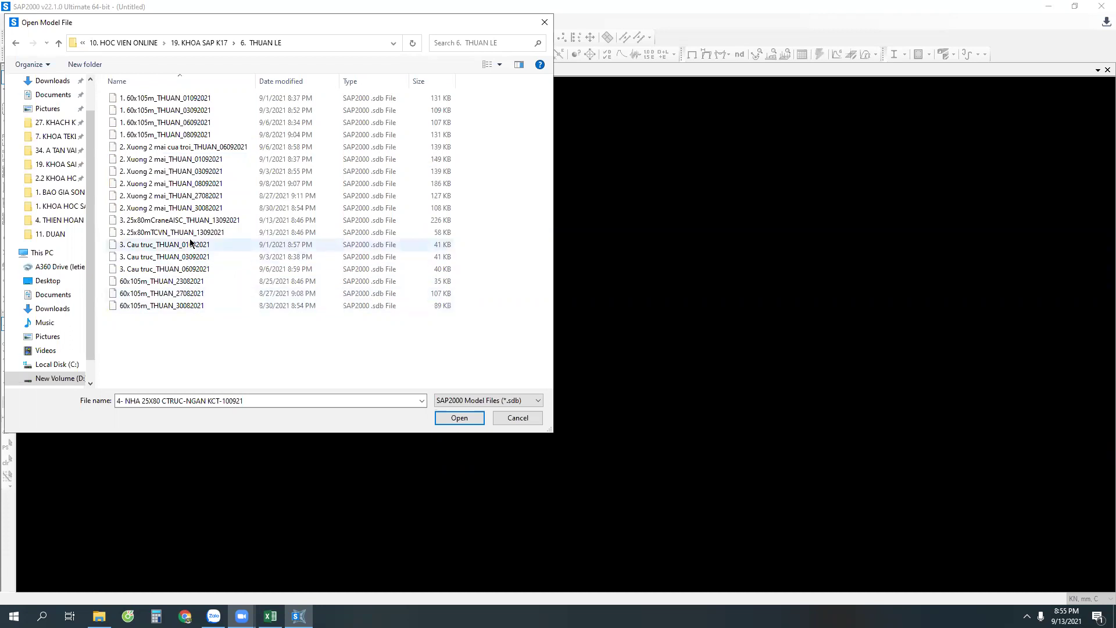
click(203, 220)
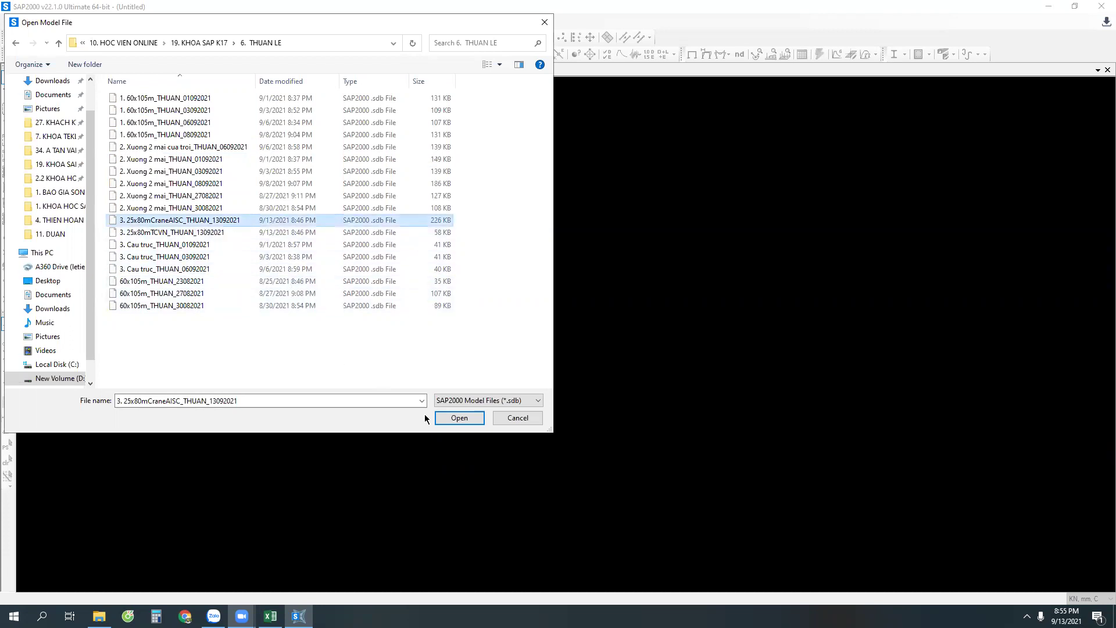
click(463, 418)
click(590, 355)
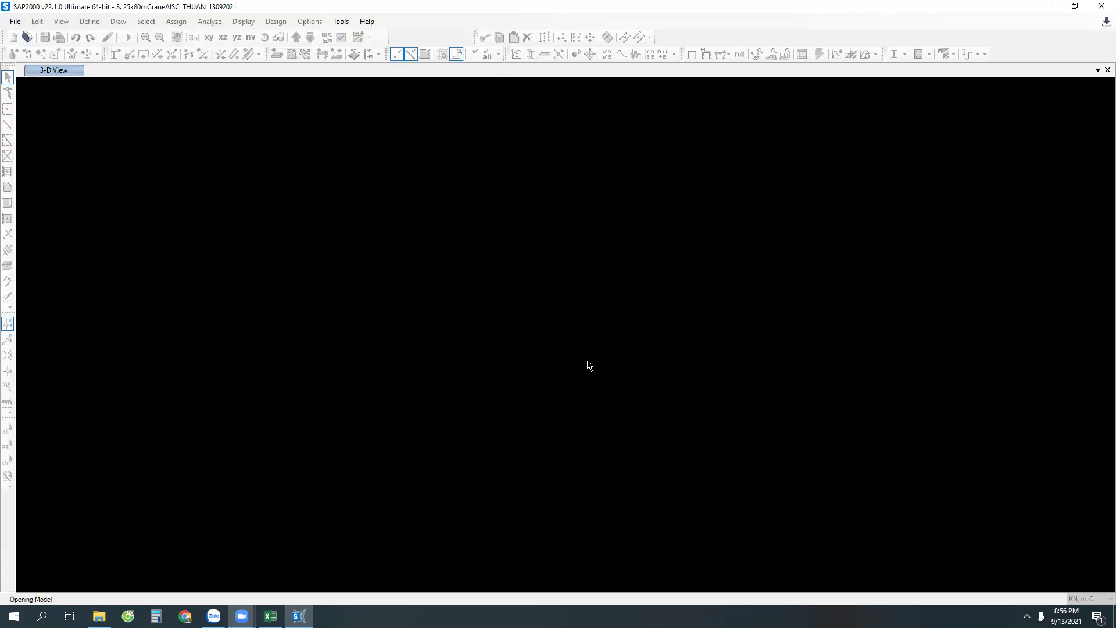
click(649, 350)
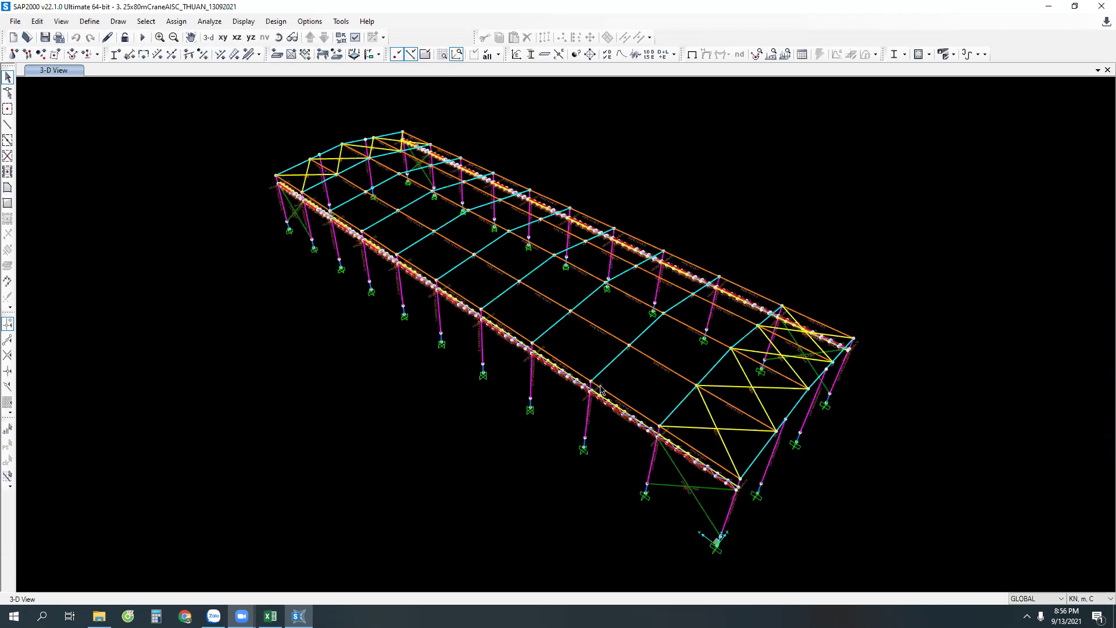
Step: Run the analysis of the crane building model and perform the steel design check on its members
scroll(603, 390, up, 3)
click(447, 382)
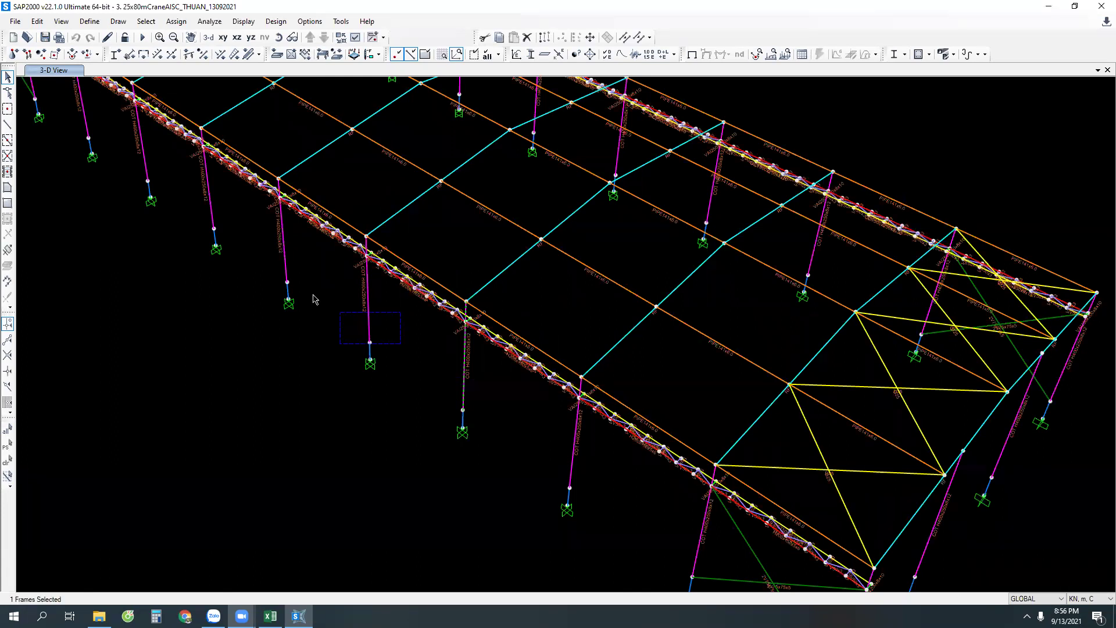
scroll(641, 444, up, 3)
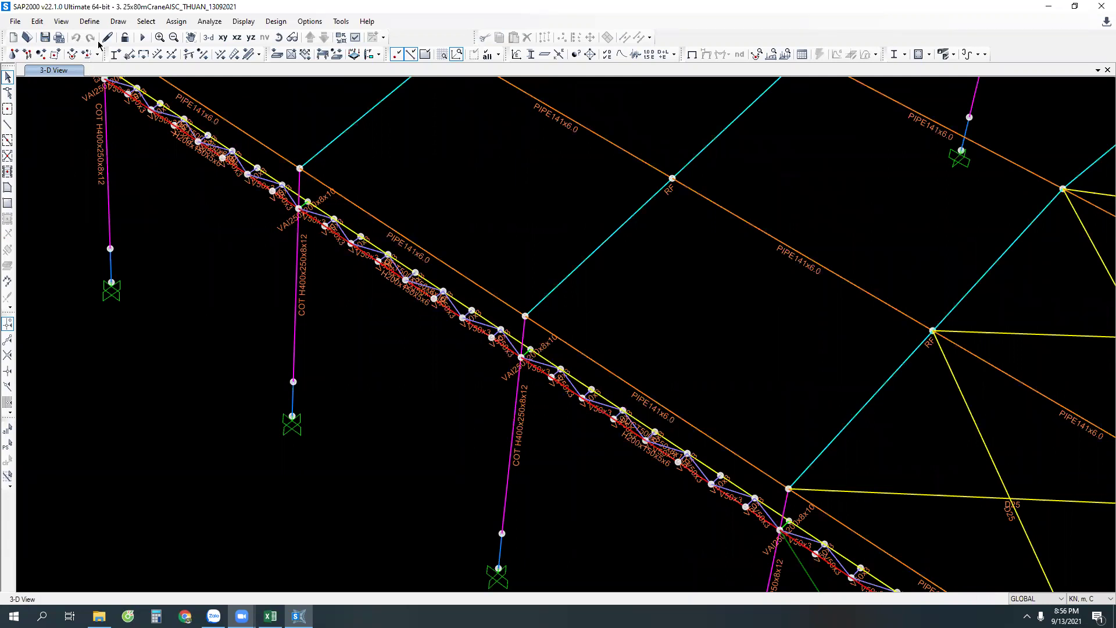
click(142, 37)
click(686, 379)
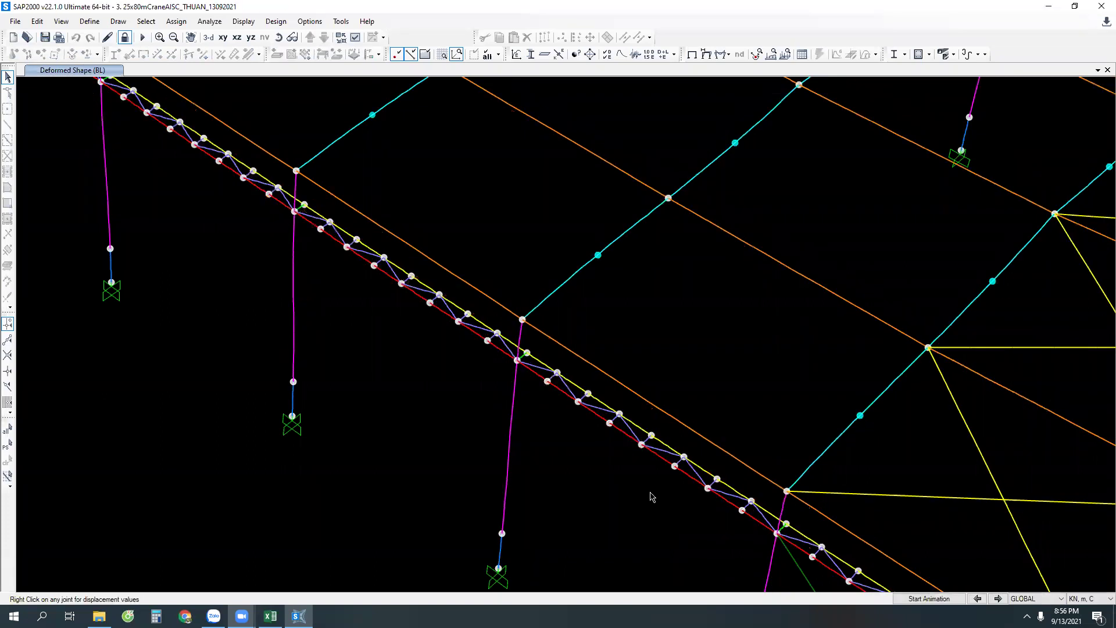
click(897, 57)
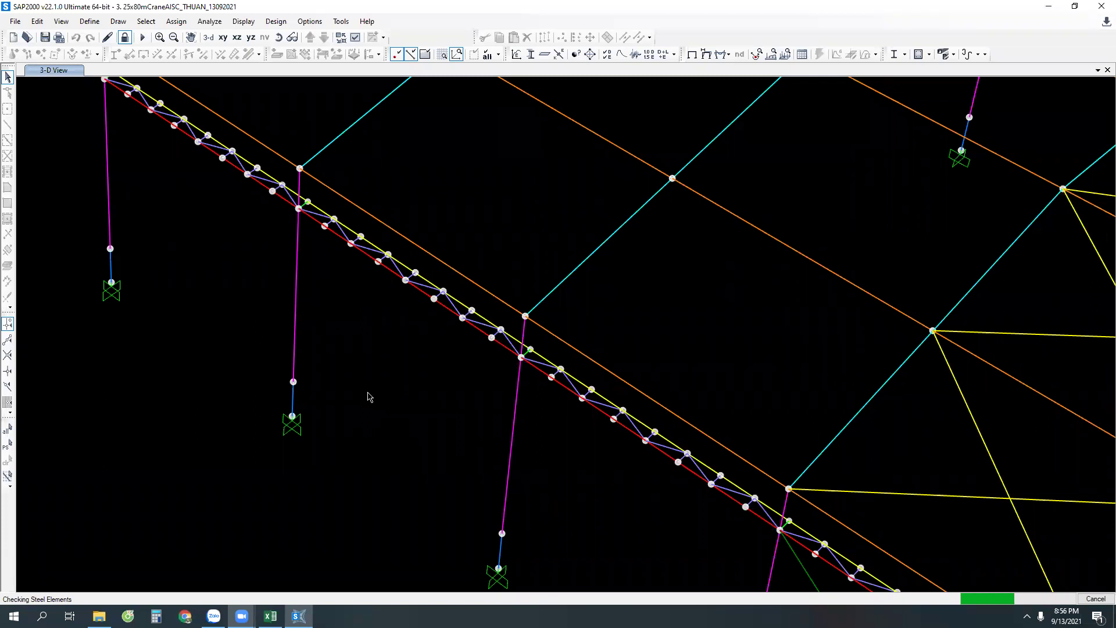
click(383, 284)
Step: Inspect the AISC 360-10 stress check information for an overstressed H200x150x5x6 member beside the crane beam
middle_drag(306, 248, 474, 428)
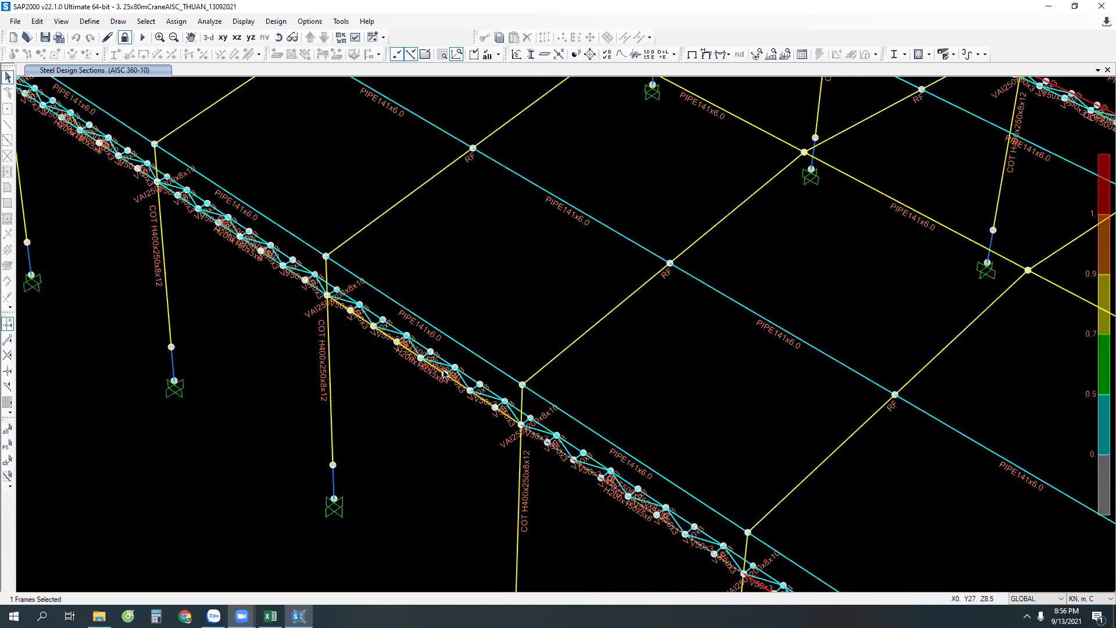
click(474, 410)
middle_drag(475, 411, 358, 354)
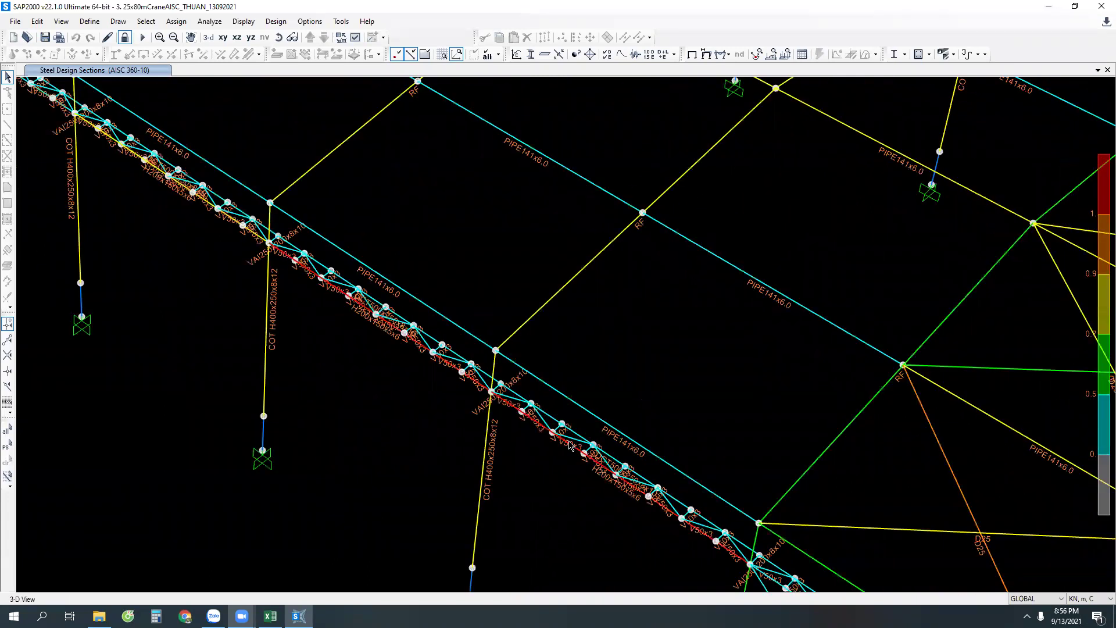
right_click(572, 448)
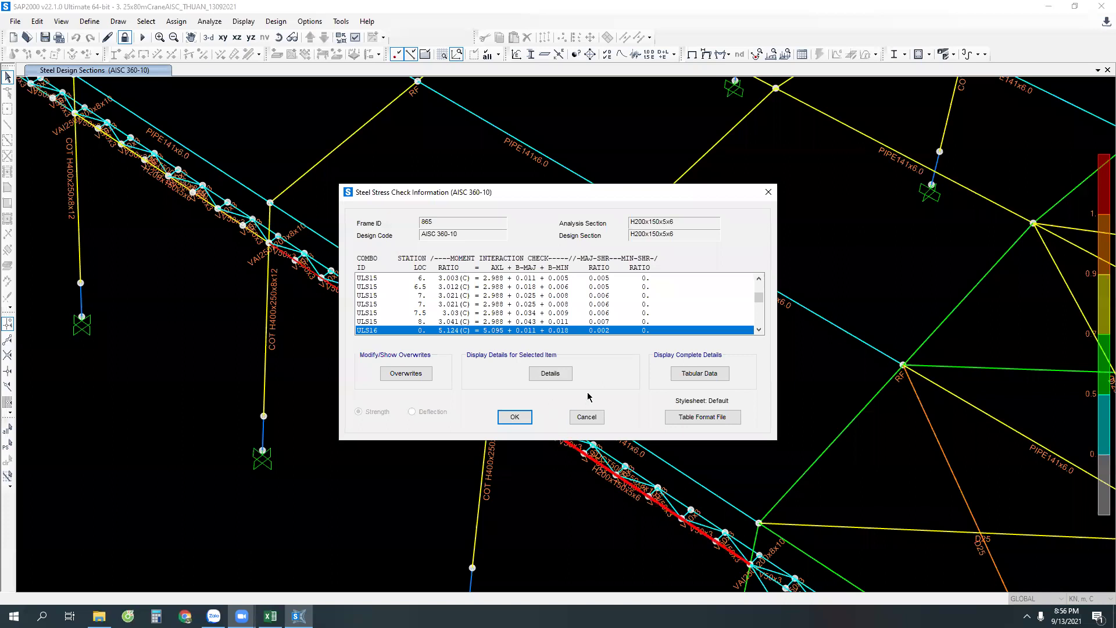
click(586, 417)
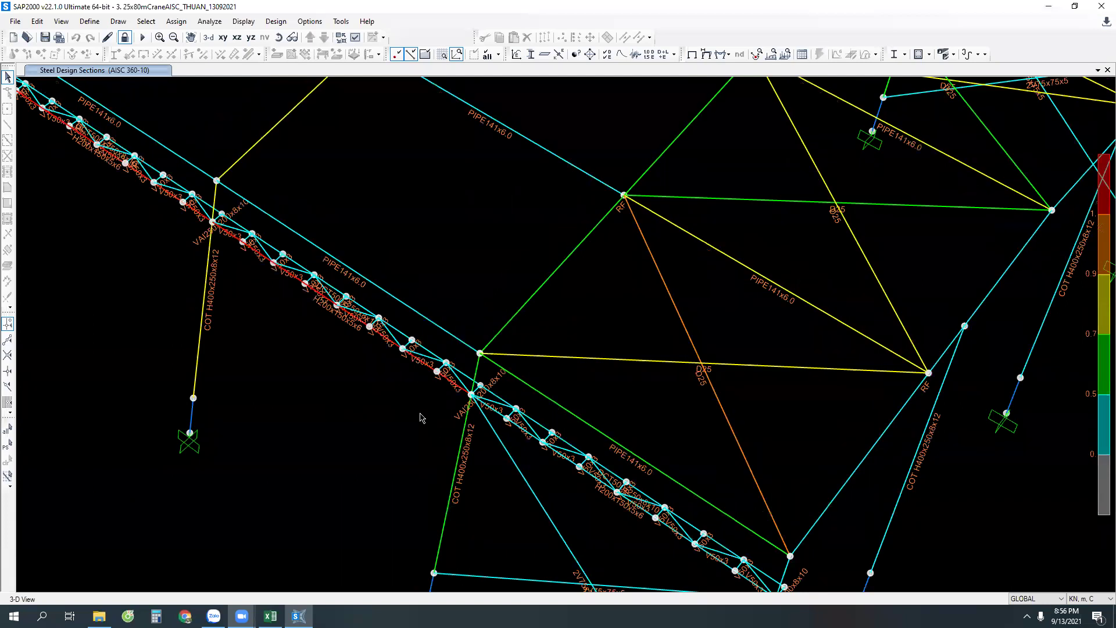
Step: Unlock the crane building model, accepting deletion of the analysis results
click(342, 38)
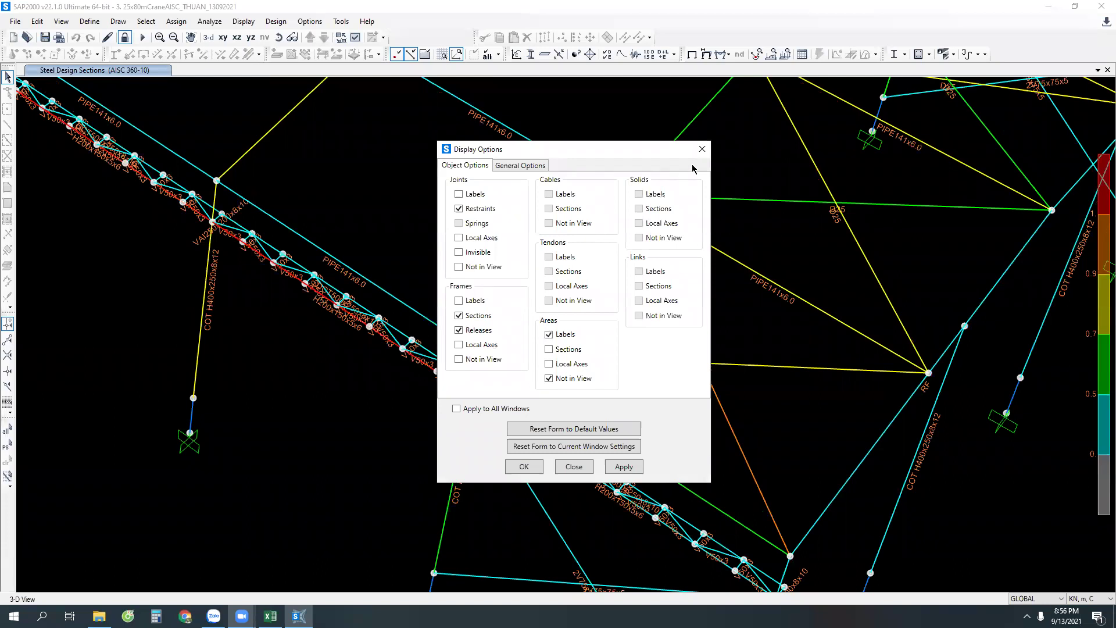
click(702, 150)
click(124, 37)
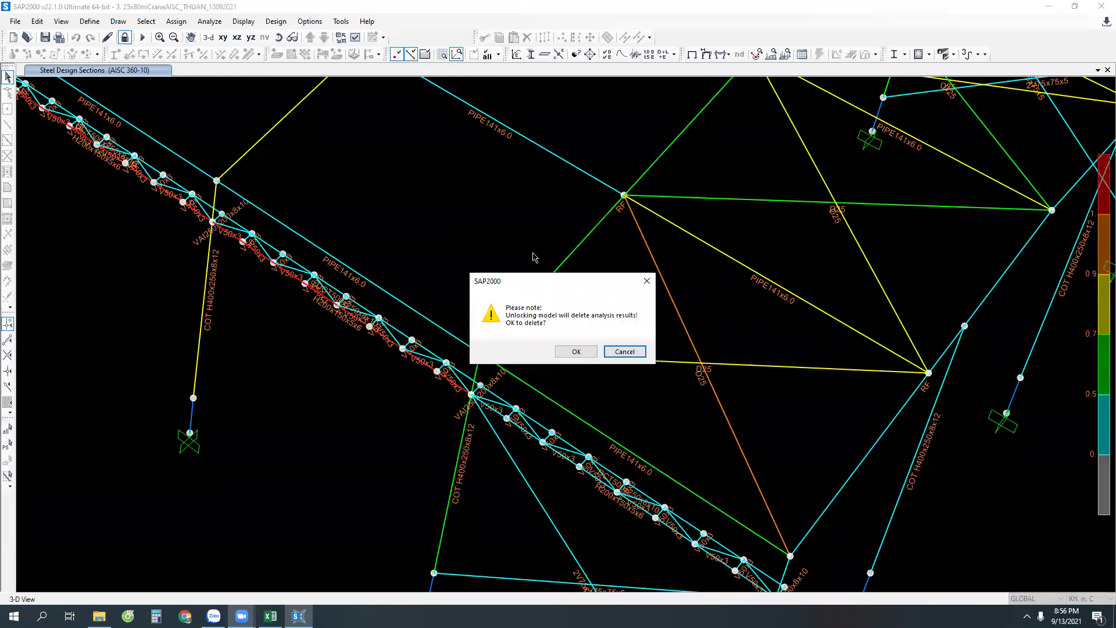
click(576, 351)
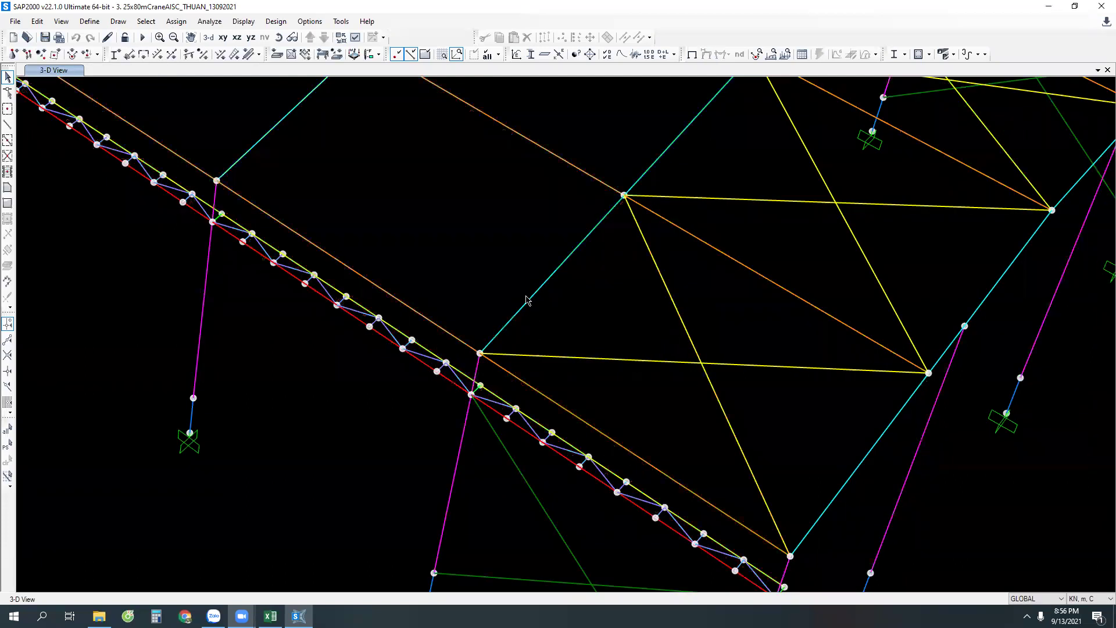
Step: Show frame sections and releases in the 3D view with the Standard view type
click(355, 38)
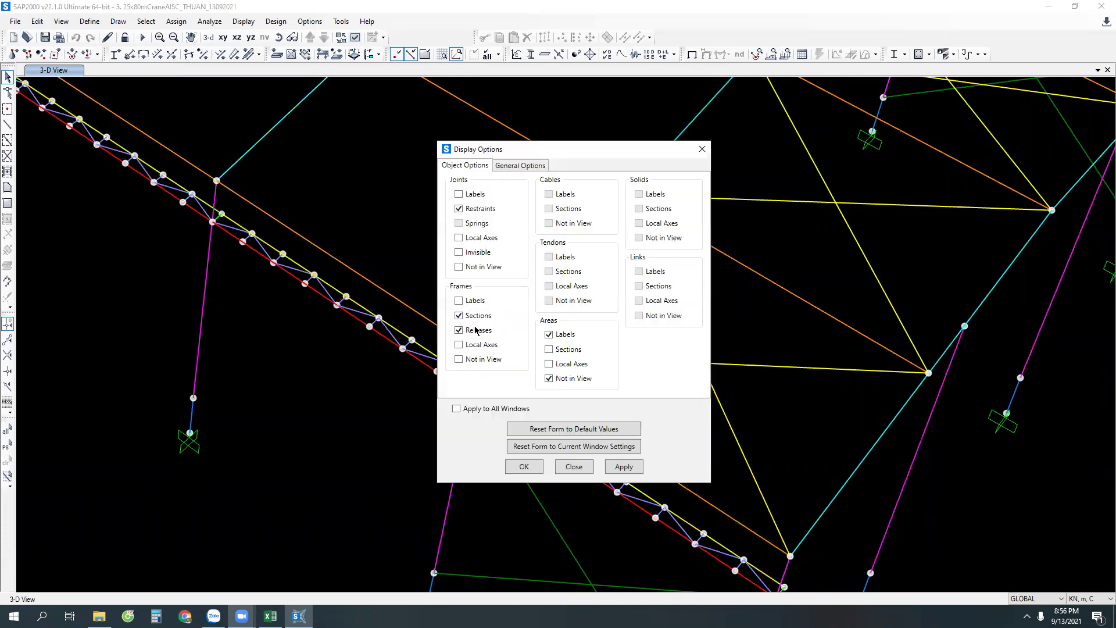
click(626, 470)
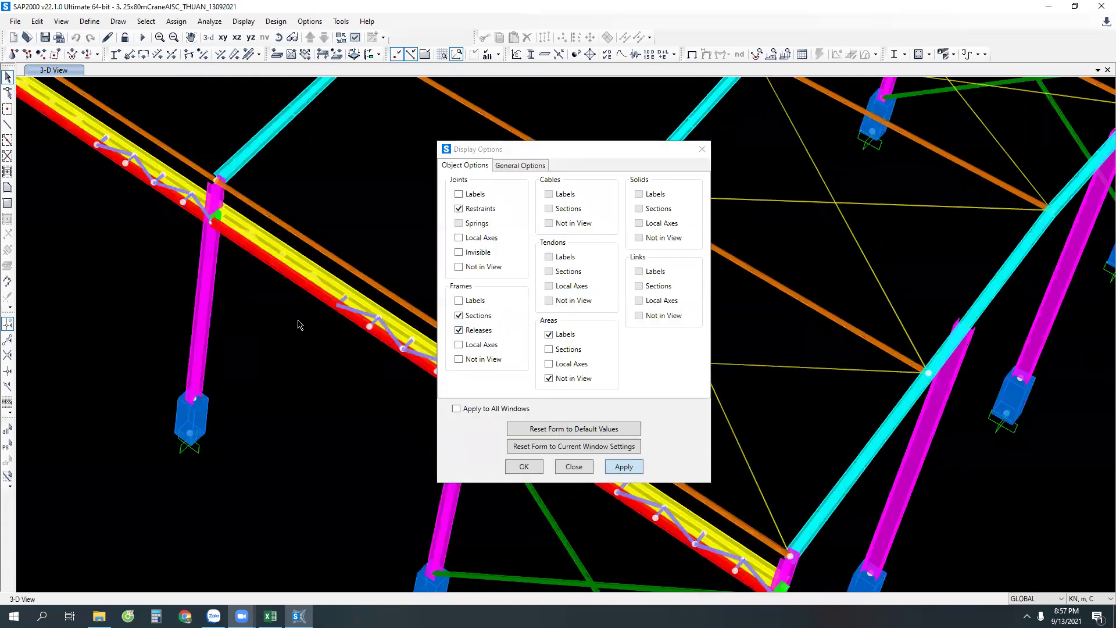
click(535, 167)
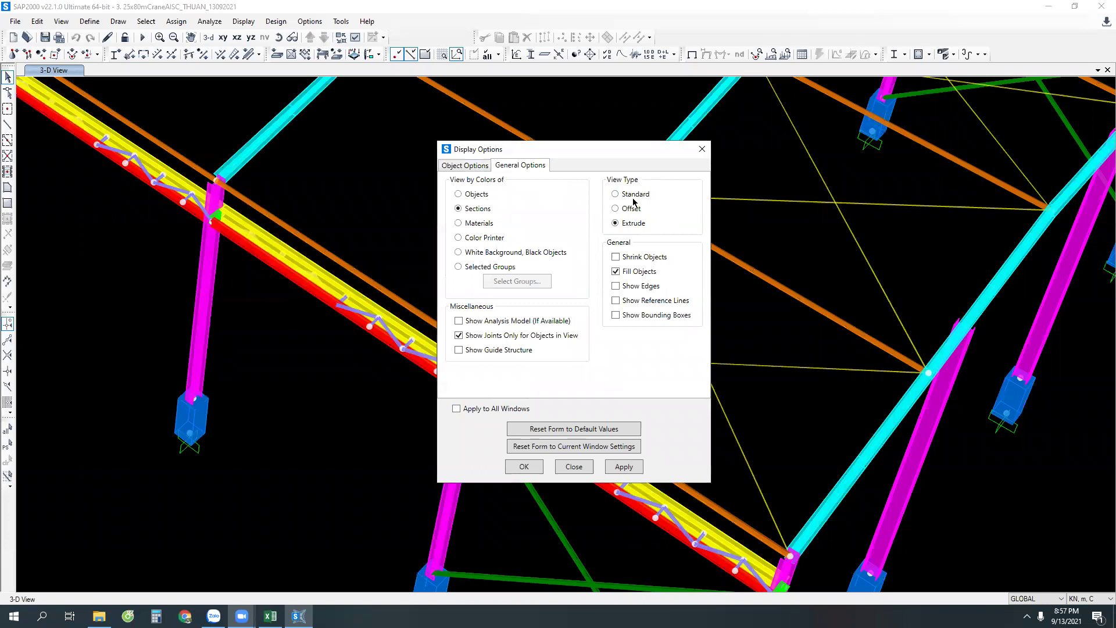
click(522, 466)
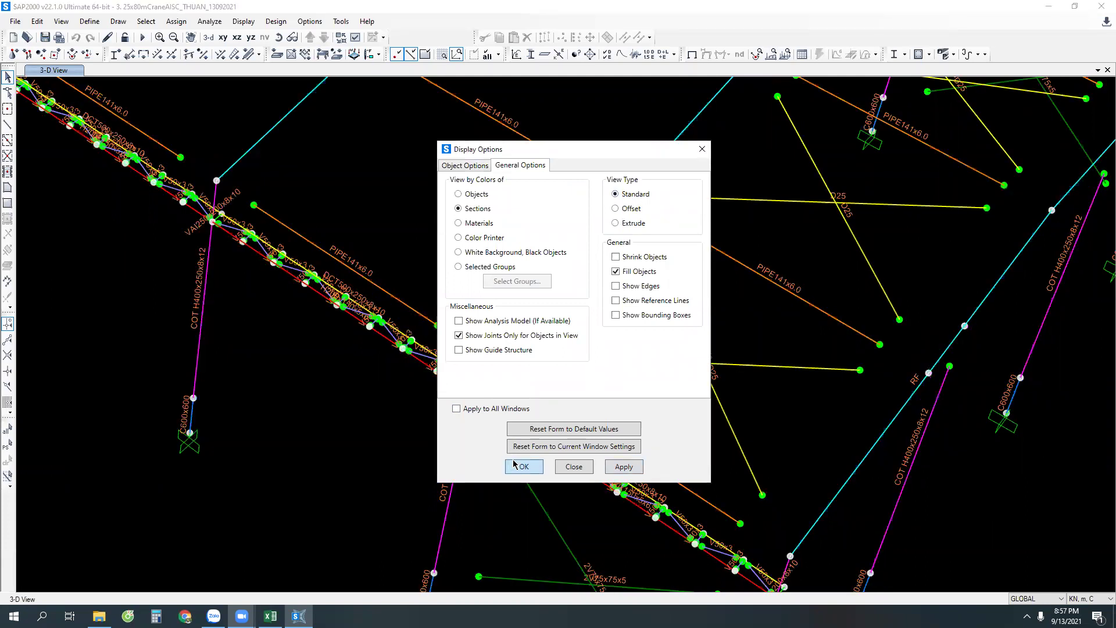
click(254, 254)
click(564, 465)
middle_drag(564, 465, 482, 402)
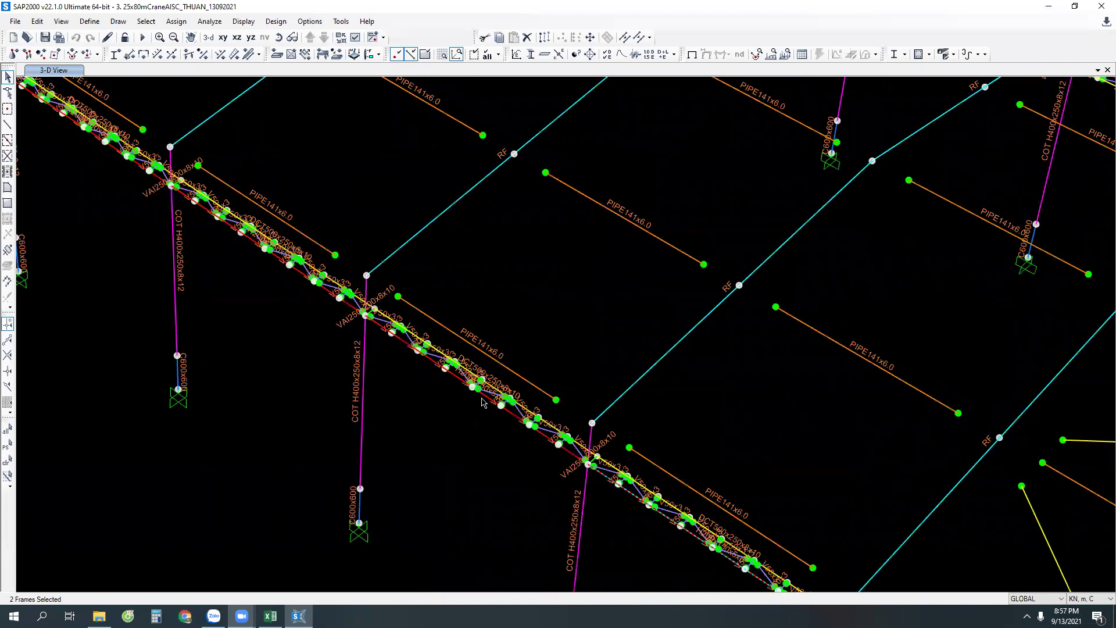
drag(526, 390, 489, 419)
scroll(465, 345, up, 3)
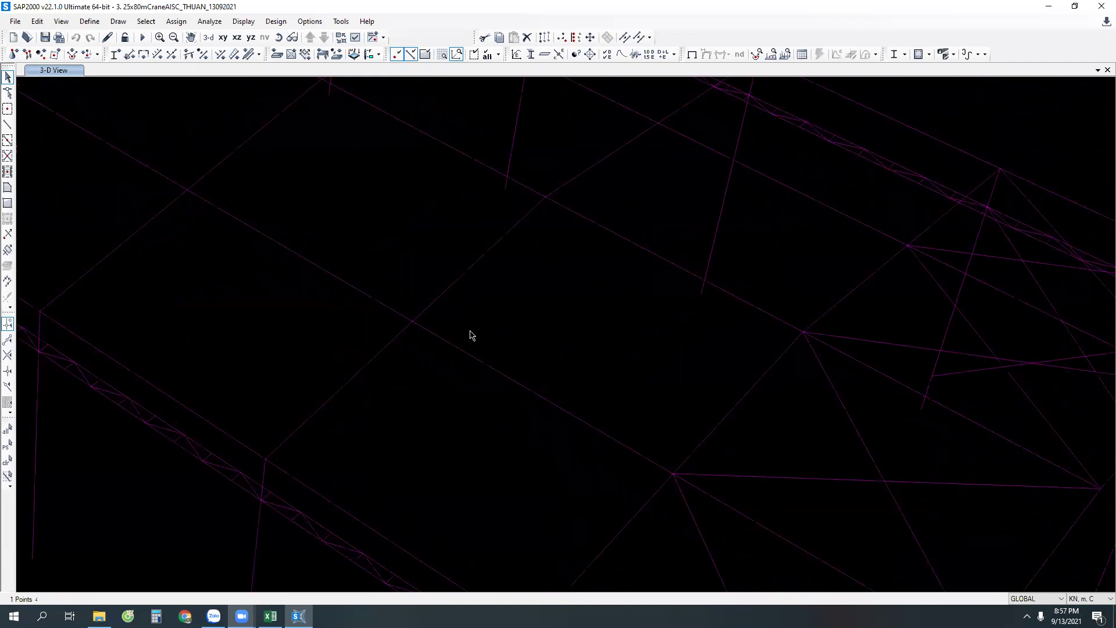
Step: Select four C600x600 pedestal frames at the column bases along the outer column row, starting beside the 2V75x75x5 cross bracing
shift+middle_drag(827, 418, 145, 356)
middle_drag(685, 428, 446, 329)
middle_drag(598, 461, 582, 363)
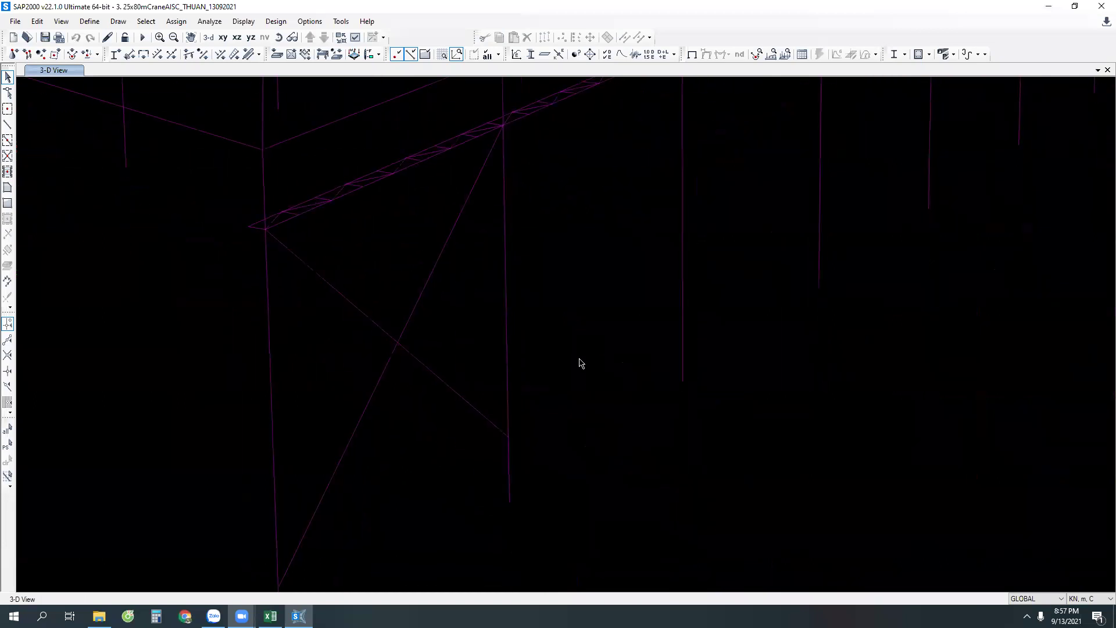
drag(555, 476, 501, 506)
drag(774, 386, 620, 354)
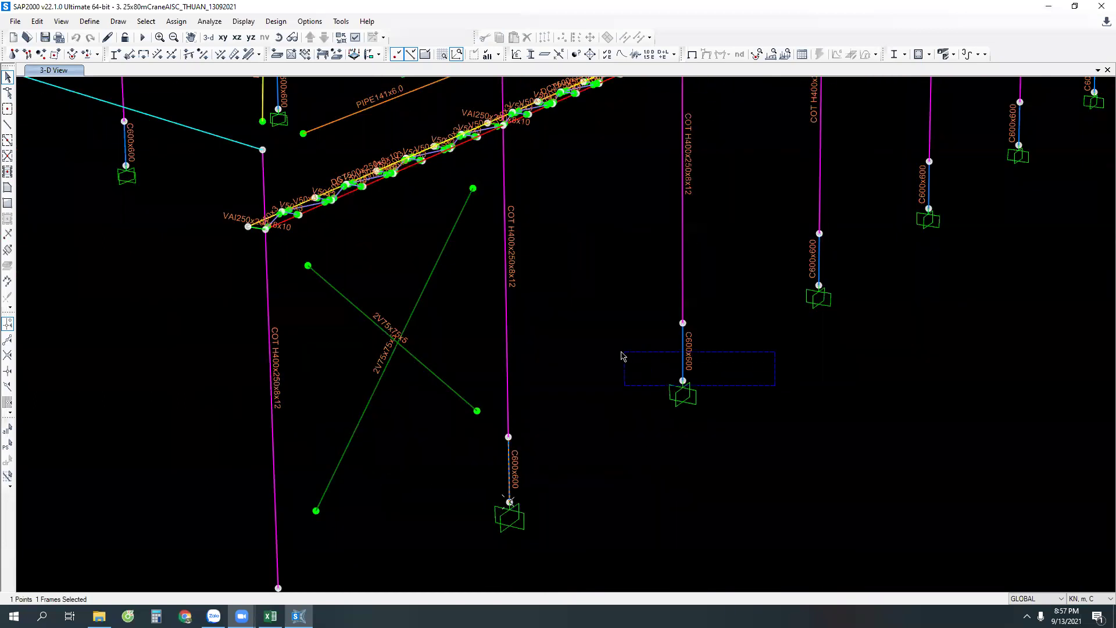
drag(982, 207, 900, 190)
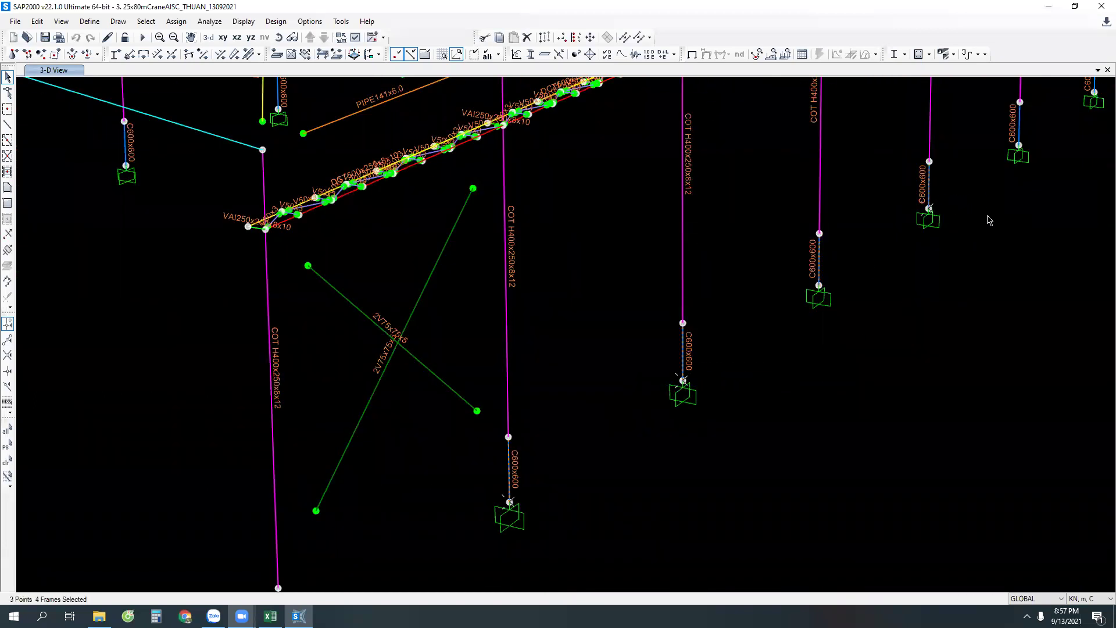
middle_drag(940, 229, 802, 413)
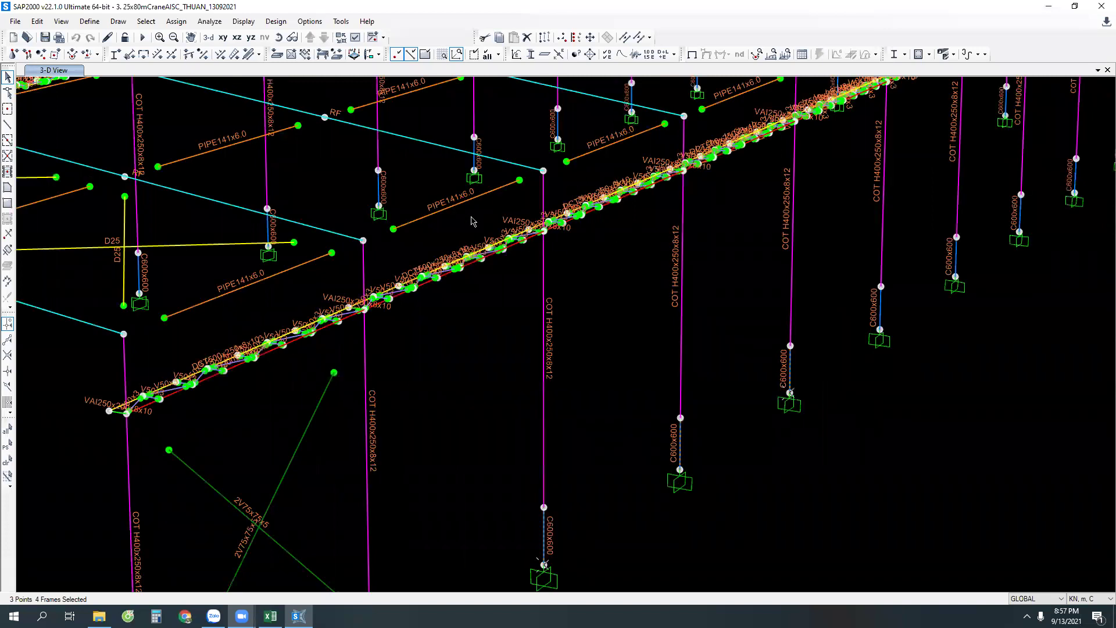